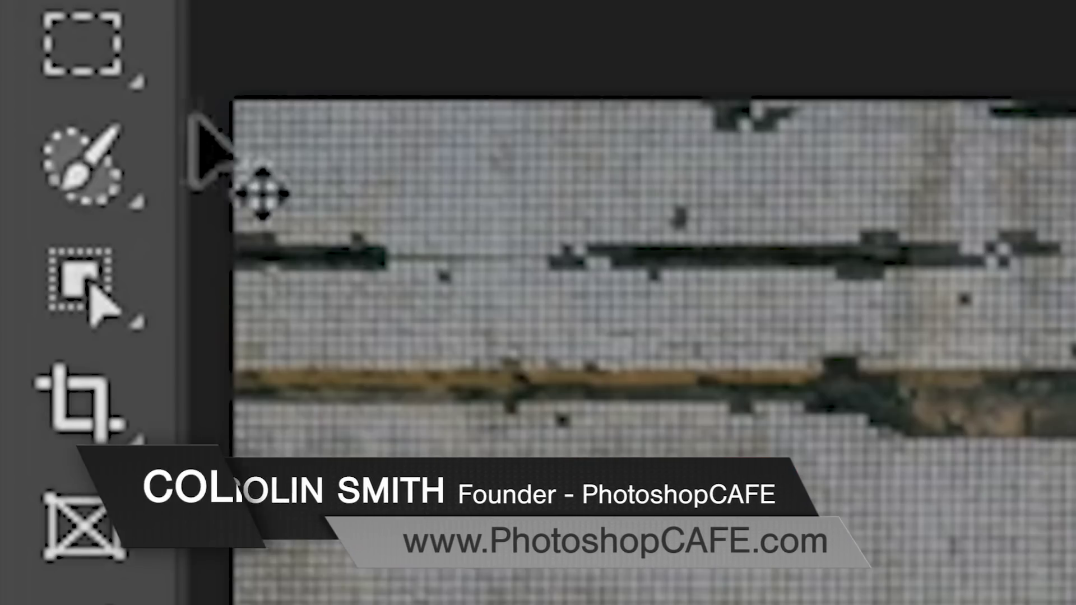
- Paint a rough selection over the steel frame using the freehand selection tool group
{"action": "right_click", "coordinate": [109, 189]}
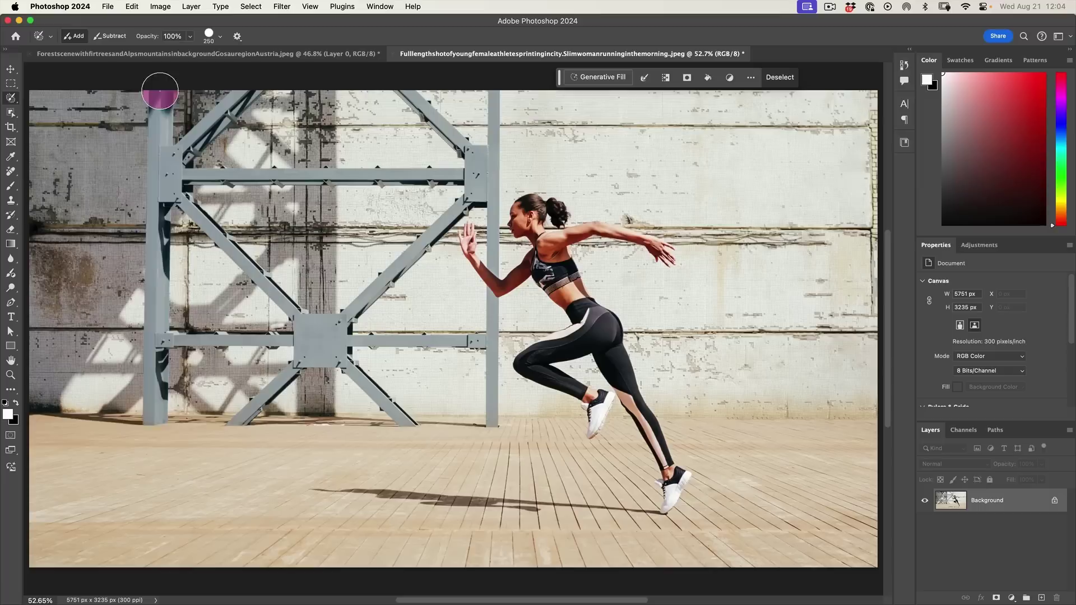
{"action": "left_click_drag", "start_coordinate": [160, 91], "coordinate": [491, 425]}
{"action": "left_click_drag", "start_coordinate": [181, 194], "coordinate": [480, 202]}
{"action": "left_click_drag", "start_coordinate": [177, 328], "coordinate": [413, 425]}
{"action": "left_click", "coordinate": [598, 76]}
{"action": "left_click", "coordinate": [808, 75]}
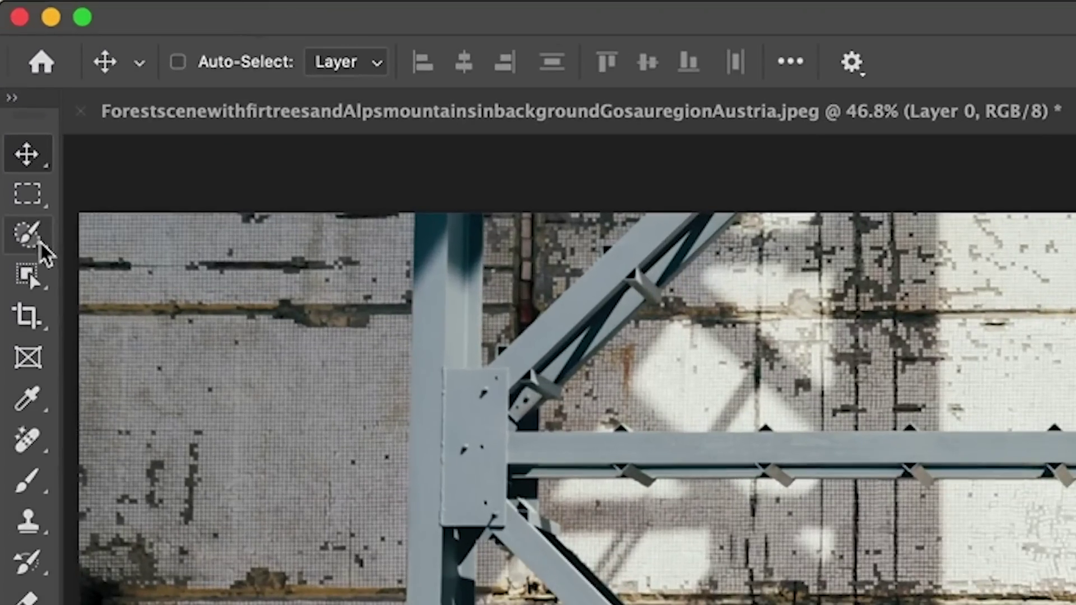
- With the Selection Brush, paint a band across the lower crossbeam and preview it as an outline
{"action": "left_click", "coordinate": [12, 98]}
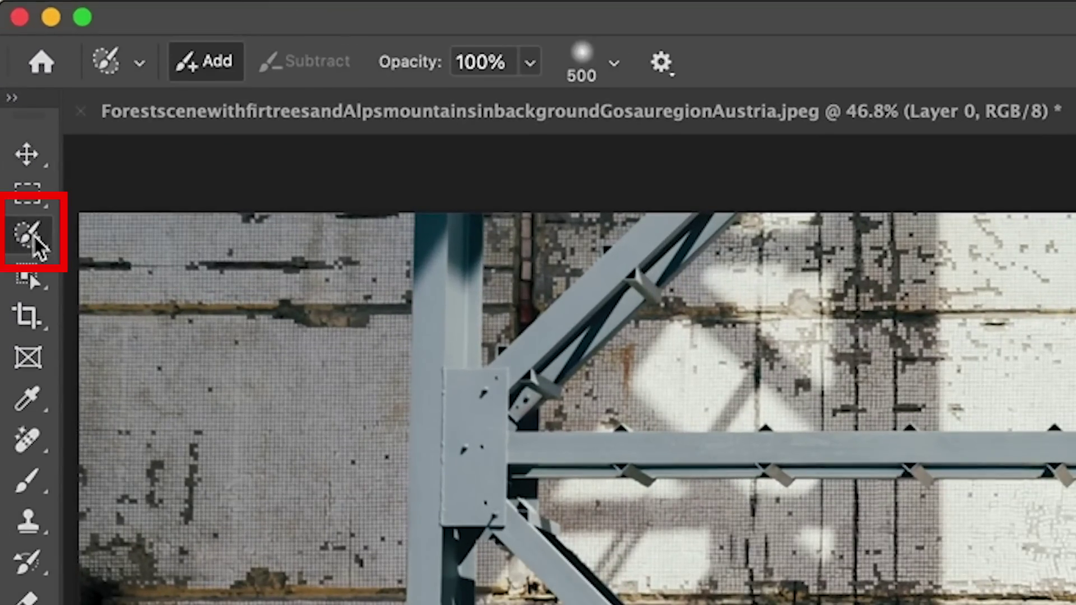
{"action": "left_click", "coordinate": [138, 244]}
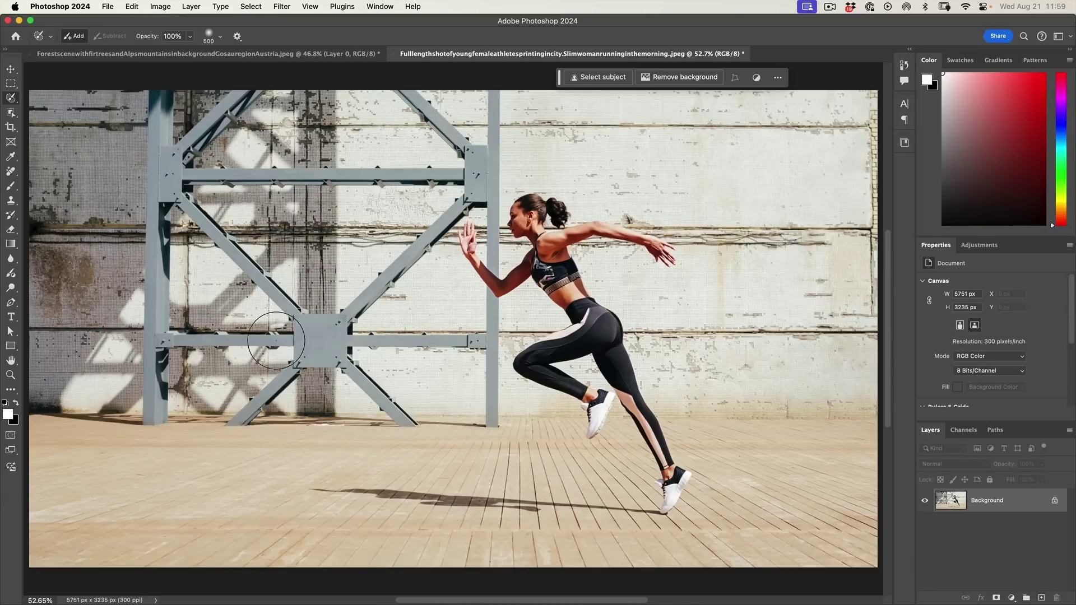
{"action": "left_click_drag", "start_coordinate": [164, 341], "coordinate": [483, 335]}
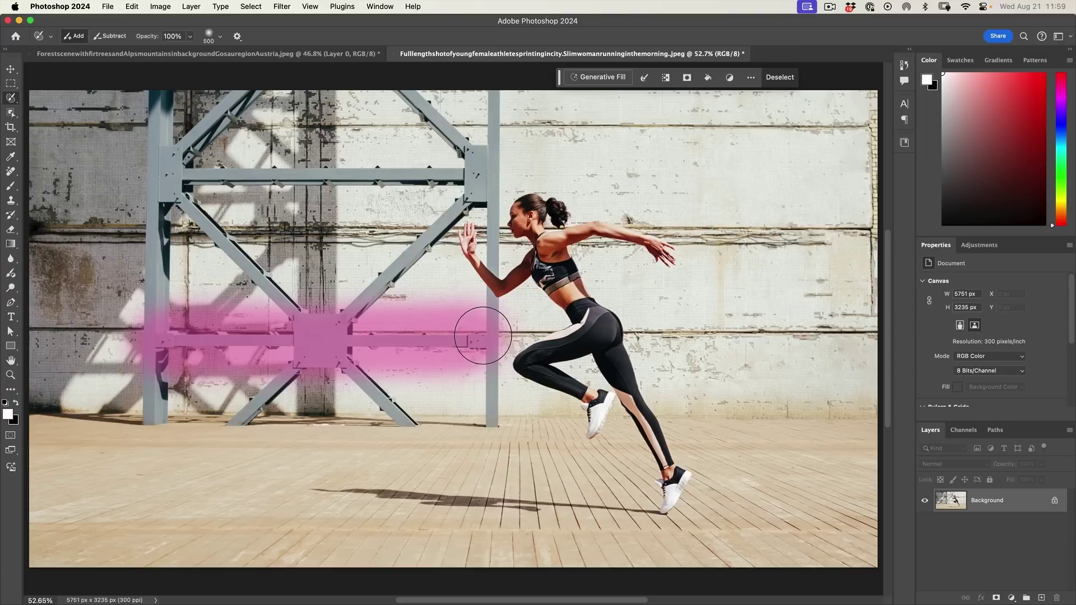
{"action": "left_click", "coordinate": [10, 83]}
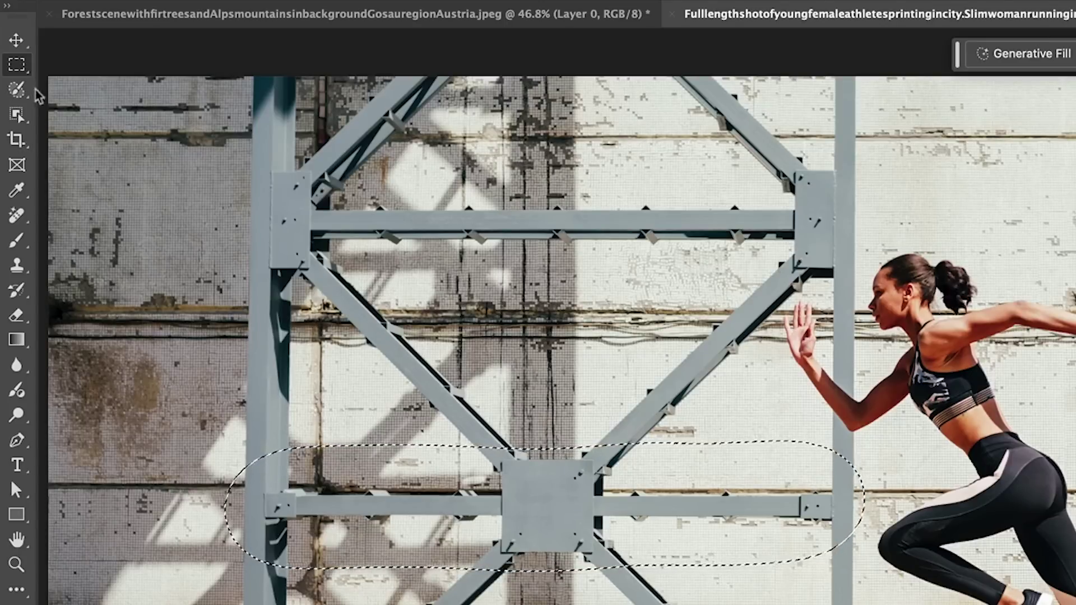
{"action": "left_click", "coordinate": [17, 90]}
- Switch briefly to the Lasso tool, then back to the Selection Brush
{"action": "right_click", "coordinate": [19, 93]}
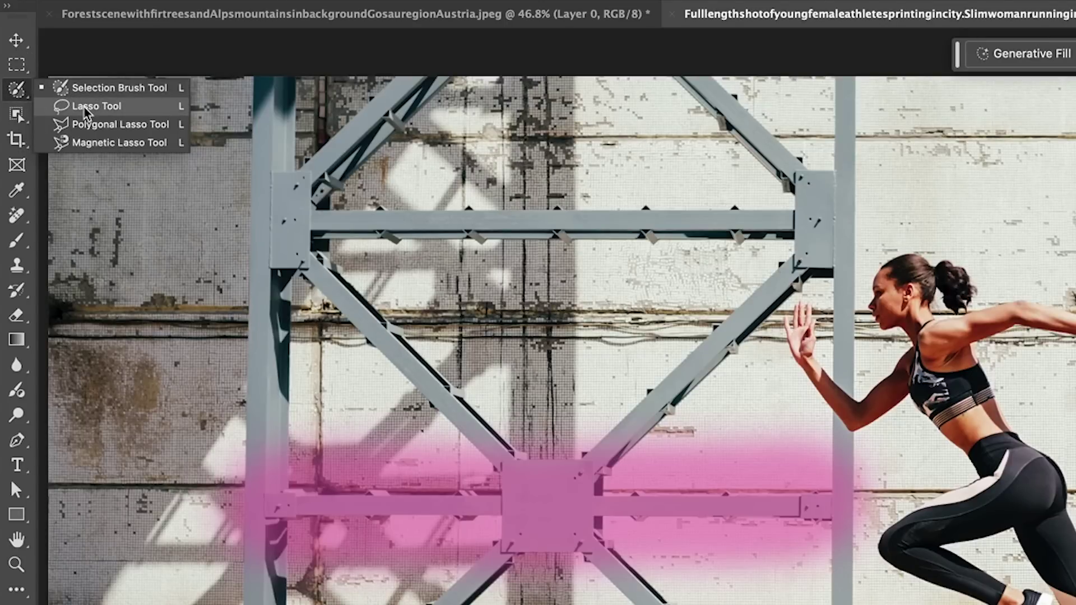
{"action": "left_click", "coordinate": [84, 112]}
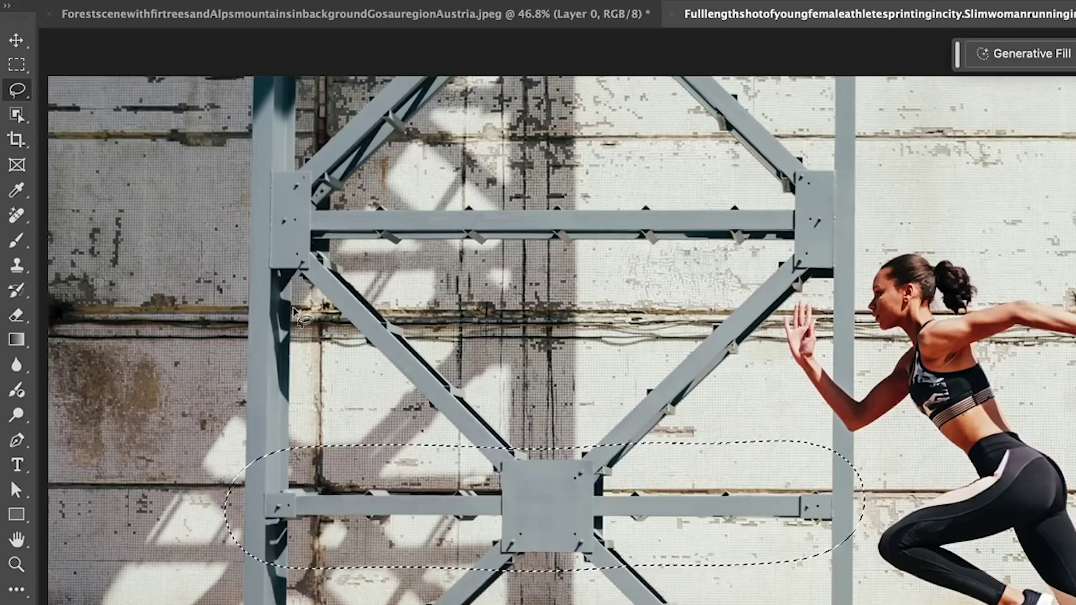
{"action": "right_click", "coordinate": [17, 90]}
{"action": "left_click", "coordinate": [101, 85]}
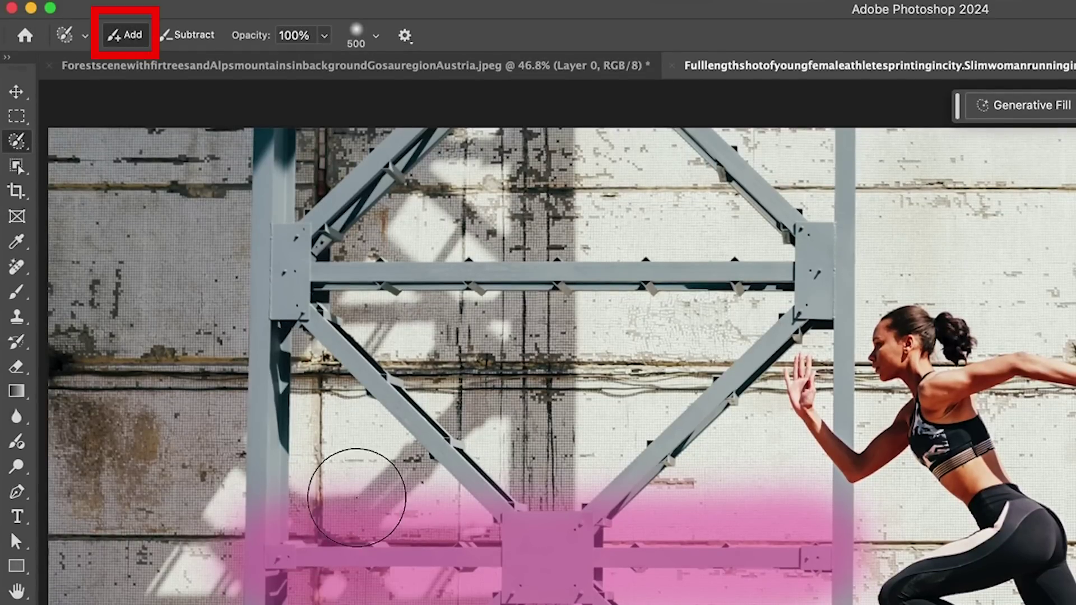
- Add the lower-left and left girders to the selection, then subtract around the upper girder and left edge
{"action": "mouse_move", "coordinate": [336, 502]}
{"action": "left_mouse_down"}
{"action": "mouse_move", "coordinate": [450, 481]}
{"action": "mouse_move", "coordinate": [525, 578]}
{"action": "left_mouse_up"}
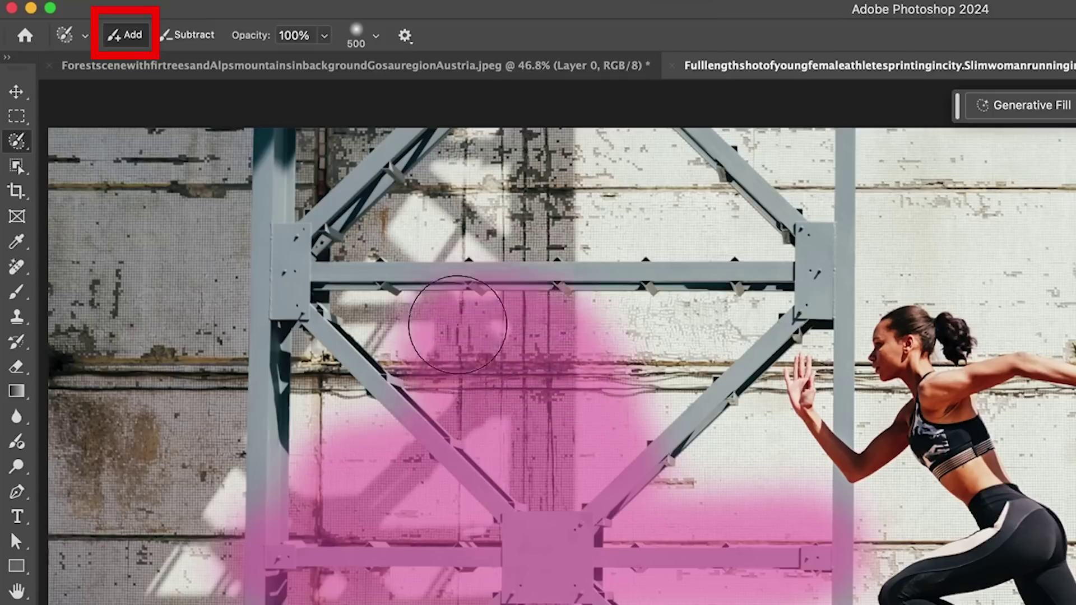
{"action": "left_click_drag", "start_coordinate": [242, 604], "coordinate": [230, 385]}
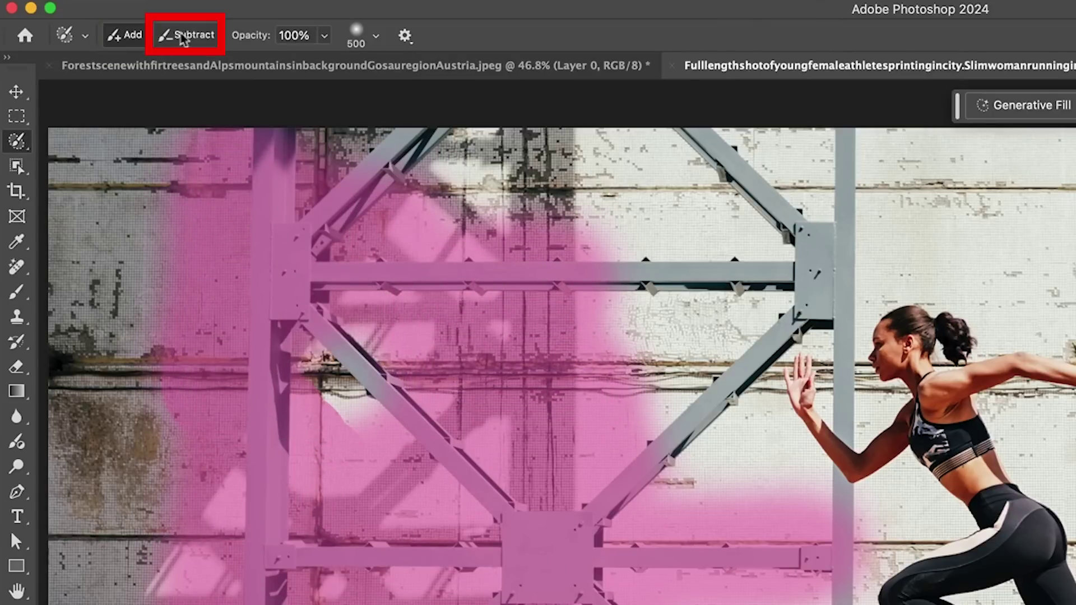
{"action": "left_click", "coordinate": [194, 37]}
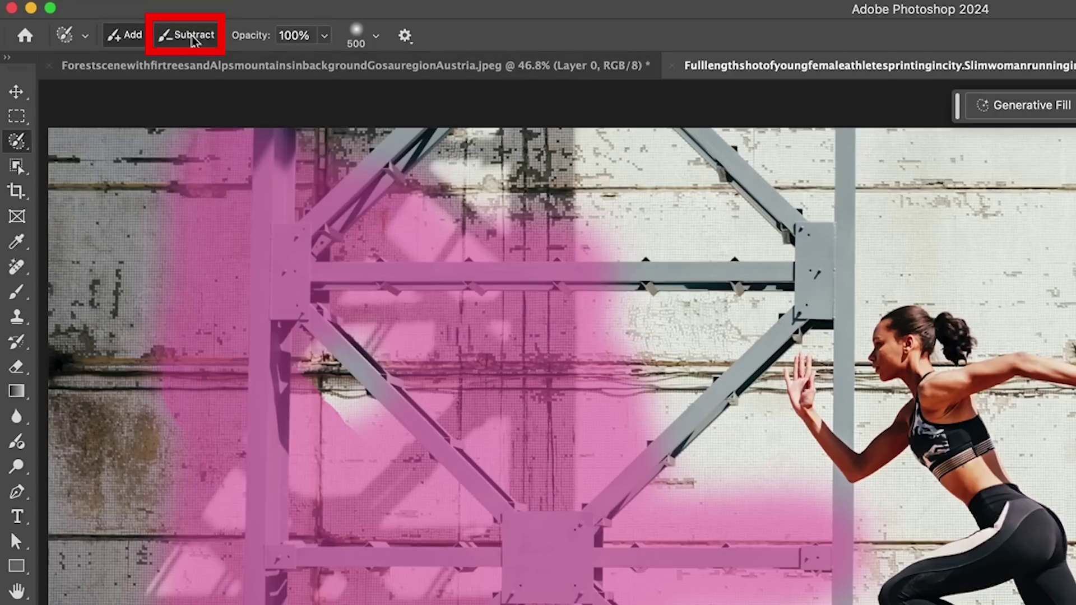
{"action": "mouse_move", "coordinate": [216, 227]}
{"action": "left_mouse_down"}
{"action": "mouse_move", "coordinate": [346, 229]}
{"action": "mouse_move", "coordinate": [180, 211]}
{"action": "mouse_move", "coordinate": [445, 193]}
{"action": "mouse_move", "coordinate": [880, 225]}
{"action": "left_mouse_up"}
{"action": "mouse_move", "coordinate": [204, 211]}
{"action": "left_mouse_down"}
{"action": "mouse_move", "coordinate": [216, 474]}
{"action": "mouse_move", "coordinate": [173, 331]}
{"action": "left_mouse_up"}
{"action": "mouse_move", "coordinate": [205, 564]}
{"action": "left_mouse_down"}
{"action": "mouse_move", "coordinate": [144, 244]}
{"action": "mouse_move", "coordinate": [192, 315]}
{"action": "mouse_move", "coordinate": [204, 305]}
{"action": "mouse_move", "coordinate": [200, 519]}
{"action": "left_mouse_up"}
{"action": "left_click_drag", "start_coordinate": [244, 588], "coordinate": [211, 312]}
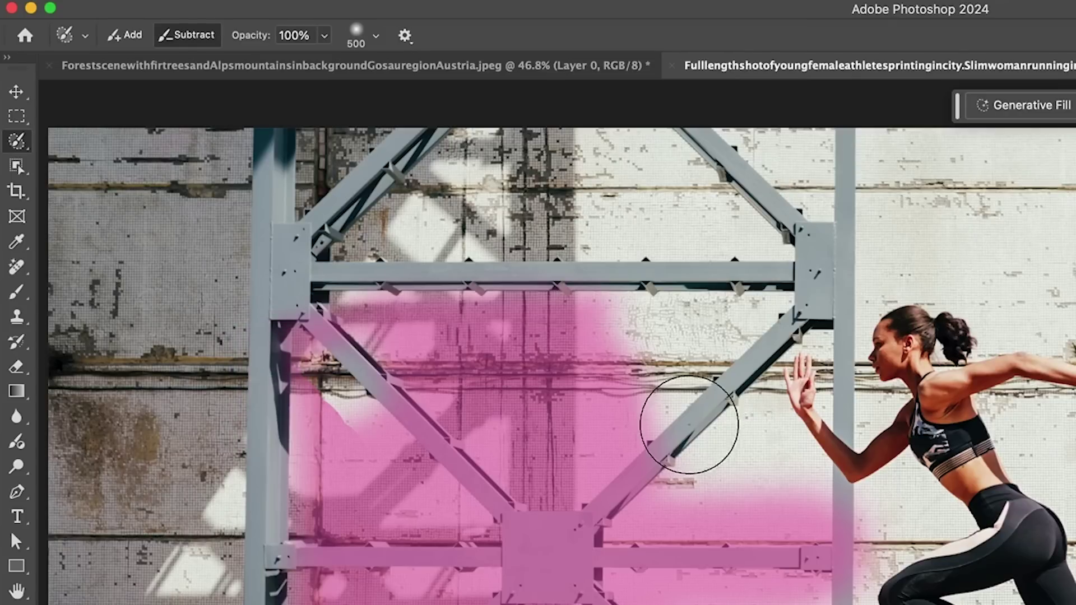
- Return to Add mode and fill in around the left beam, toggling Alt to subtract
{"action": "left_click", "coordinate": [139, 34]}
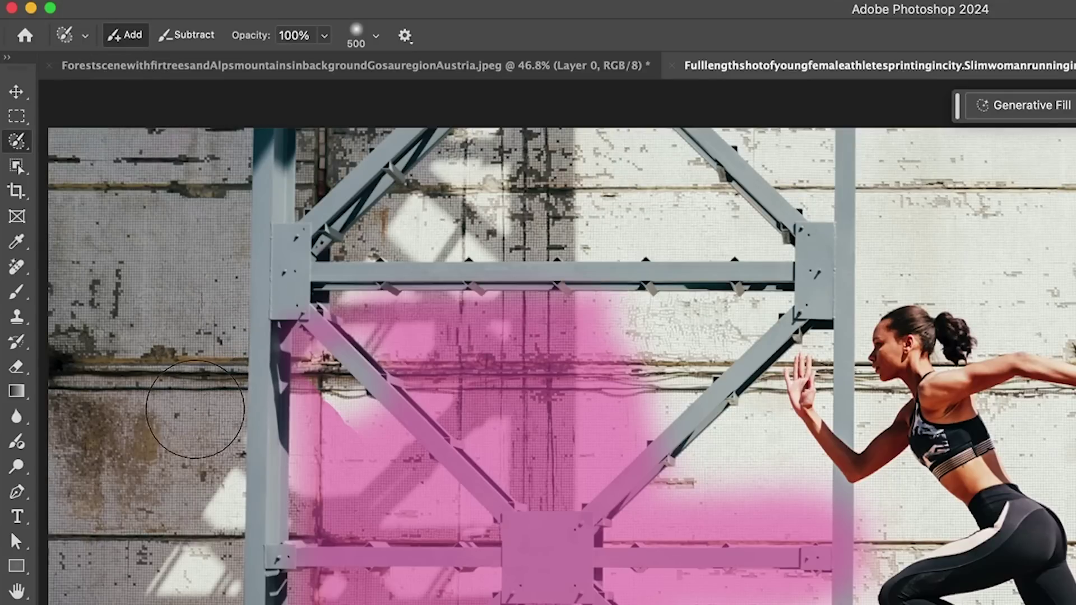
{"action": "key", "text": "alt"}
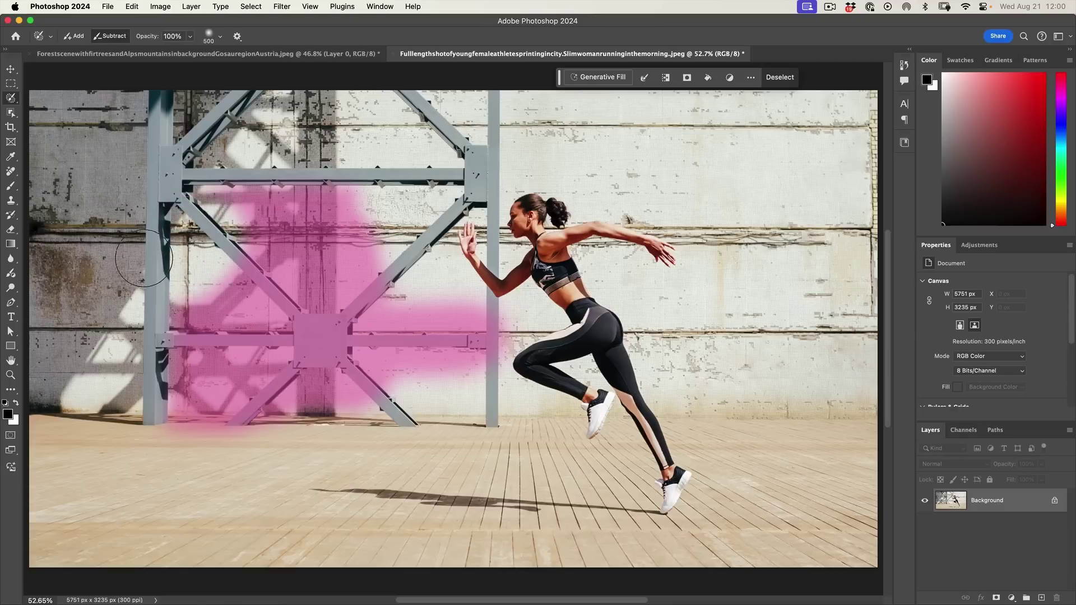
{"action": "left_click_drag", "start_coordinate": [236, 244], "coordinate": [245, 234]}
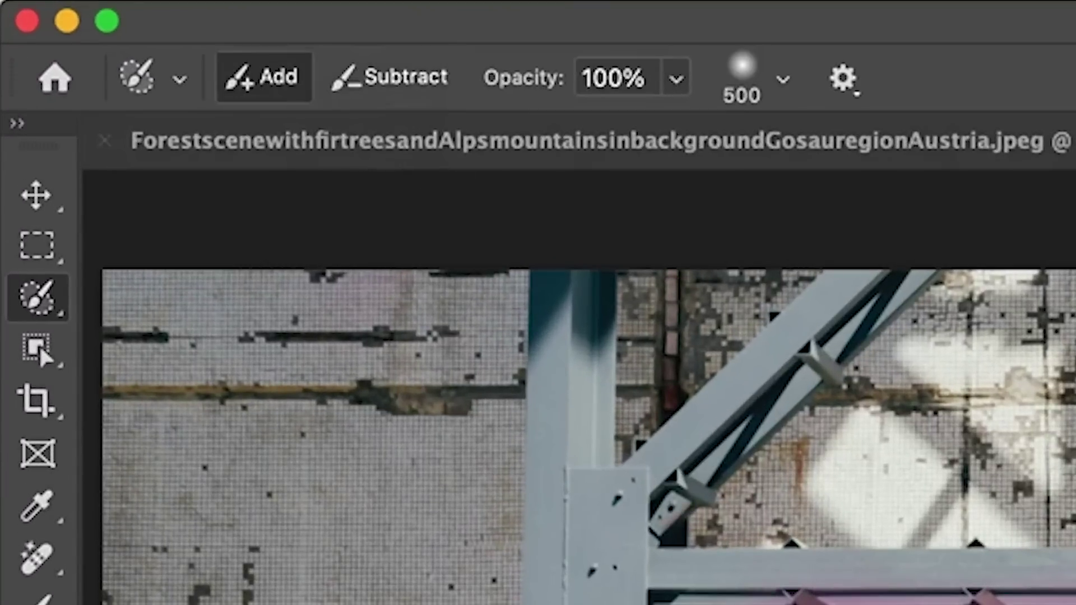
{"action": "key", "text": "alt"}
{"action": "key", "text": "alt"}
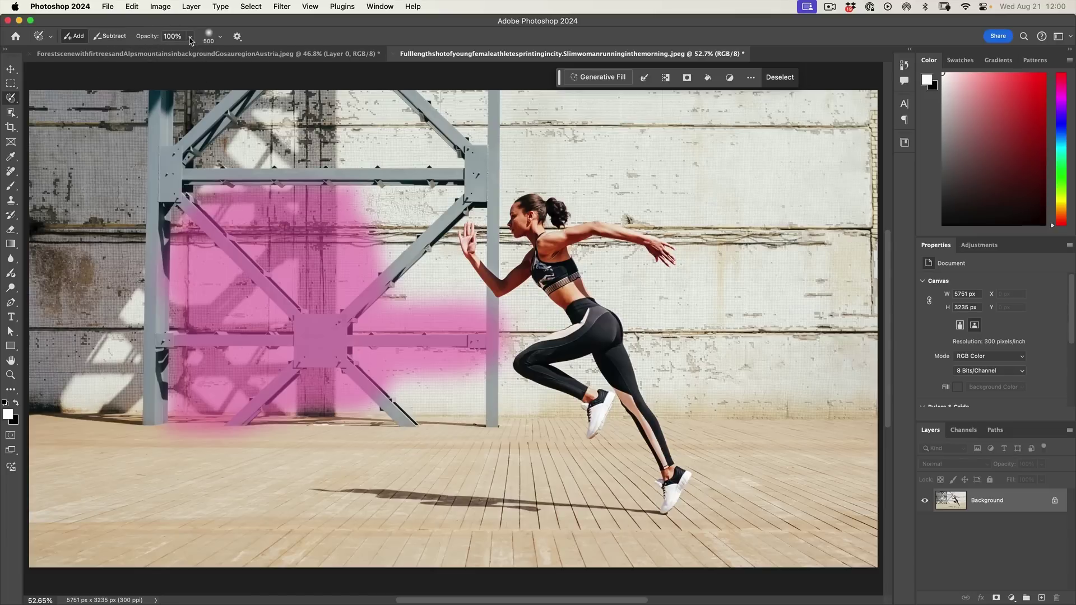
- Raise the selection brush hardness to 100% and paint a hard-edged band across the top beam
{"action": "left_click", "coordinate": [221, 37]}
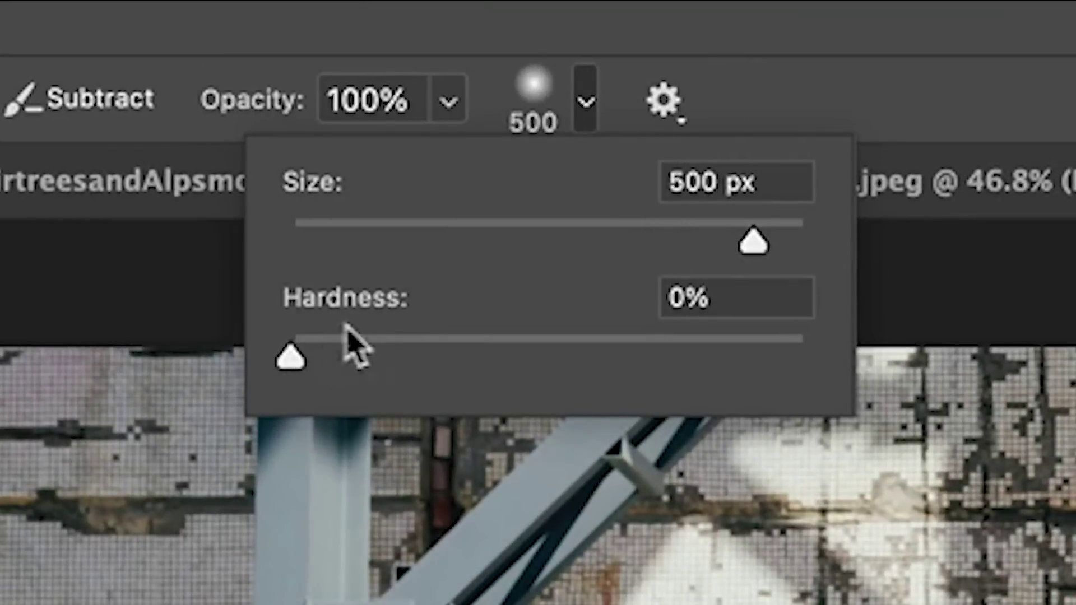
{"action": "left_click_drag", "start_coordinate": [298, 363], "coordinate": [817, 324]}
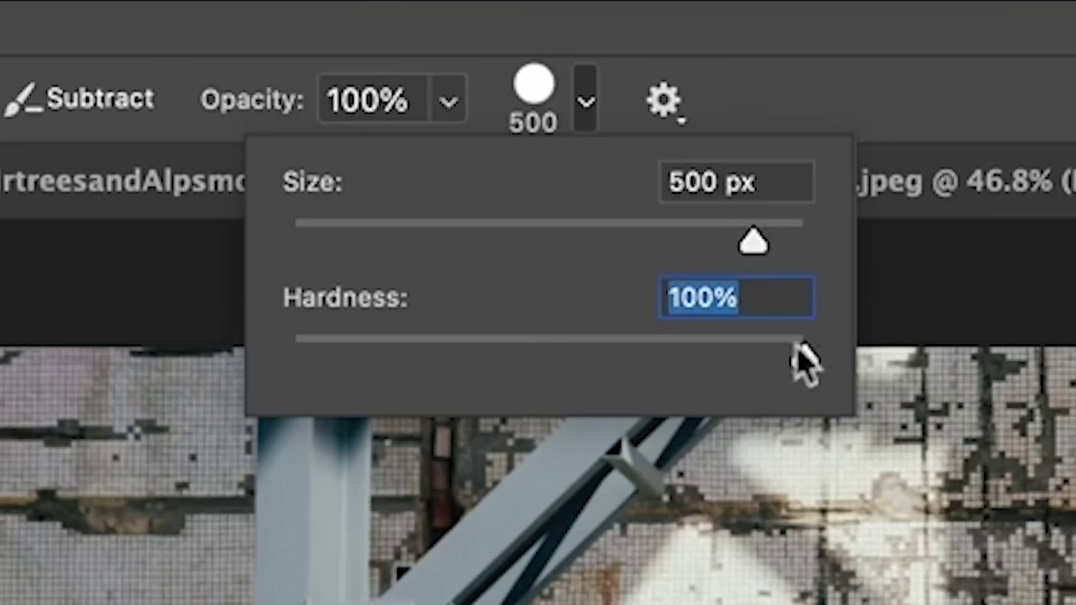
{"action": "left_click", "coordinate": [912, 235]}
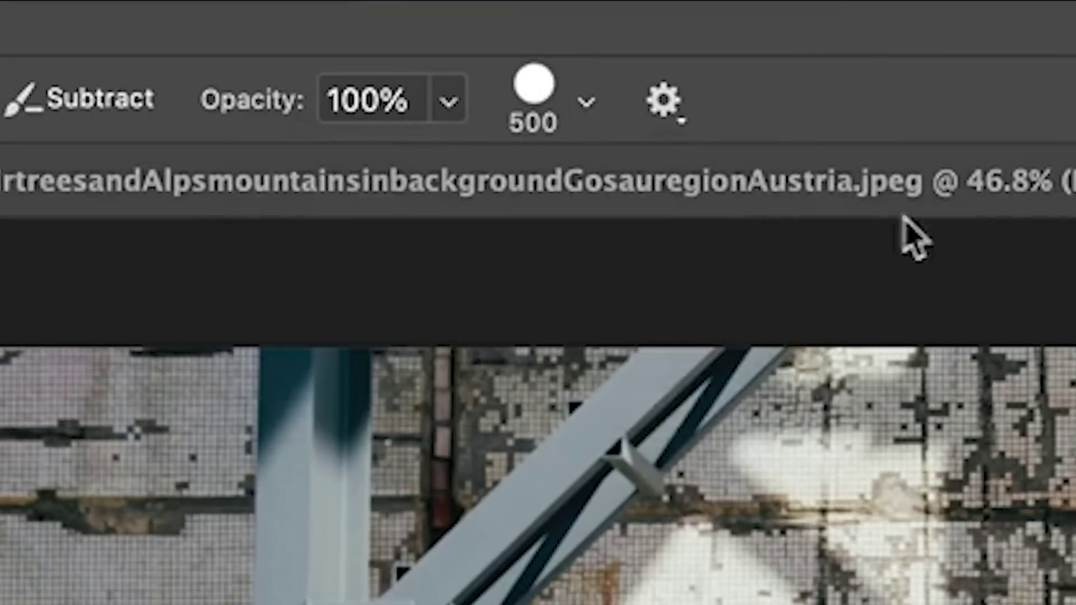
{"action": "left_click_drag", "start_coordinate": [768, 456], "coordinate": [1068, 420]}
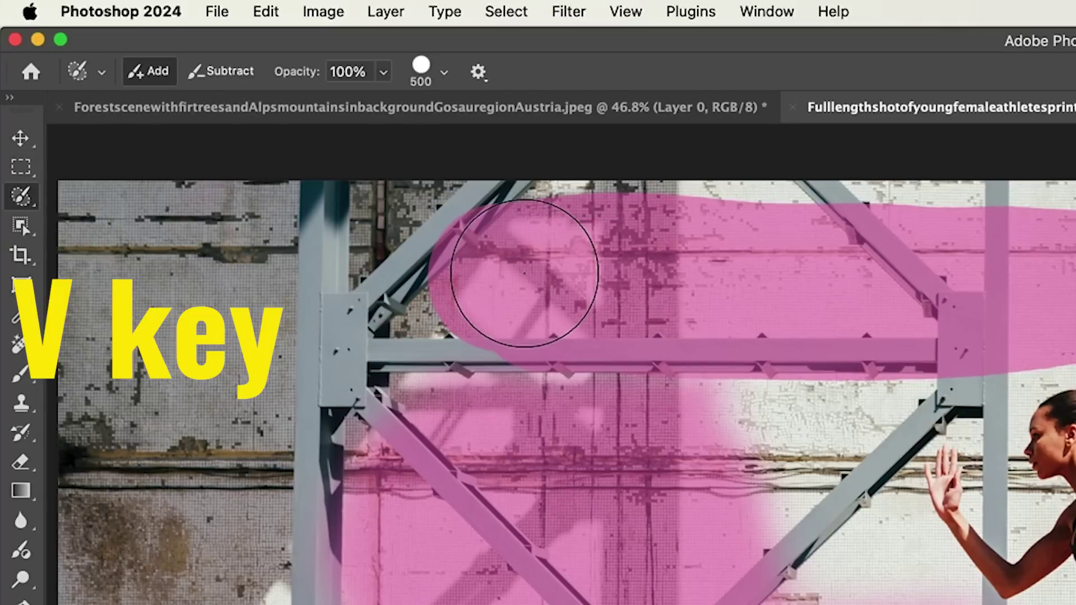
- Toggle the painted area between the selection outline and the overlay view
{"action": "key", "text": "v"}
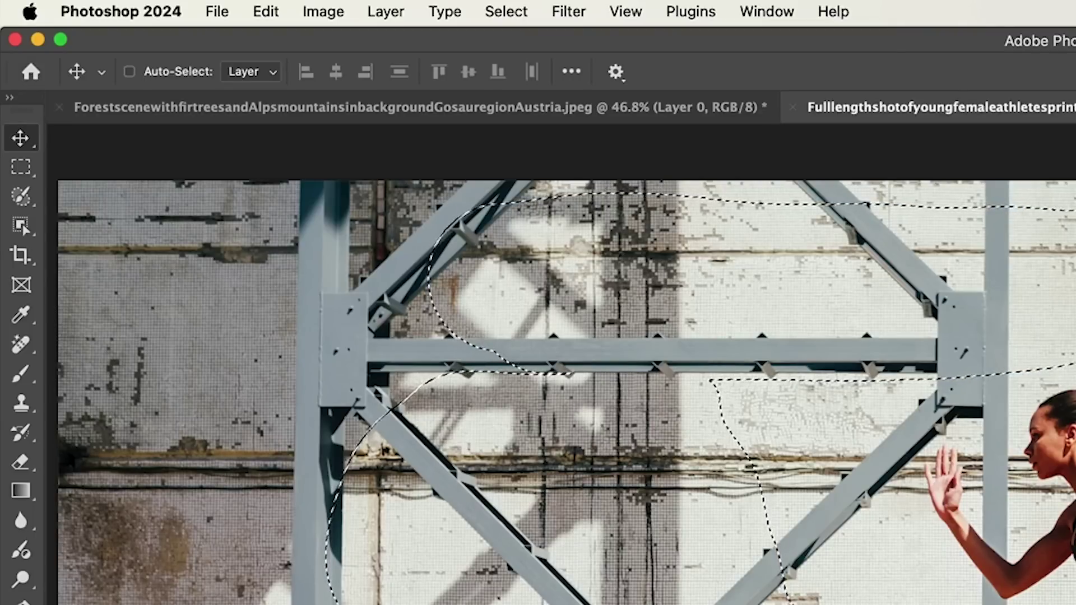
{"action": "key", "text": "l"}
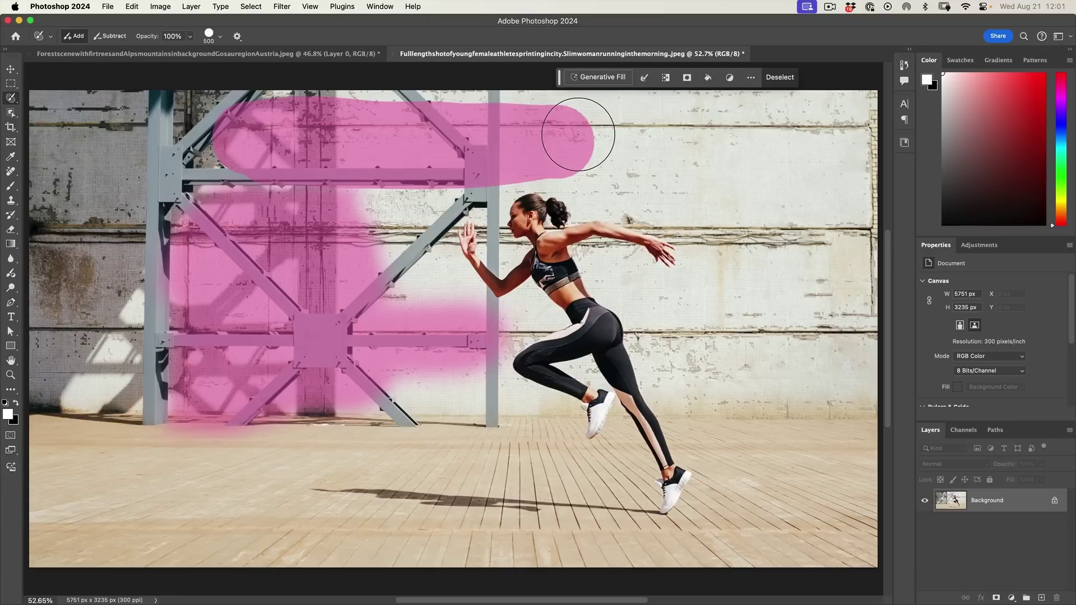
{"action": "key", "text": "v"}
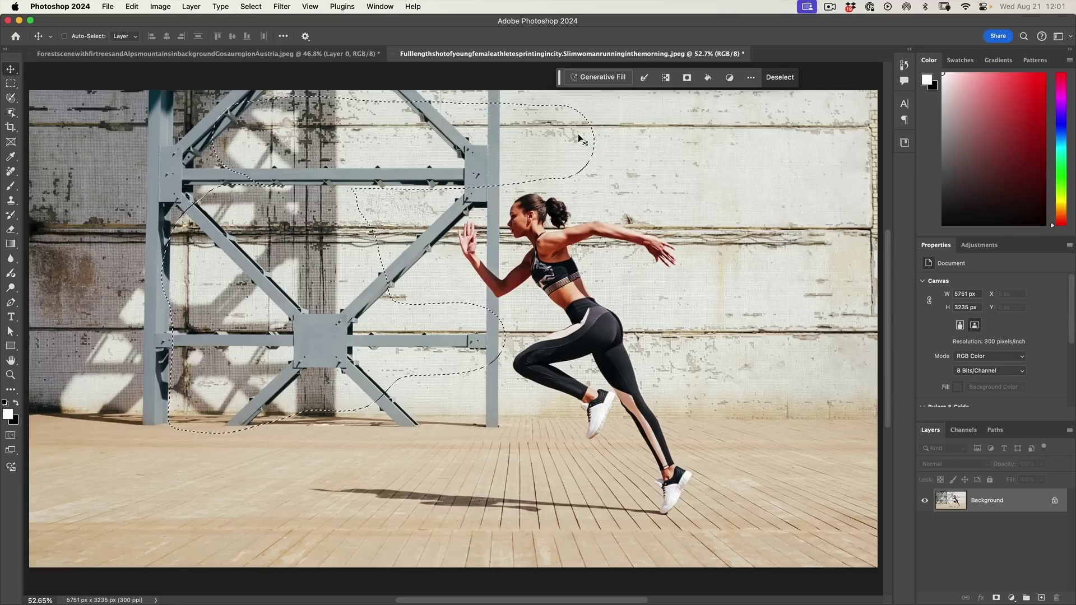
{"action": "key", "text": "w"}
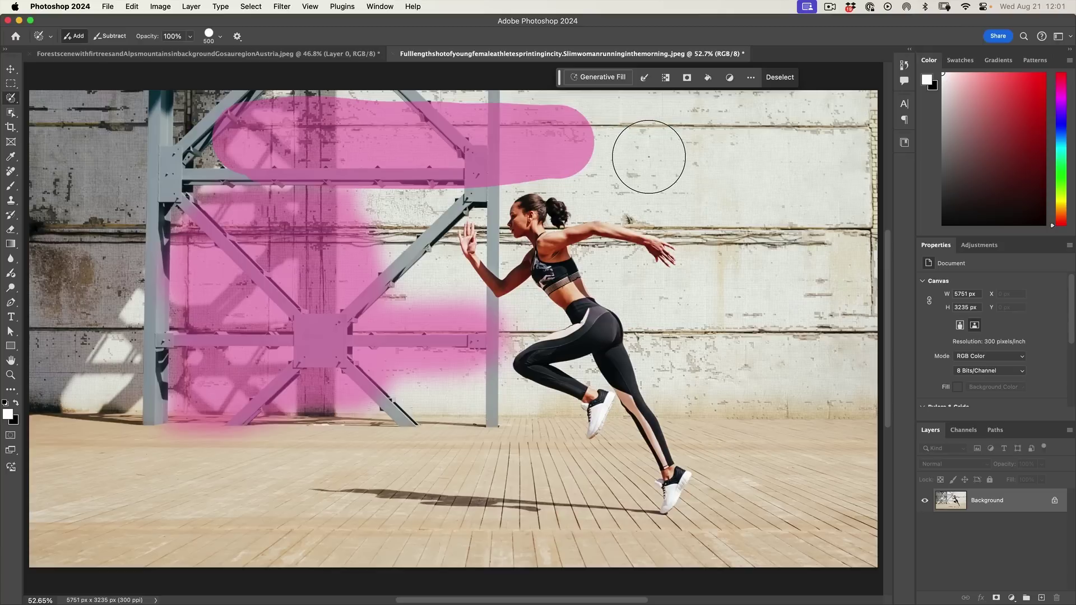
- Shrink the brush to 250 px, soften its edge, then make it hard again
{"action": "key", "text": "bracketleft"}
{"action": "key", "text": "bracketleft"}
{"action": "key", "text": "bracketleft"}
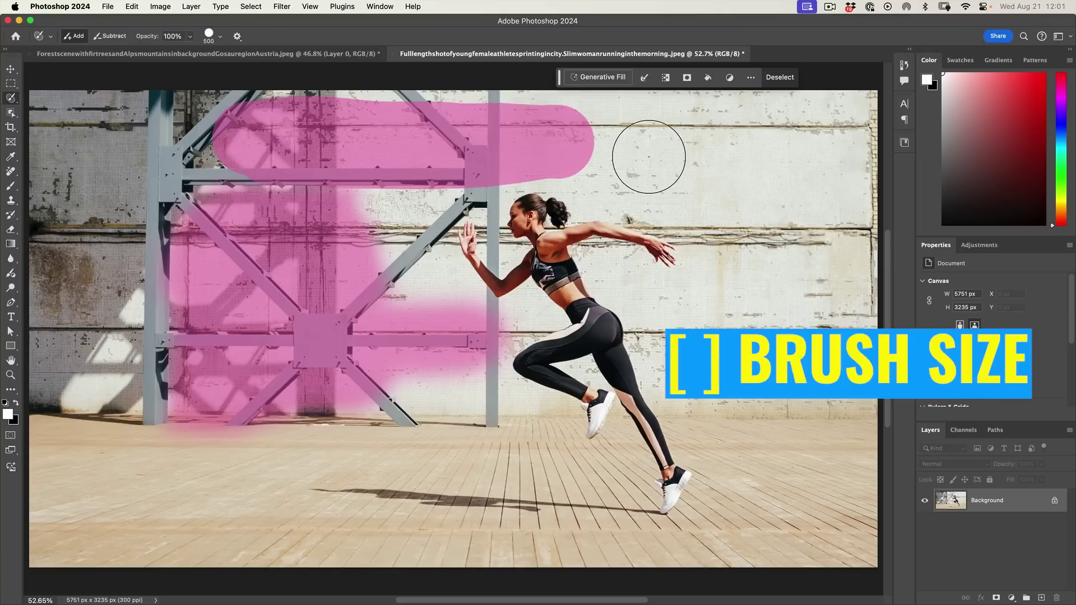
{"action": "key", "text": "bracketleft"}
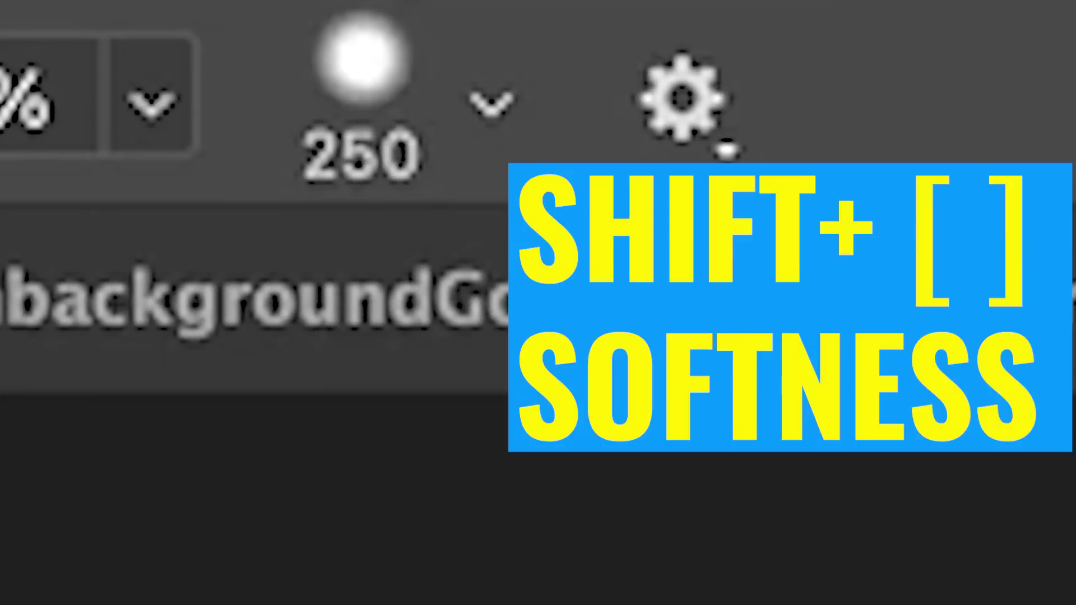
{"action": "key", "text": "shift+bracketleft"}
{"action": "key", "text": "shift+bracketleft"}
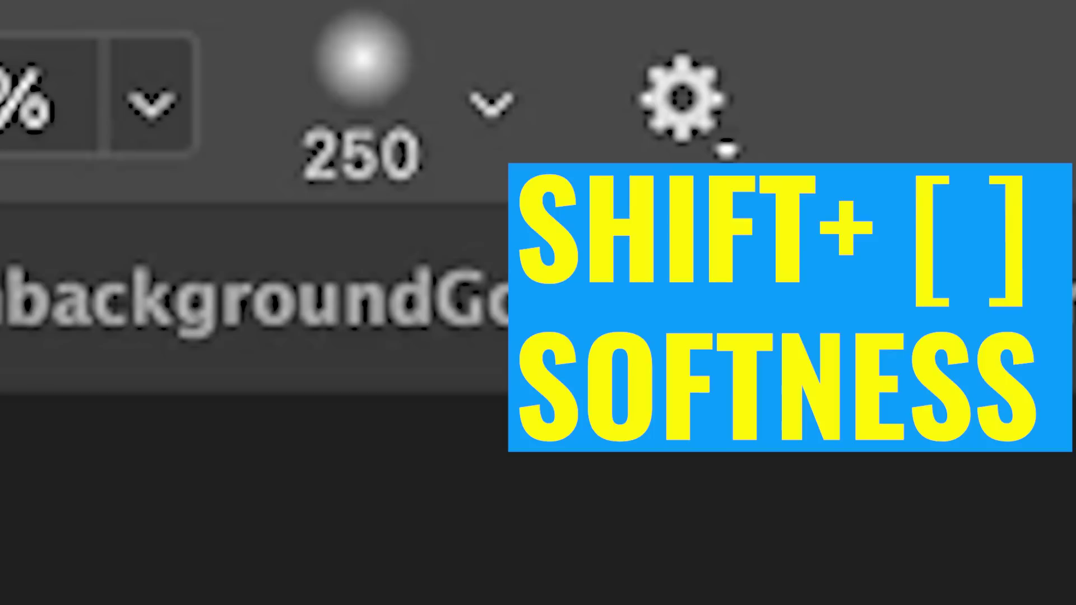
{"action": "key", "text": "shift+bracketright"}
{"action": "key", "text": "shift+bracketright"}
{"action": "key", "text": "shift+bracketright"}
{"action": "key", "text": "shift+bracketright"}
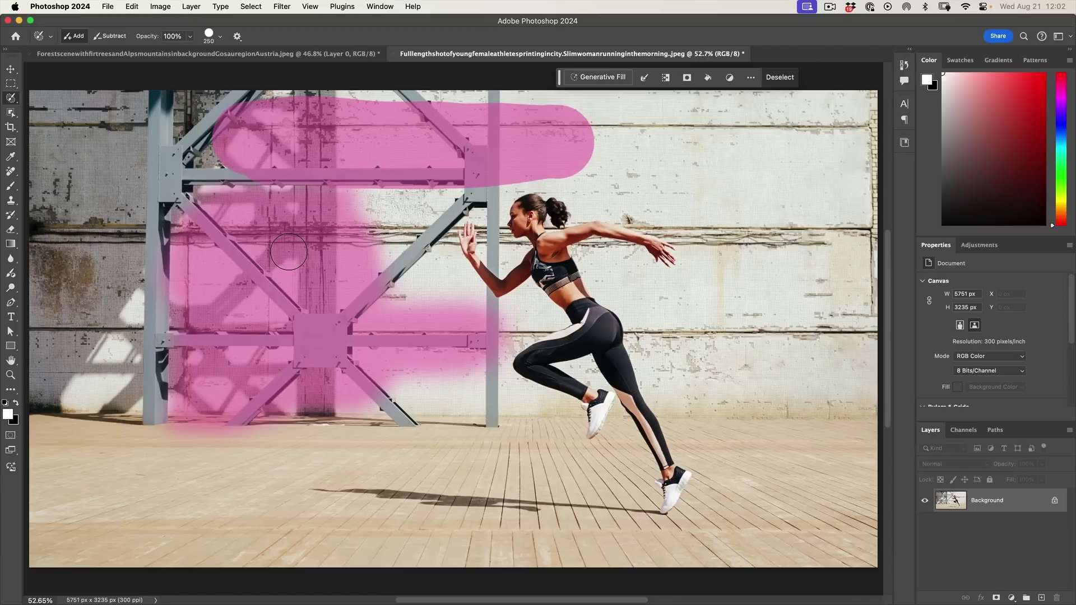
- Draw Rectangular Marquee rectangles along the right pole and lower frame, then return to the overlay view
{"action": "left_click", "coordinate": [10, 83]}
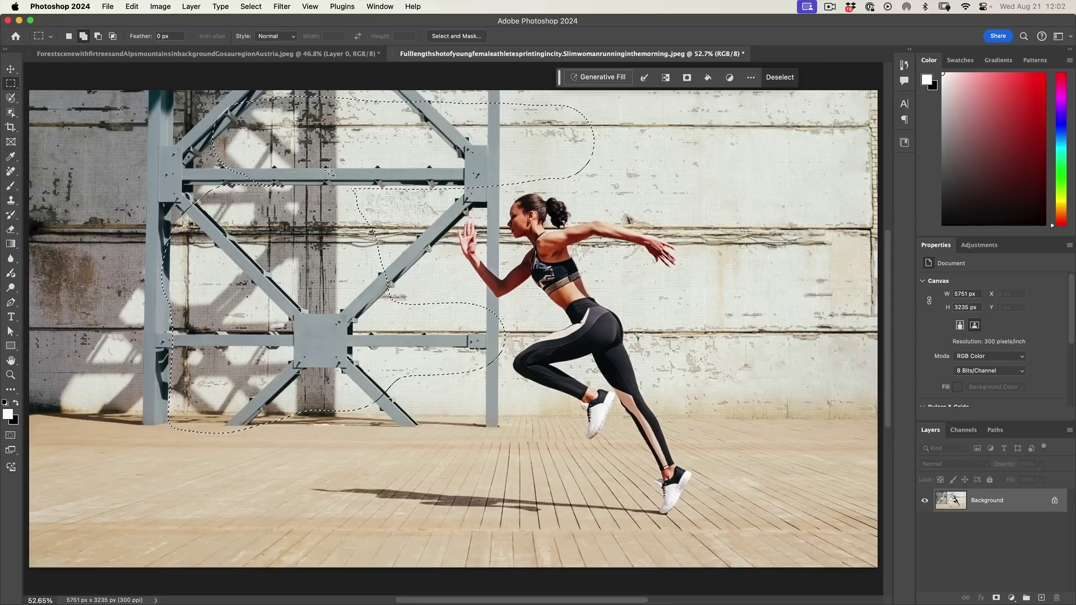
{"action": "left_click_drag", "start_coordinate": [393, 189], "coordinate": [434, 237]}
{"action": "left_click_drag", "start_coordinate": [397, 190], "coordinate": [408, 304]}
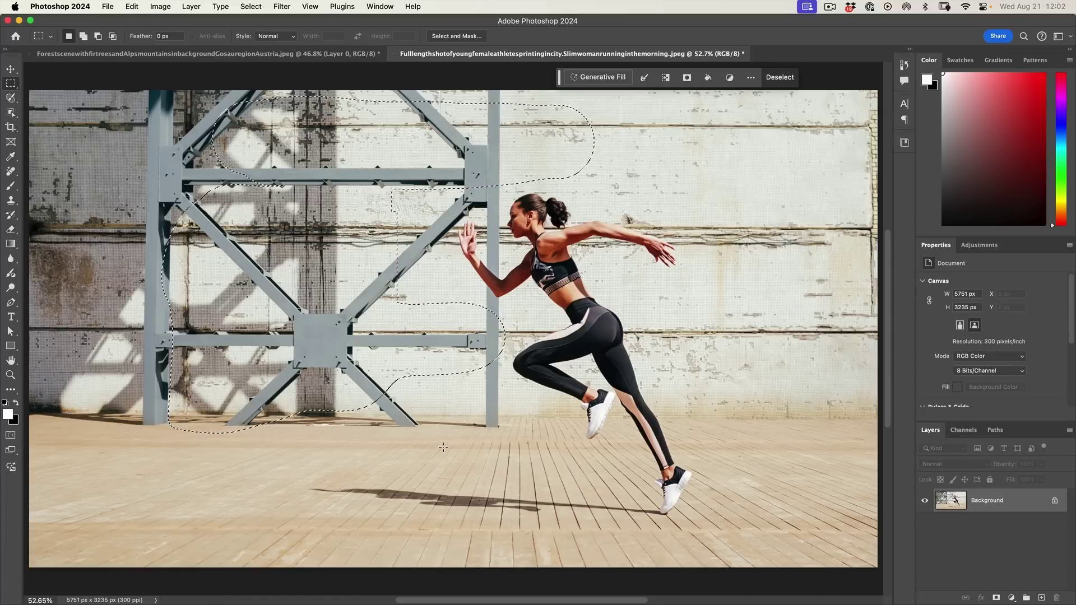
{"action": "left_click_drag", "start_coordinate": [459, 451], "coordinate": [135, 345]}
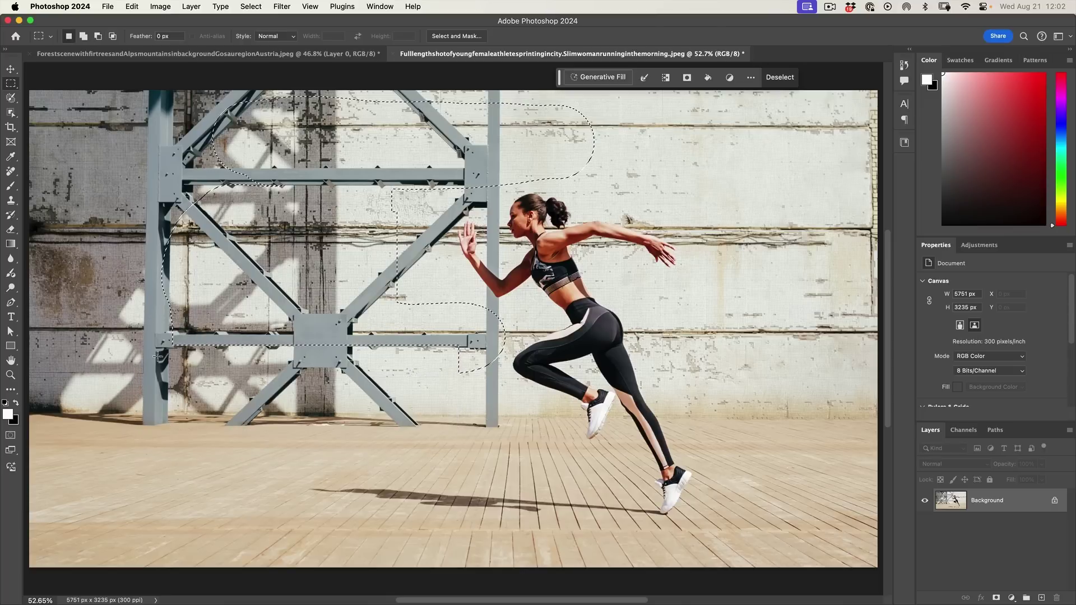
{"action": "key", "text": "w"}
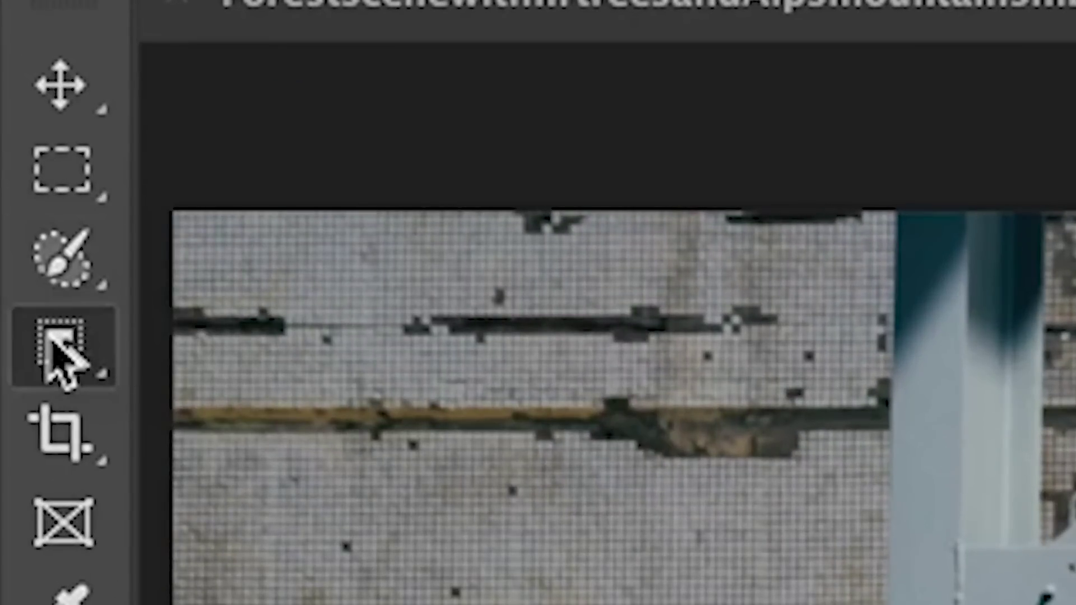
- Box the runner with the Object Selection Tool, show the overlay, then deselect with Cmd+D
{"action": "right_click", "coordinate": [11, 113]}
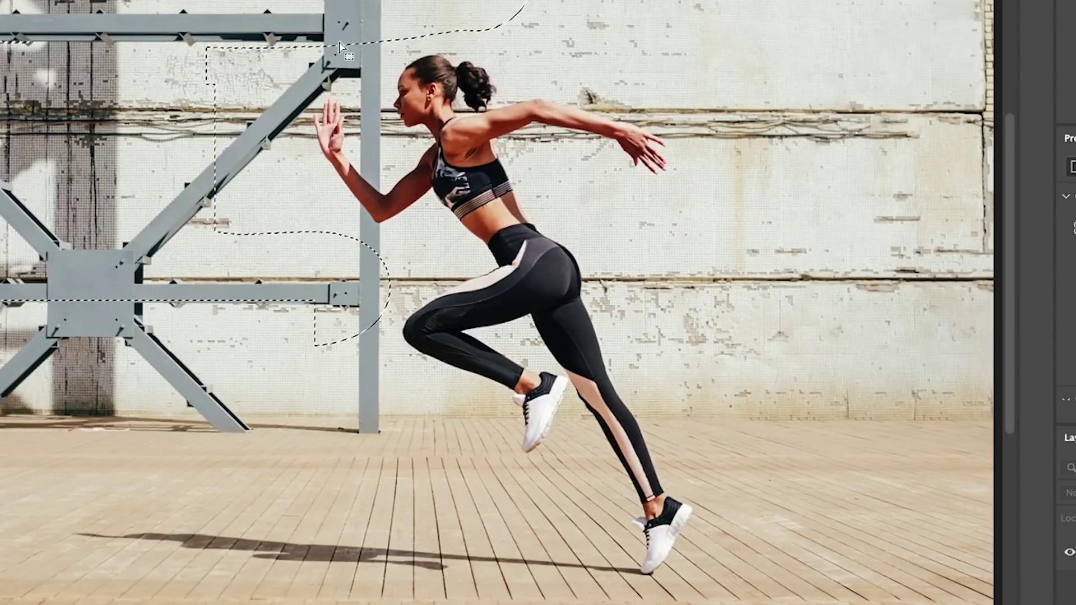
{"action": "left_click_drag", "start_coordinate": [173, 3], "coordinate": [782, 599]}
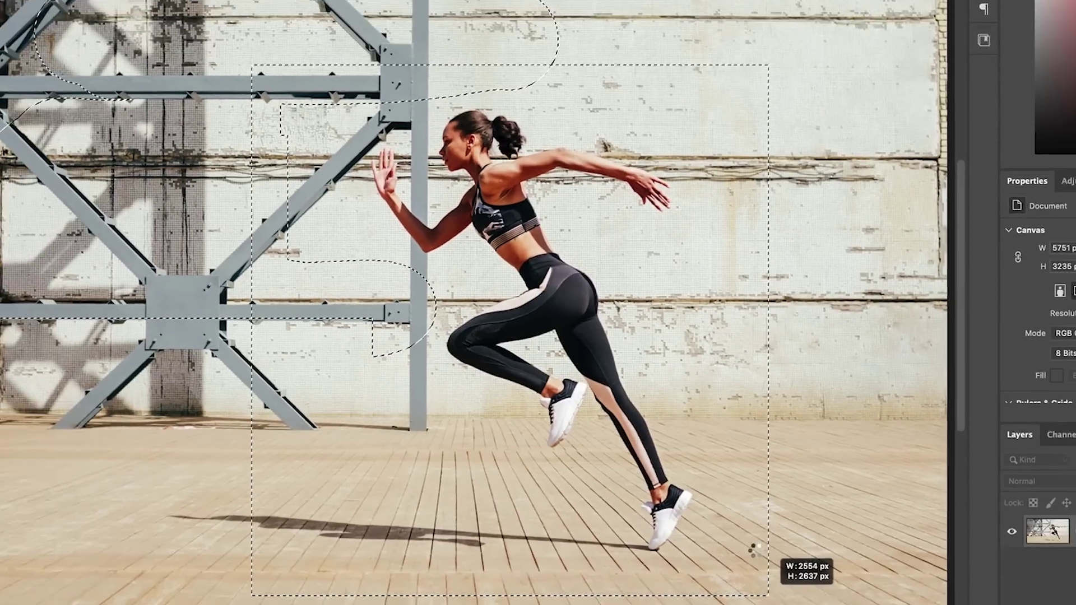
{"action": "left_click_drag", "start_coordinate": [782, 593], "coordinate": [740, 520]}
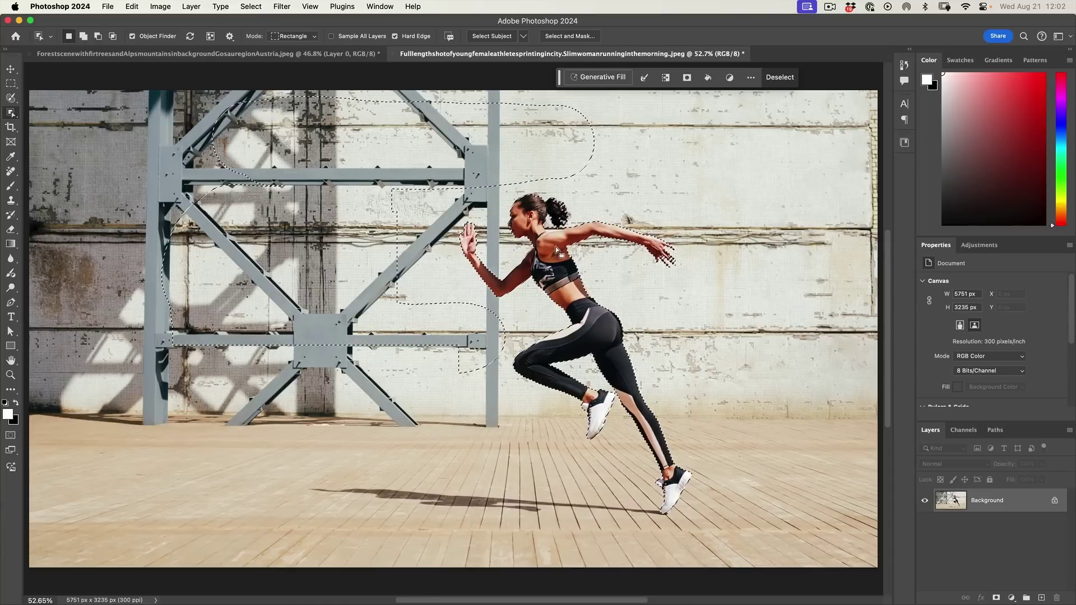
{"action": "key", "text": "shift+w"}
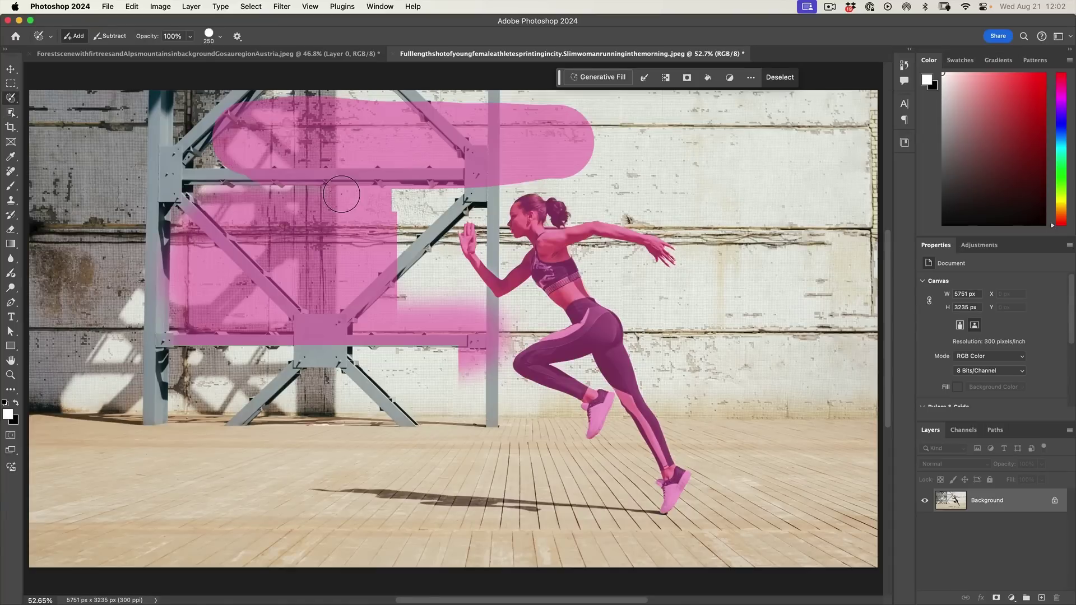
{"action": "key", "text": "super+d"}
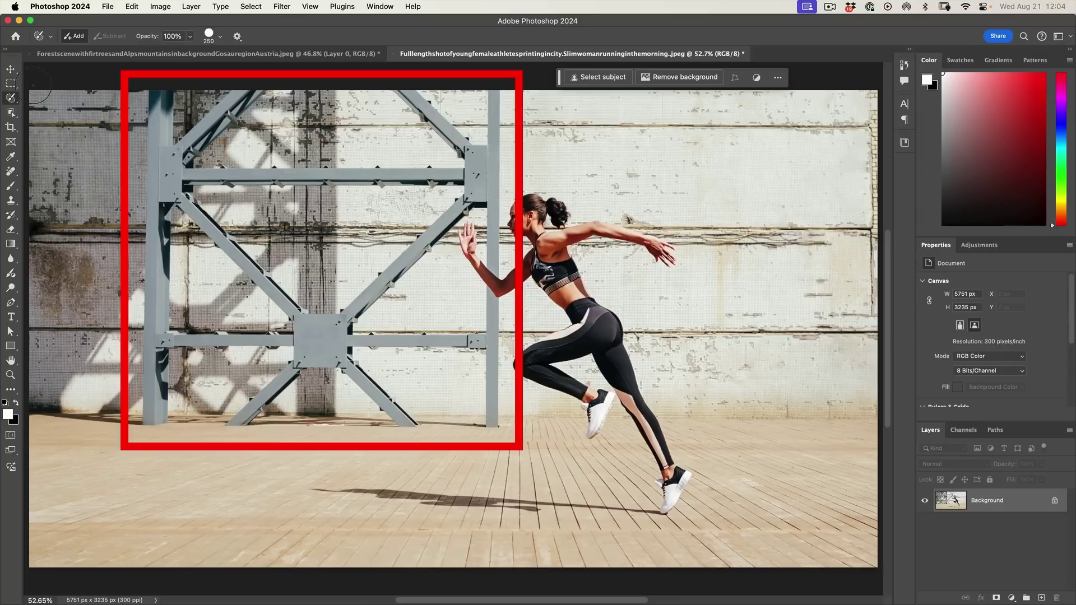
- Pick the Selection Brush at 100% hardness and select the left pole from top to base
{"action": "right_click", "coordinate": [13, 98]}
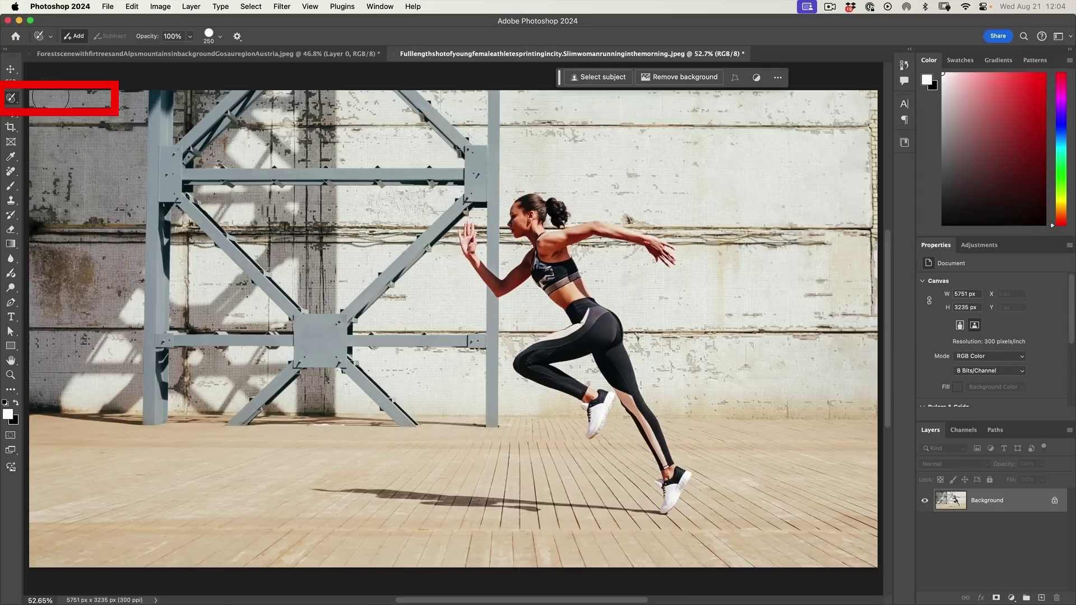
{"action": "left_click", "coordinate": [55, 98]}
{"action": "left_click", "coordinate": [218, 37]}
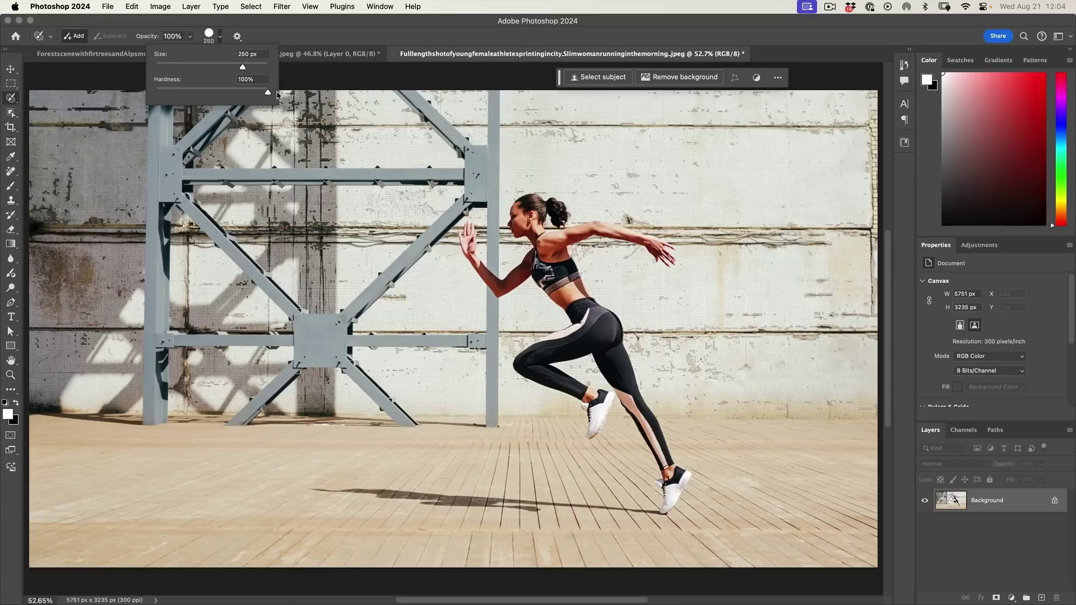
{"action": "left_click", "coordinate": [161, 90]}
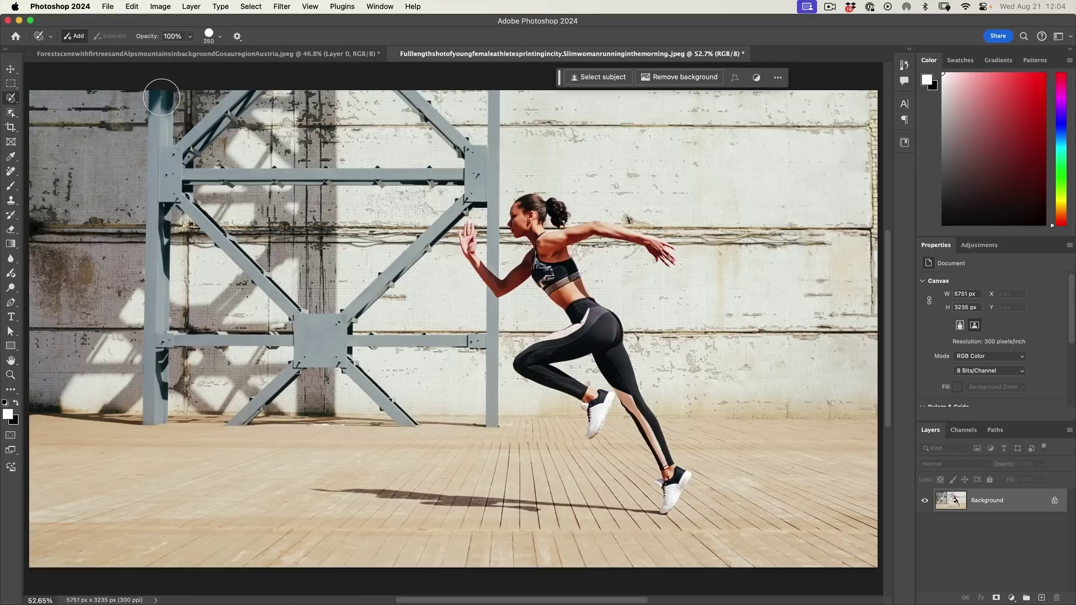
{"action": "left_click", "coordinate": [160, 91]}
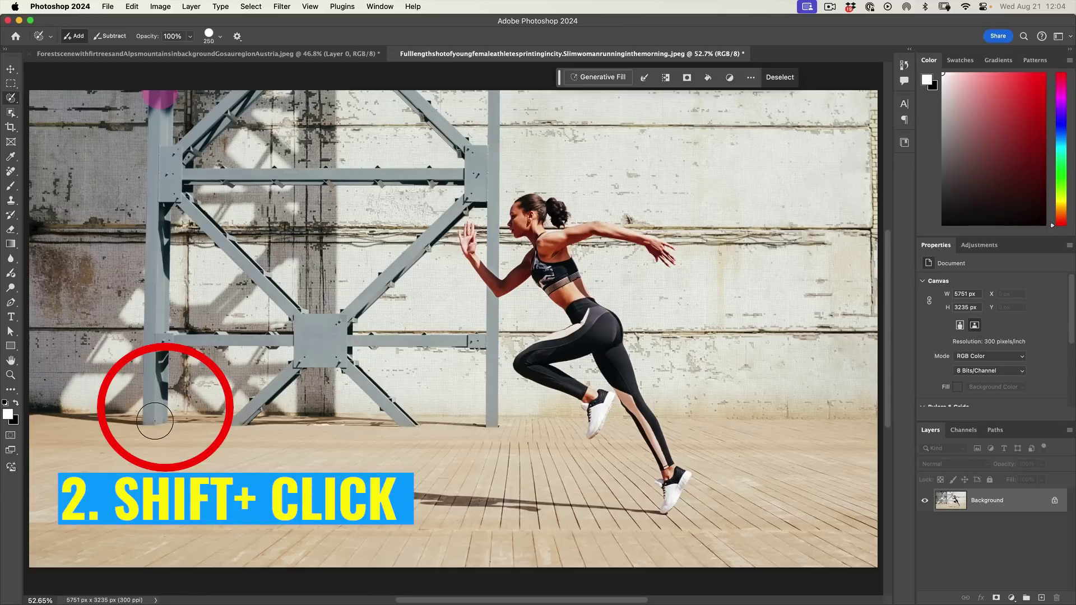
{"action": "left_click", "coordinate": [158, 420], "text": "shift"}
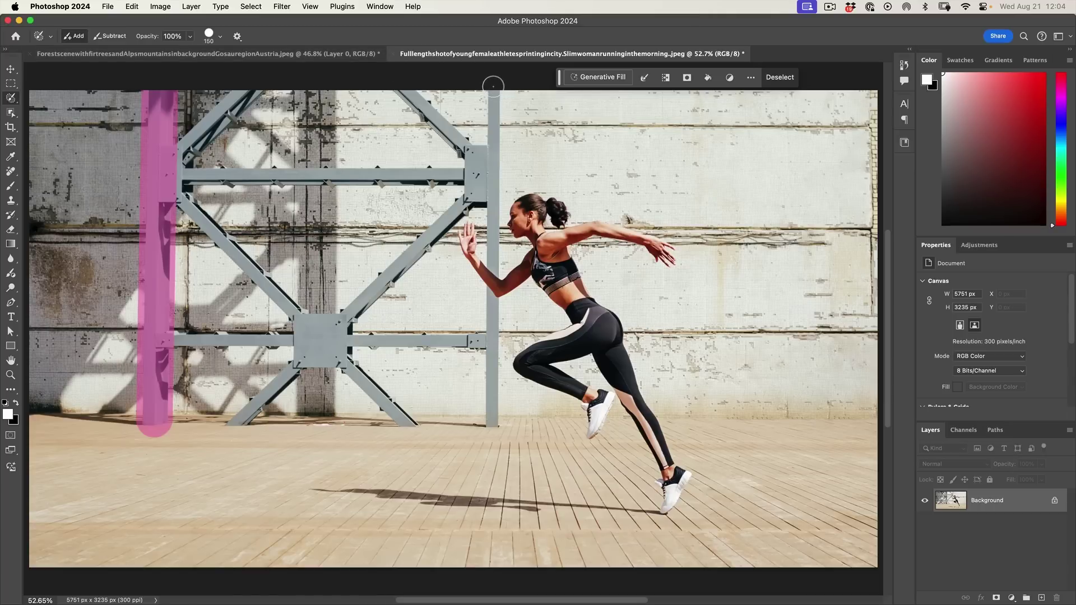
- Paint over the right pole, top and middle beams, diagonal braces and centre plate
{"action": "left_click_drag", "start_coordinate": [488, 184], "coordinate": [492, 427]}
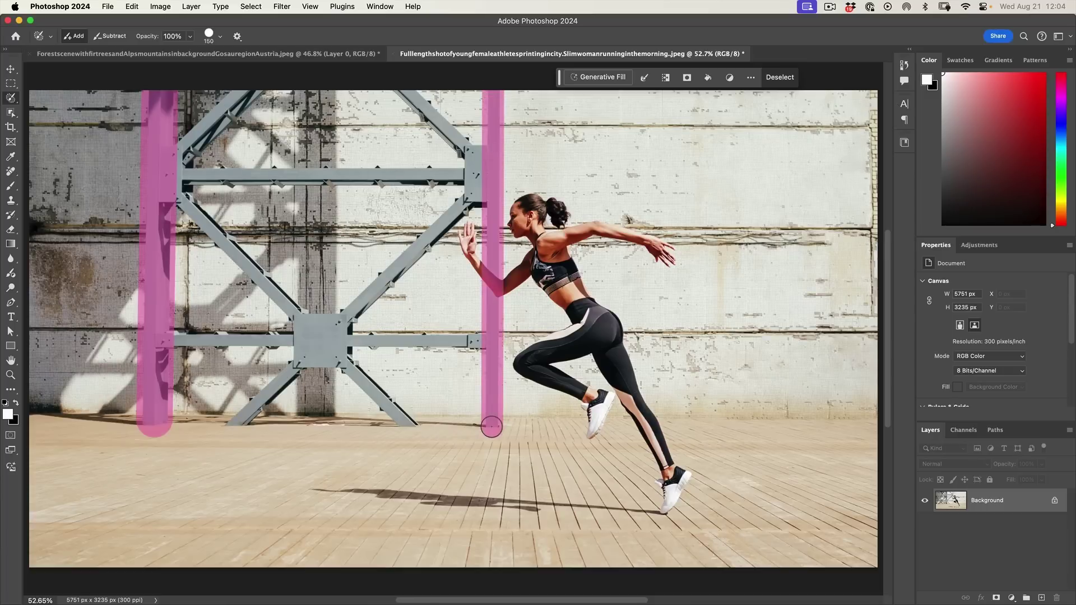
{"action": "left_click_drag", "start_coordinate": [157, 341], "coordinate": [483, 341]}
{"action": "mouse_move", "coordinate": [489, 175]}
{"action": "left_mouse_down"}
{"action": "mouse_move", "coordinate": [252, 92]}
{"action": "mouse_move", "coordinate": [193, 151]}
{"action": "left_mouse_up"}
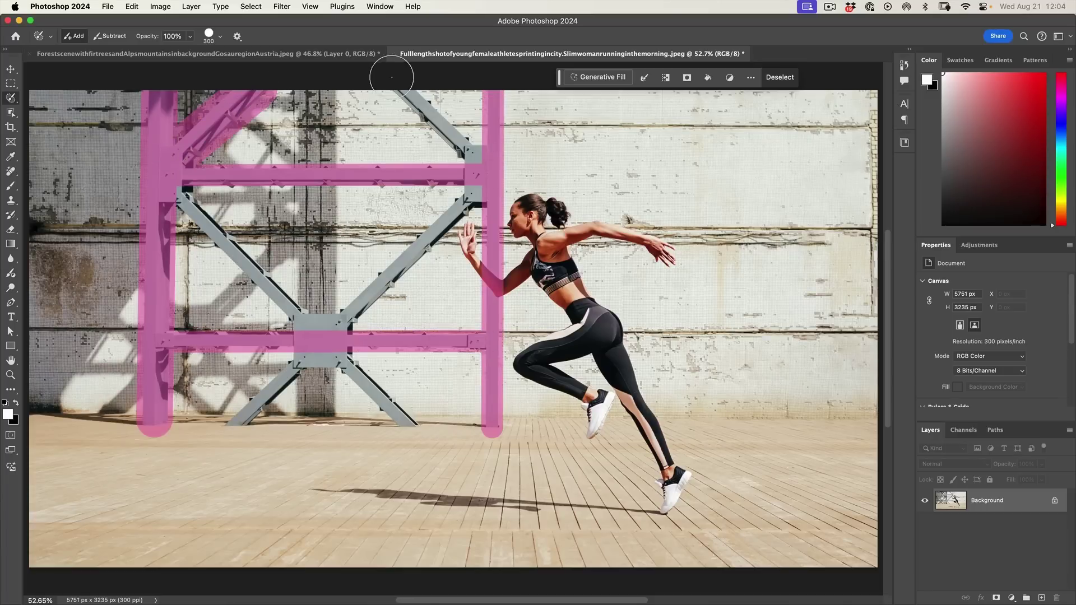
{"action": "mouse_move", "coordinate": [399, 95]}
{"action": "left_mouse_down"}
{"action": "mouse_move", "coordinate": [476, 189]}
{"action": "mouse_move", "coordinate": [268, 393]}
{"action": "mouse_move", "coordinate": [178, 186]}
{"action": "left_mouse_up"}
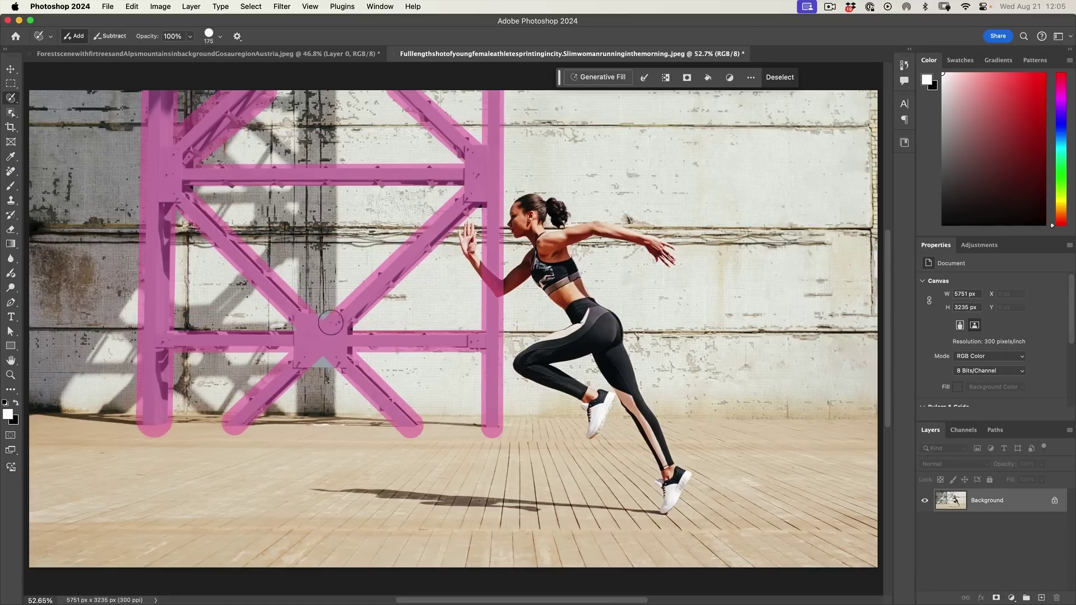
{"action": "left_click_drag", "start_coordinate": [314, 326], "coordinate": [328, 359]}
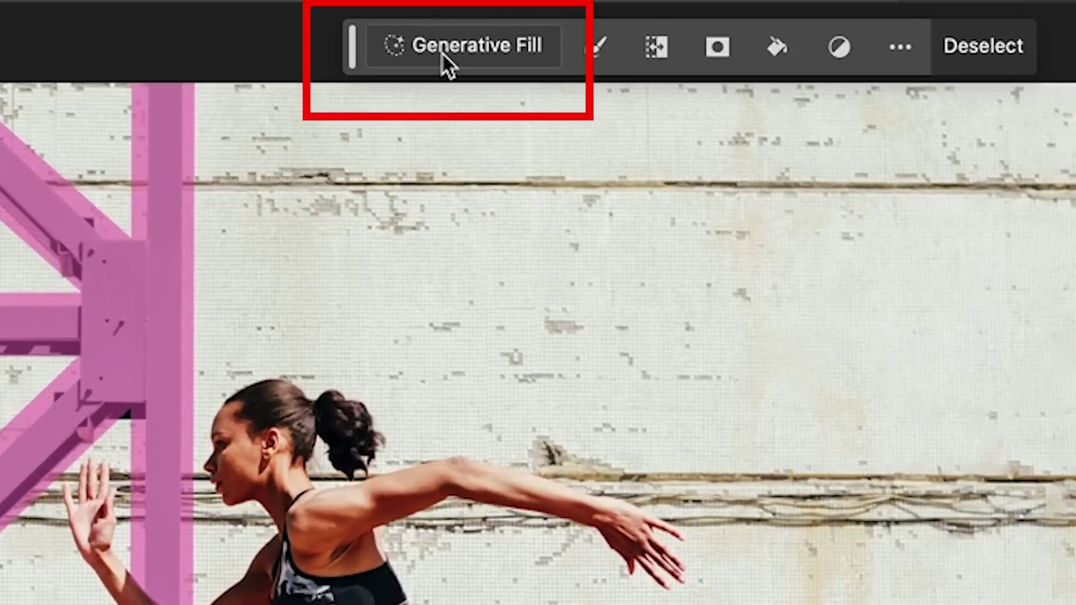
- Run a promptless Generative Fill over the frame and compare variations 2 and 3
{"action": "left_click", "coordinate": [441, 52]}
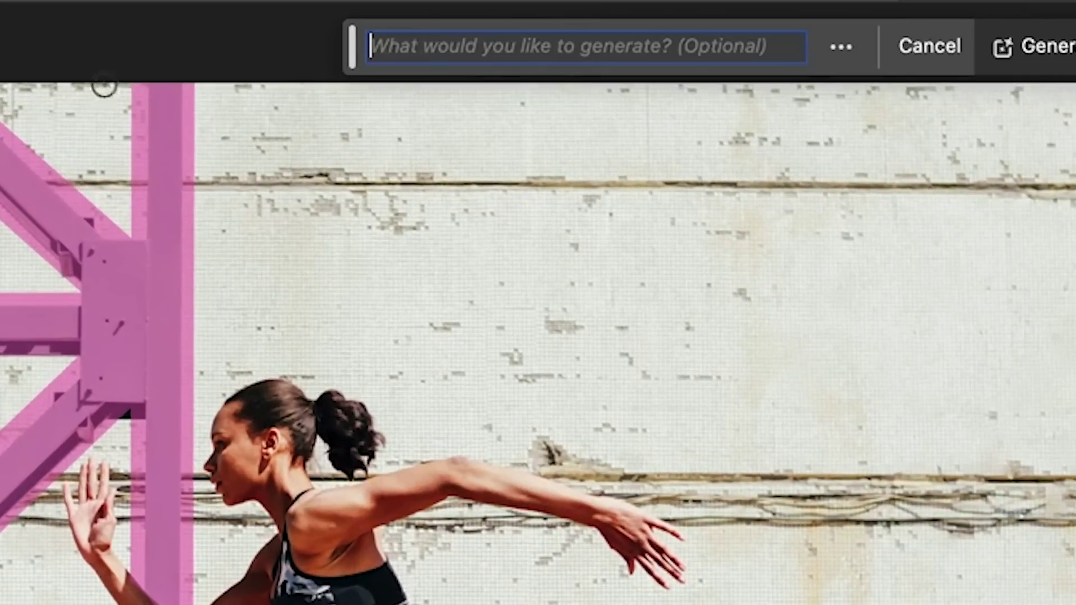
{"action": "left_click", "coordinate": [1064, 50]}
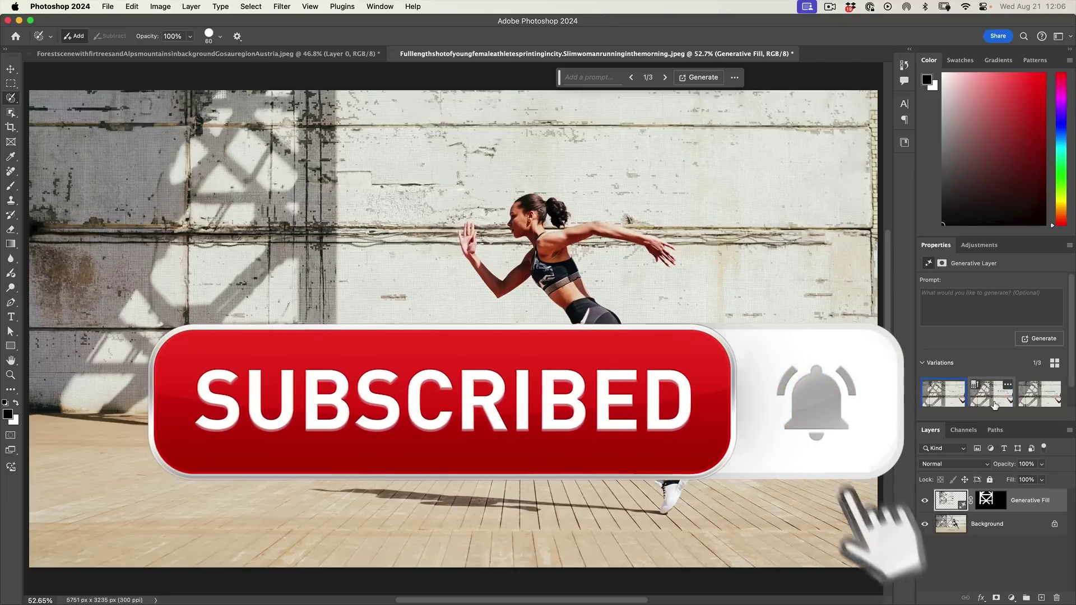
{"action": "left_click", "coordinate": [995, 404]}
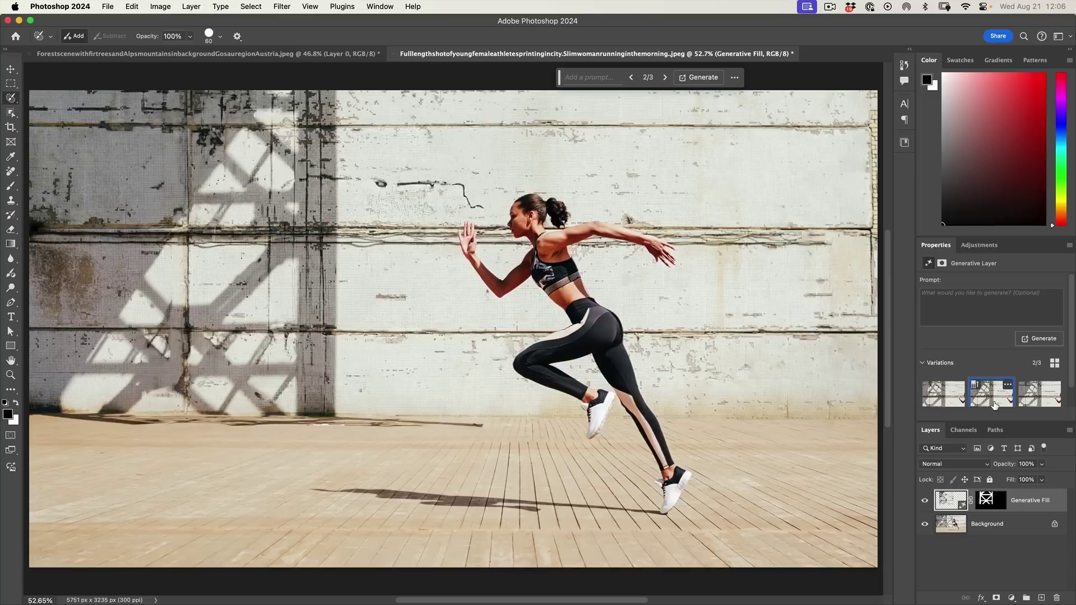
{"action": "left_click", "coordinate": [1043, 403]}
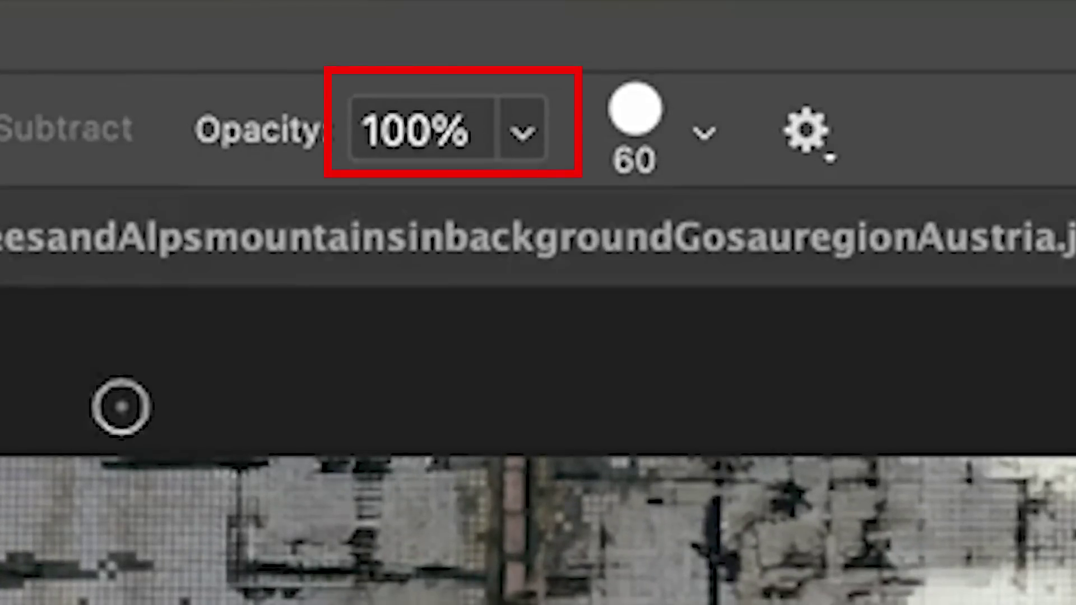
- Set the selection brush to 22% opacity and 0% hardness
{"action": "left_click", "coordinate": [525, 136]}
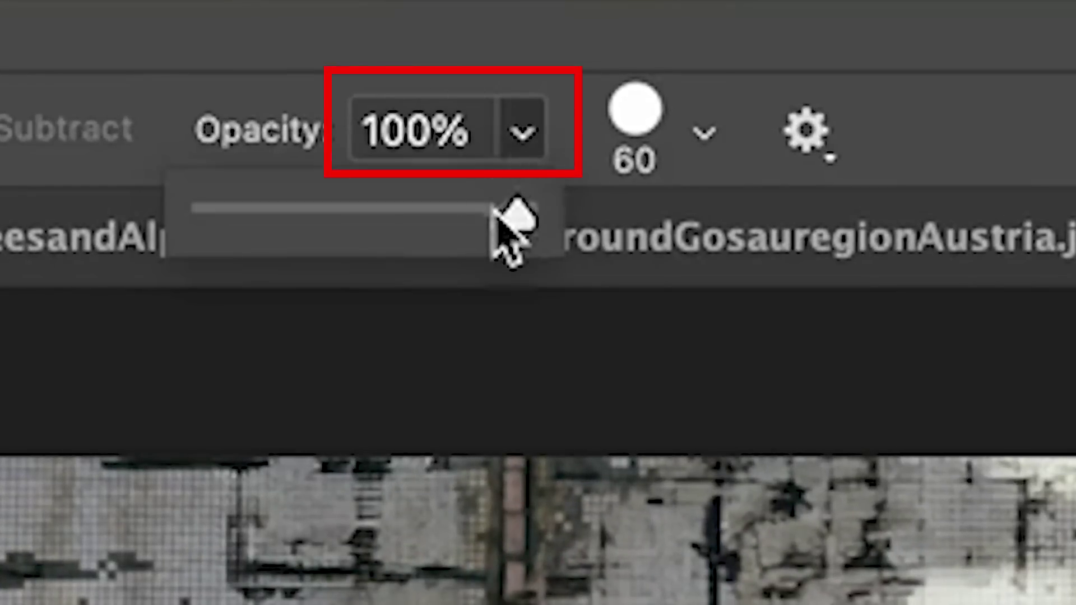
{"action": "left_click_drag", "start_coordinate": [504, 219], "coordinate": [278, 244]}
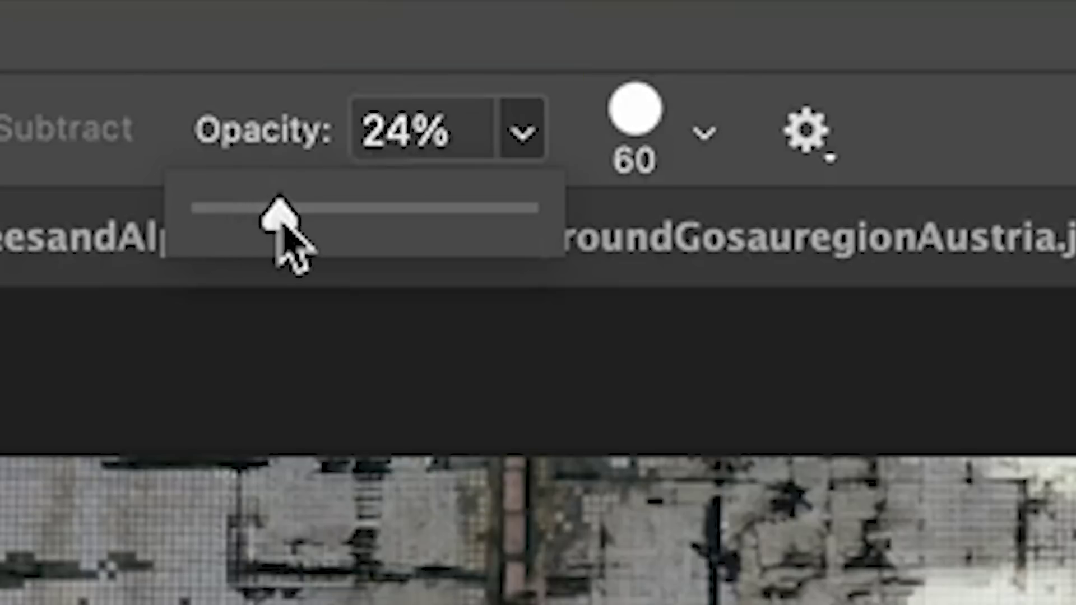
{"action": "left_click_drag", "start_coordinate": [269, 223], "coordinate": [273, 220]}
{"action": "left_click", "coordinate": [704, 134]}
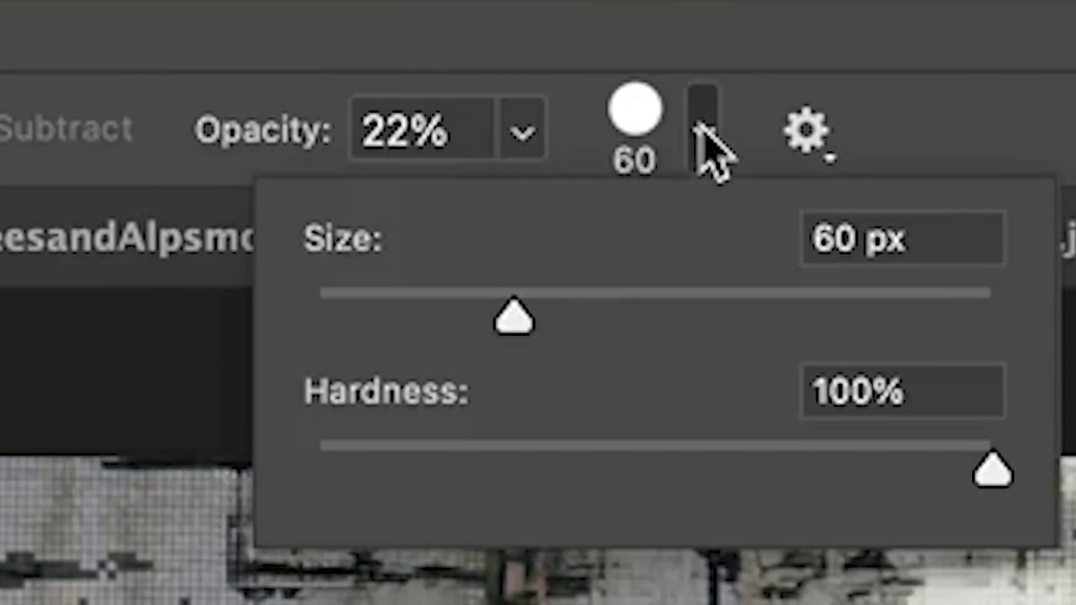
{"action": "left_click_drag", "start_coordinate": [987, 467], "coordinate": [312, 474]}
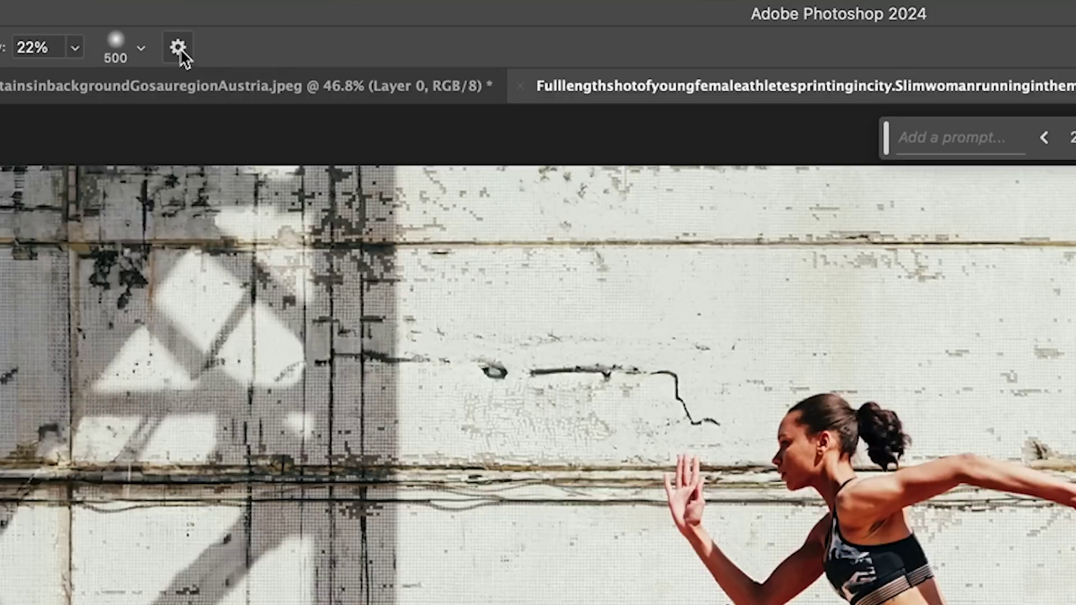
- Change the selection overlay colour from magenta to Green
{"action": "left_click", "coordinate": [179, 50]}
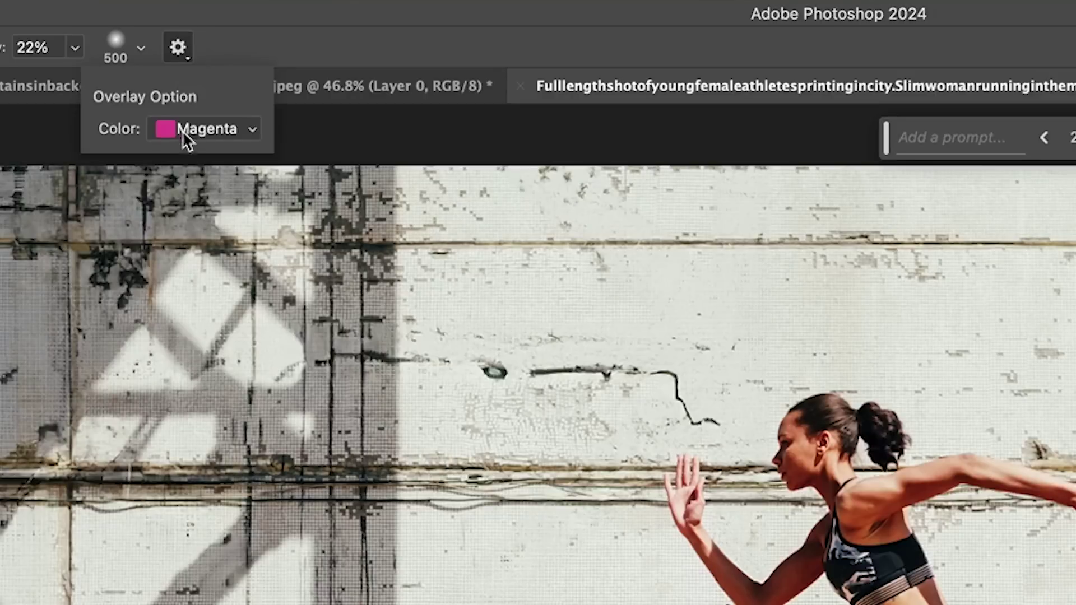
{"action": "left_click", "coordinate": [240, 131]}
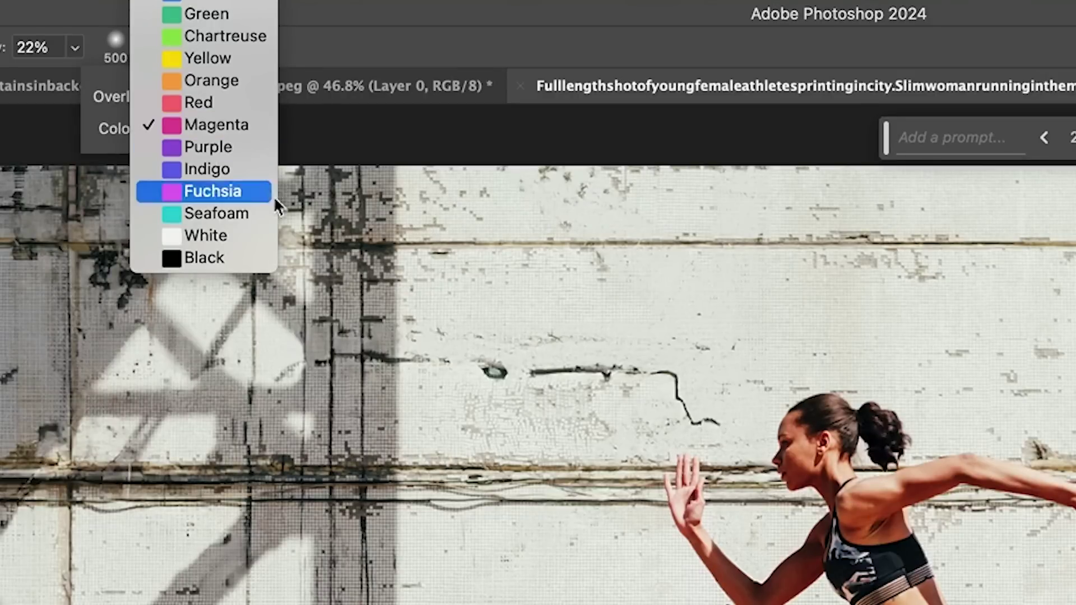
{"action": "left_click", "coordinate": [228, 14]}
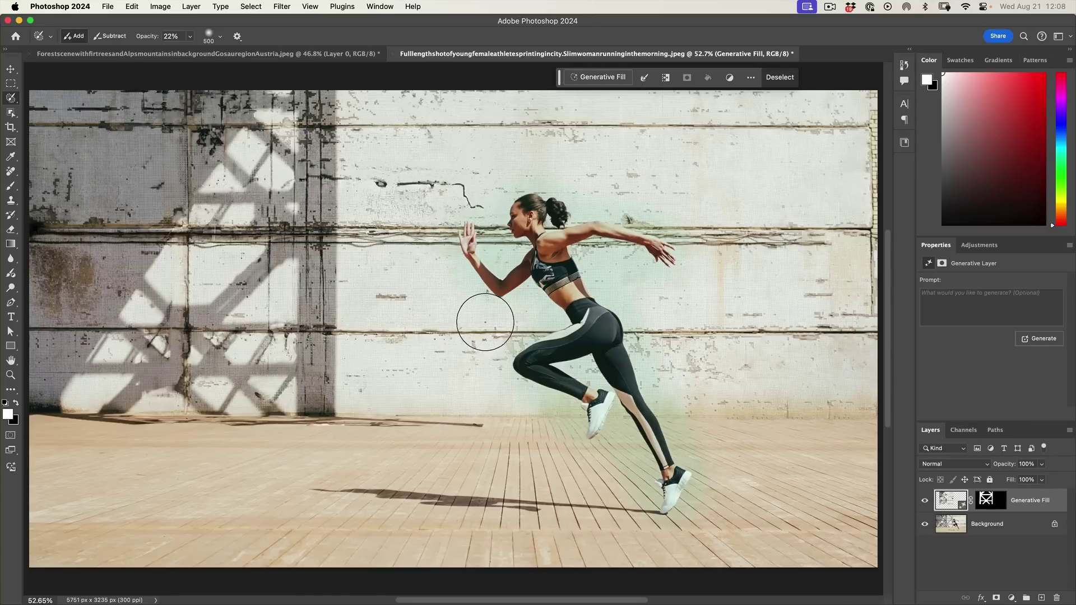
- Shrink the brush to 175 px, subtract along the runner's back, and open the Generative Fill prompt
{"action": "key", "text": "bracketleft"}
{"action": "key", "text": "bracketleft"}
{"action": "key", "text": "bracketleft"}
{"action": "key", "text": "bracketleft"}
{"action": "key", "text": "bracketleft"}
{"action": "key", "text": "bracketleft"}
{"action": "key", "text": "x"}
{"action": "left_click", "coordinate": [190, 35]}
{"action": "key", "text": "alt"}
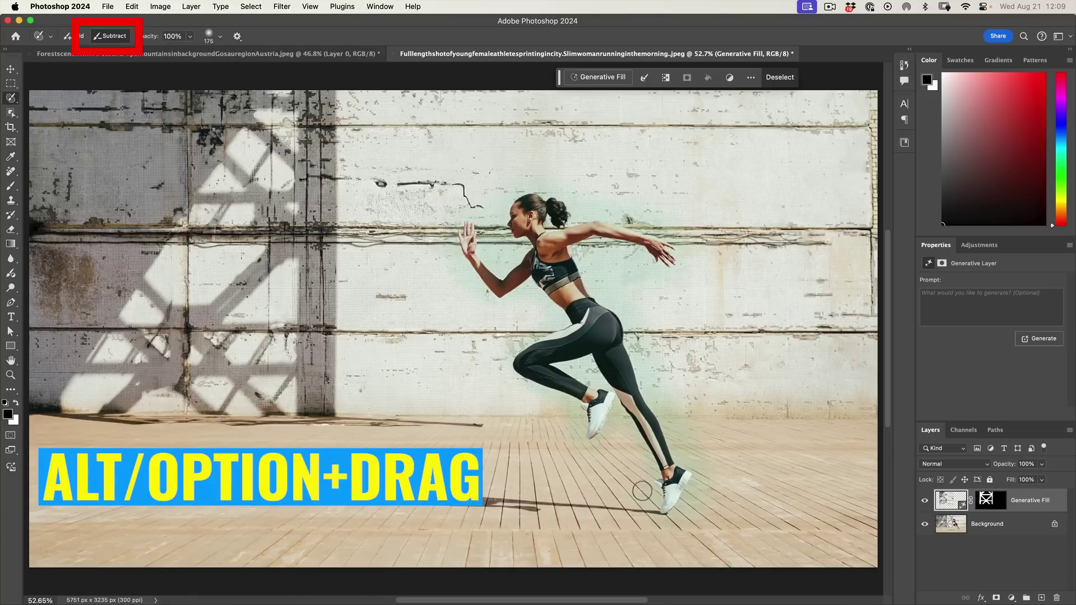
{"action": "left_click_drag", "start_coordinate": [594, 240], "coordinate": [610, 268]}
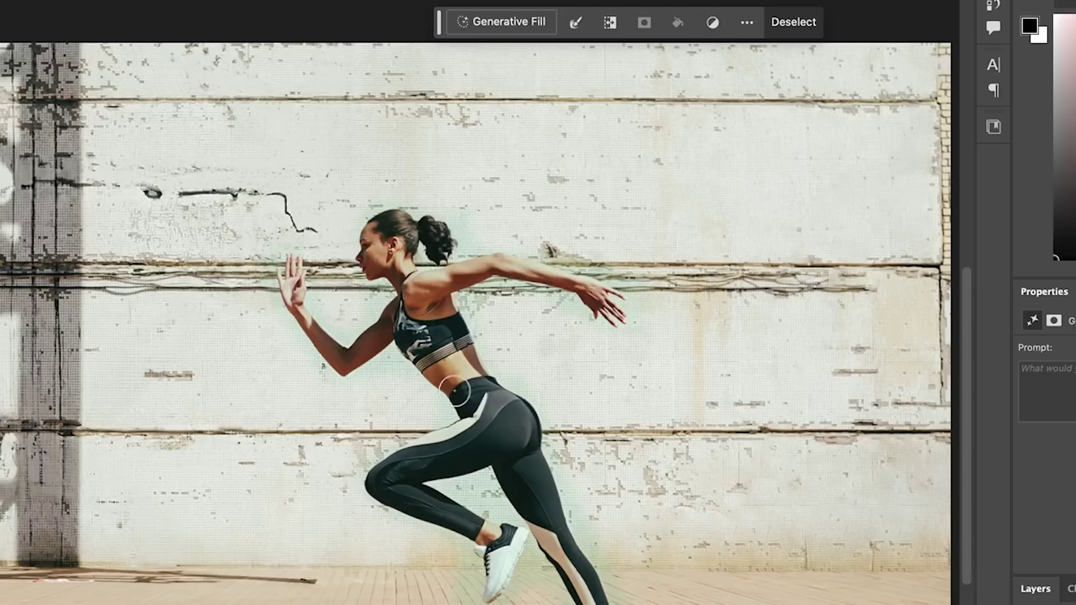
{"action": "left_click", "coordinate": [485, 21]}
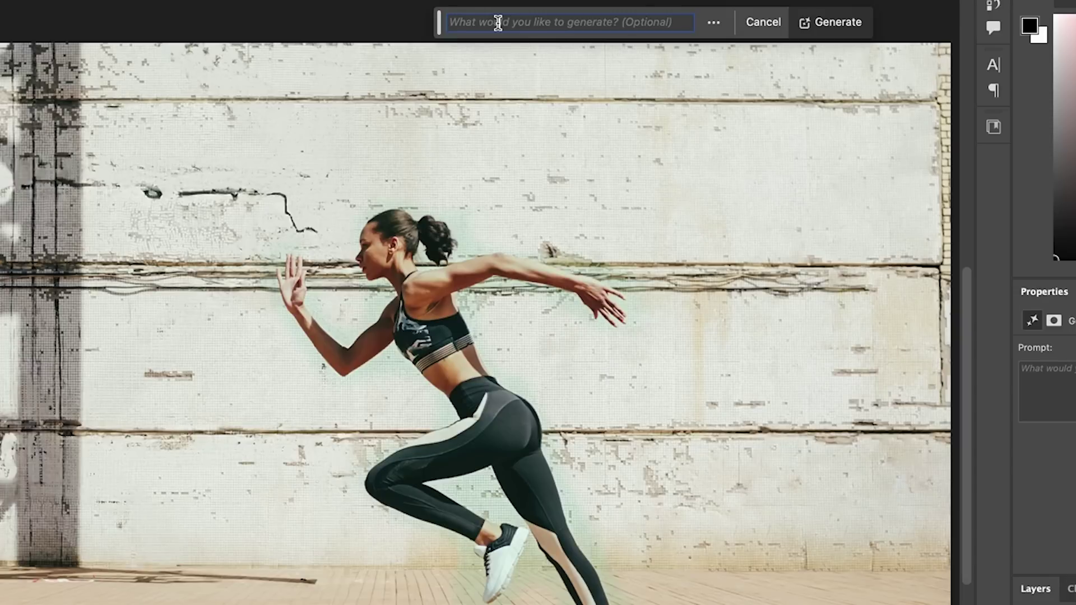
{"action": "type", "text": "oil p"}
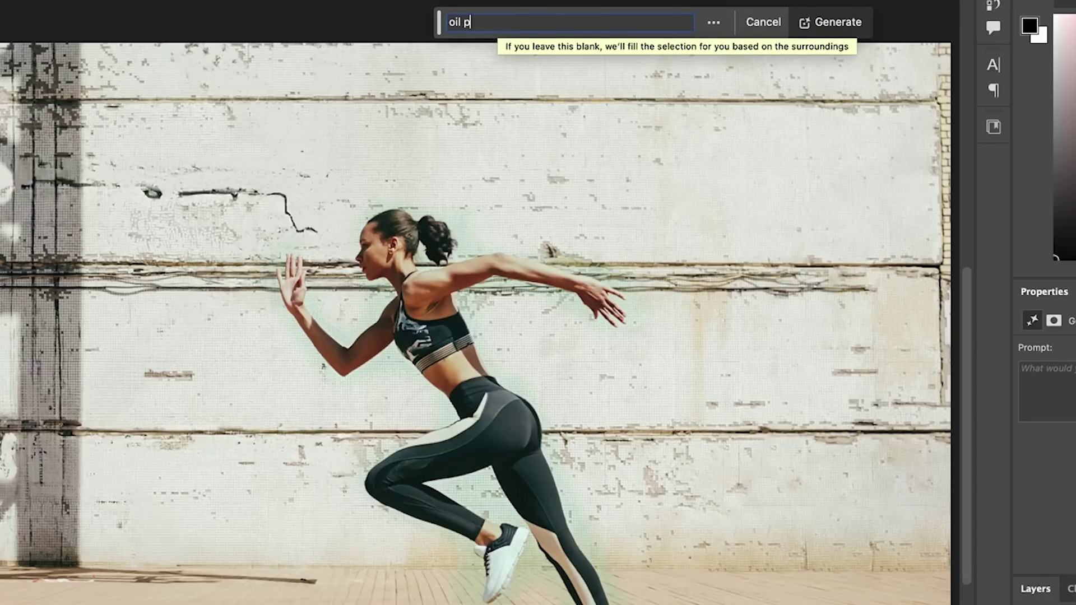
{"action": "type", "text": "ing"}
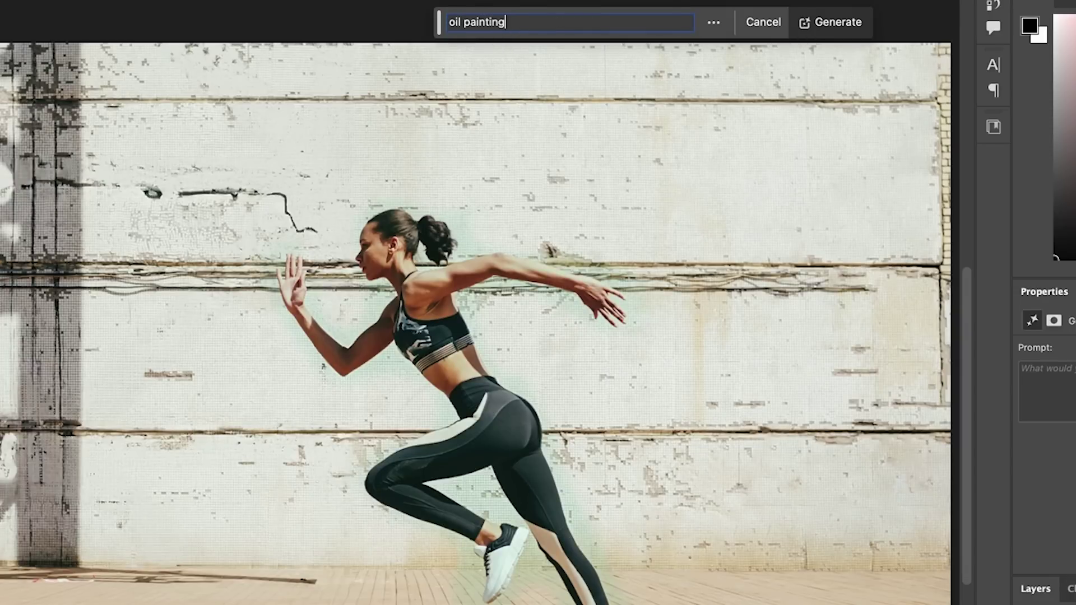
- Generate the 'oil painting' version of the runner and target the new layer's mask
{"action": "left_click", "coordinate": [849, 29]}
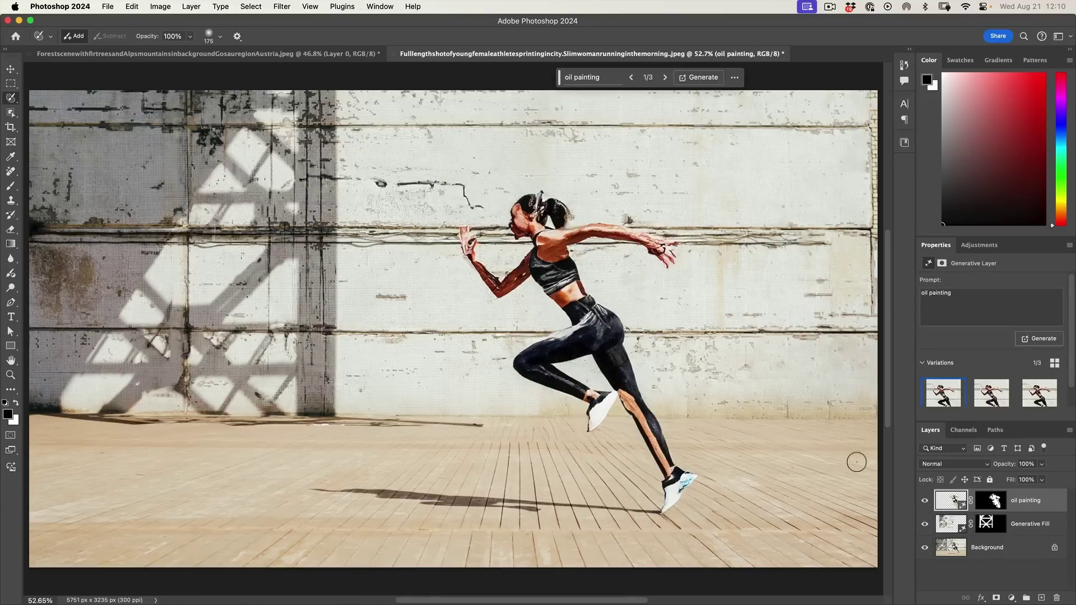
{"action": "left_click", "coordinate": [994, 501]}
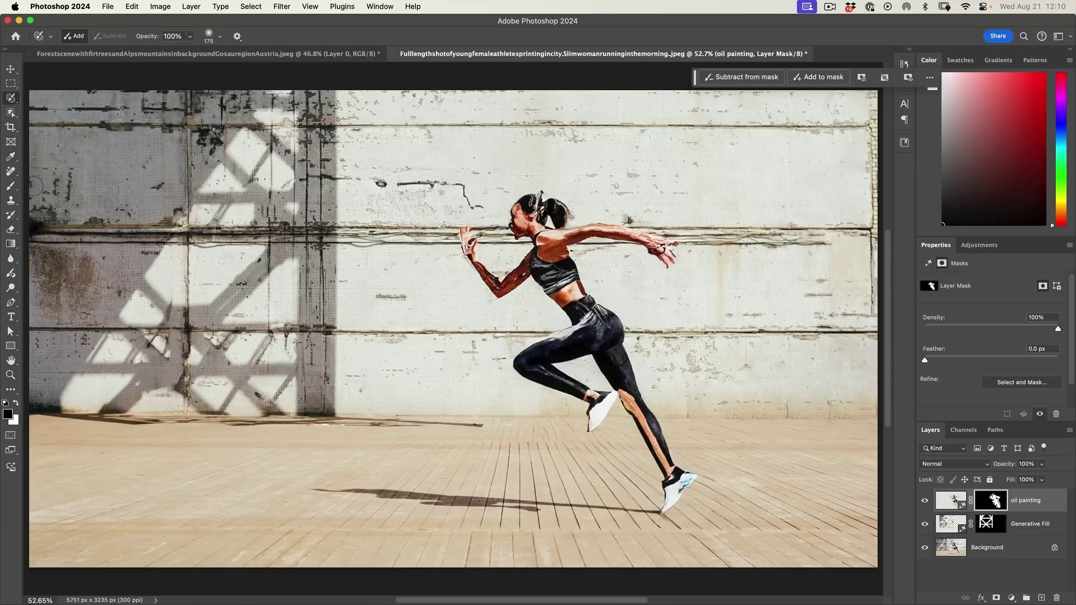
- Brush black to restore the runner's face and earring, and set the oil painting layer to 45% opacity
{"action": "left_click", "coordinate": [12, 185]}
{"action": "left_click", "coordinate": [37, 186]}
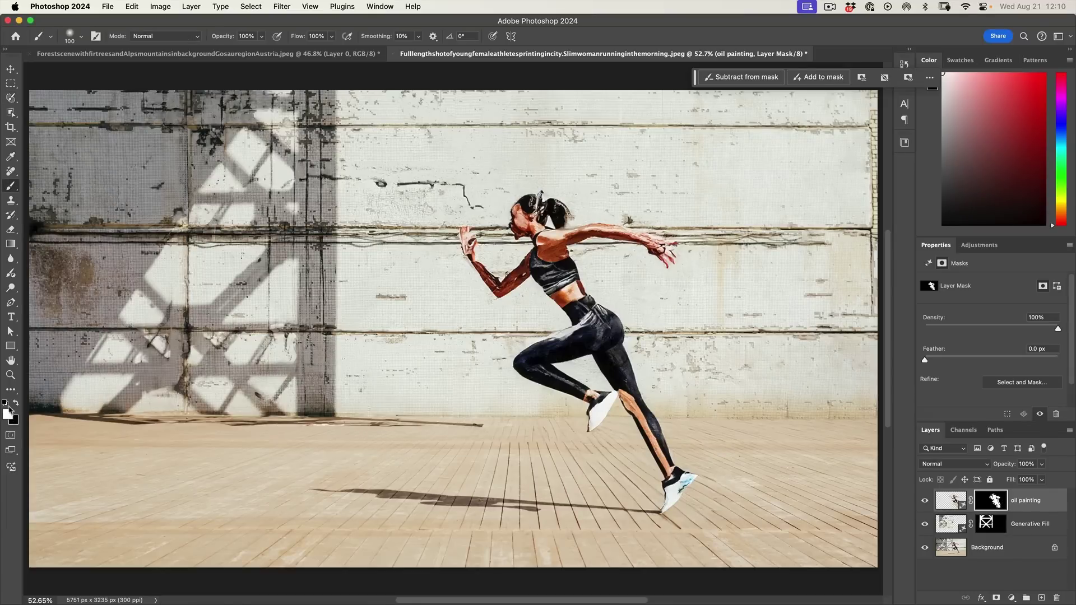
{"action": "left_click", "coordinate": [8, 404]}
{"action": "left_click_drag", "start_coordinate": [528, 217], "coordinate": [517, 218]}
{"action": "mouse_move", "coordinate": [519, 212]}
{"action": "left_mouse_down"}
{"action": "mouse_move", "coordinate": [526, 229]}
{"action": "mouse_move", "coordinate": [534, 203]}
{"action": "mouse_move", "coordinate": [530, 221]}
{"action": "left_mouse_up"}
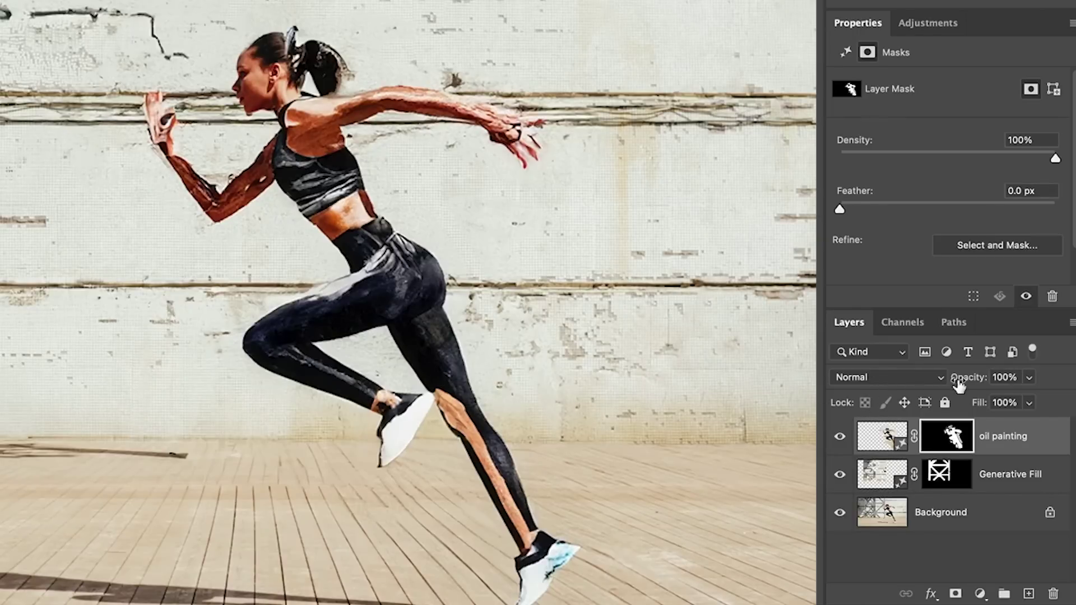
{"action": "mouse_move", "coordinate": [973, 388]}
{"action": "left_mouse_down"}
{"action": "mouse_move", "coordinate": [823, 384]}
{"action": "mouse_move", "coordinate": [891, 383]}
{"action": "mouse_move", "coordinate": [875, 384]}
{"action": "left_mouse_up"}
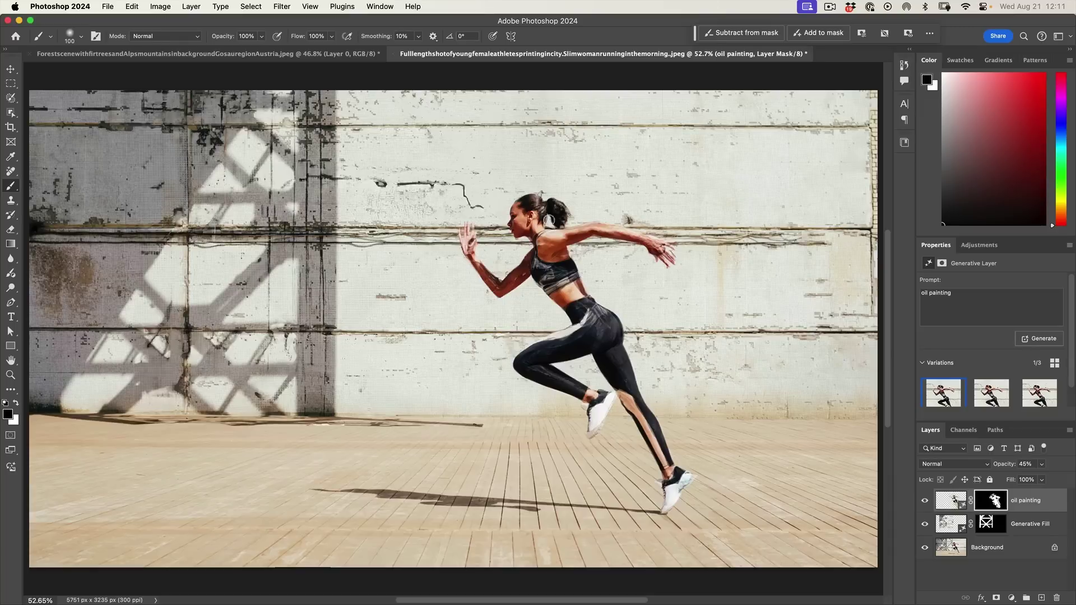
{"action": "left_click", "coordinate": [292, 53]}
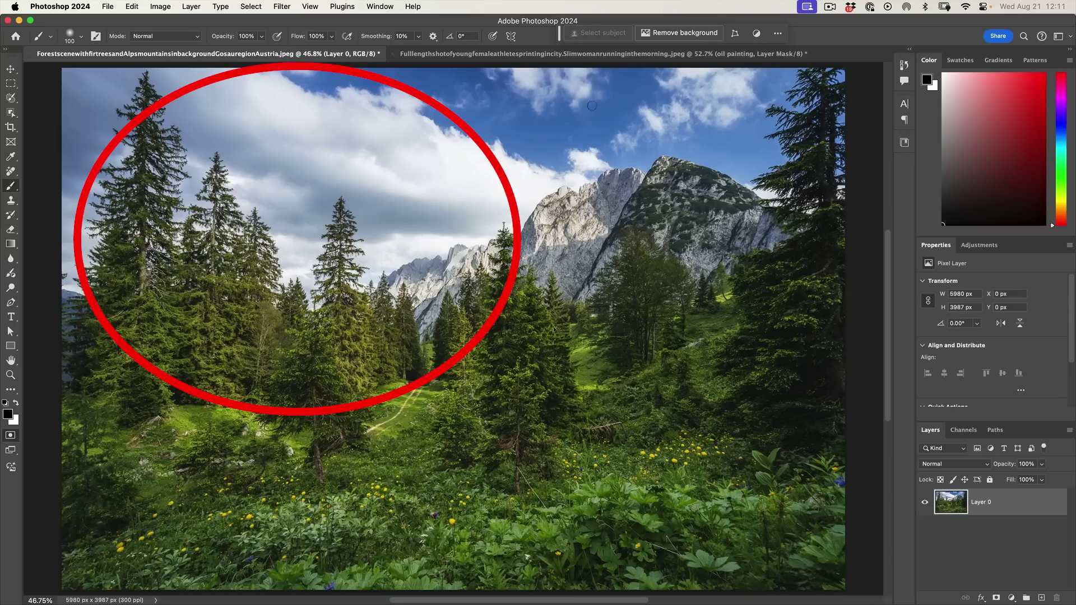
- On the runner photo, hide the oil painting and Generative Fill layers and select Background
{"action": "left_click", "coordinate": [566, 55]}
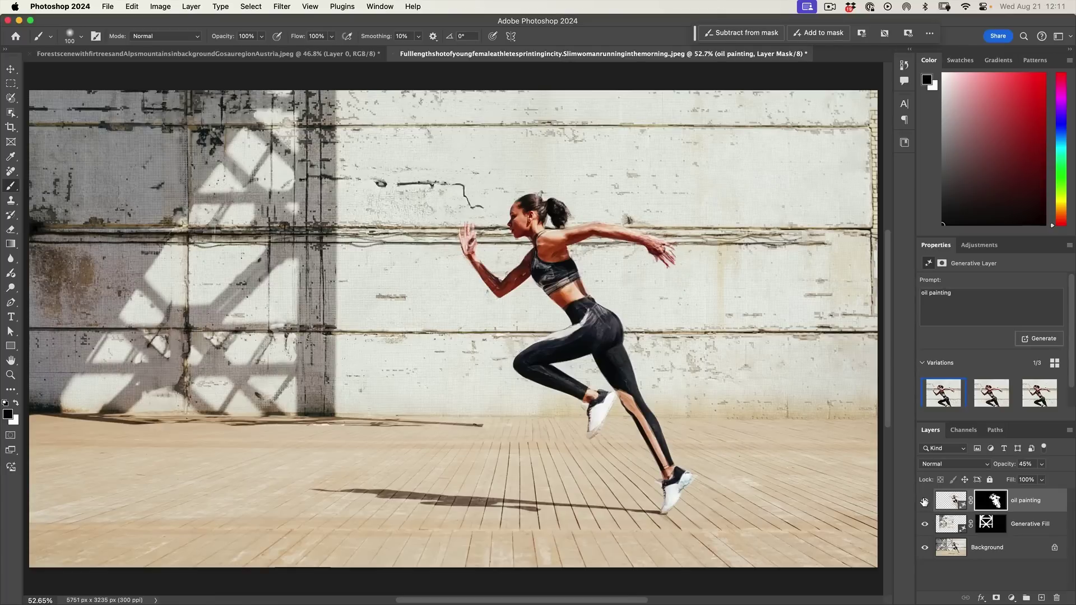
{"action": "left_click", "coordinate": [925, 501]}
{"action": "left_click", "coordinate": [925, 524]}
{"action": "left_click", "coordinate": [943, 547]}
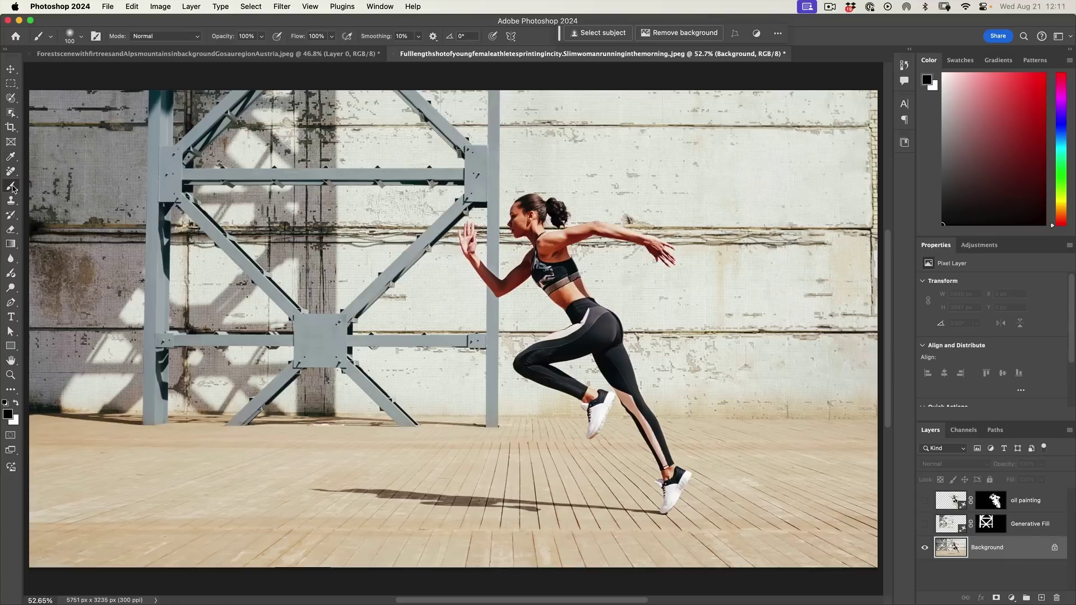
- Choose the Brush Tool from the tool group and set its preset hardness to 46%
{"action": "right_click", "coordinate": [12, 186]}
{"action": "left_click", "coordinate": [56, 185]}
{"action": "left_click", "coordinate": [82, 37]}
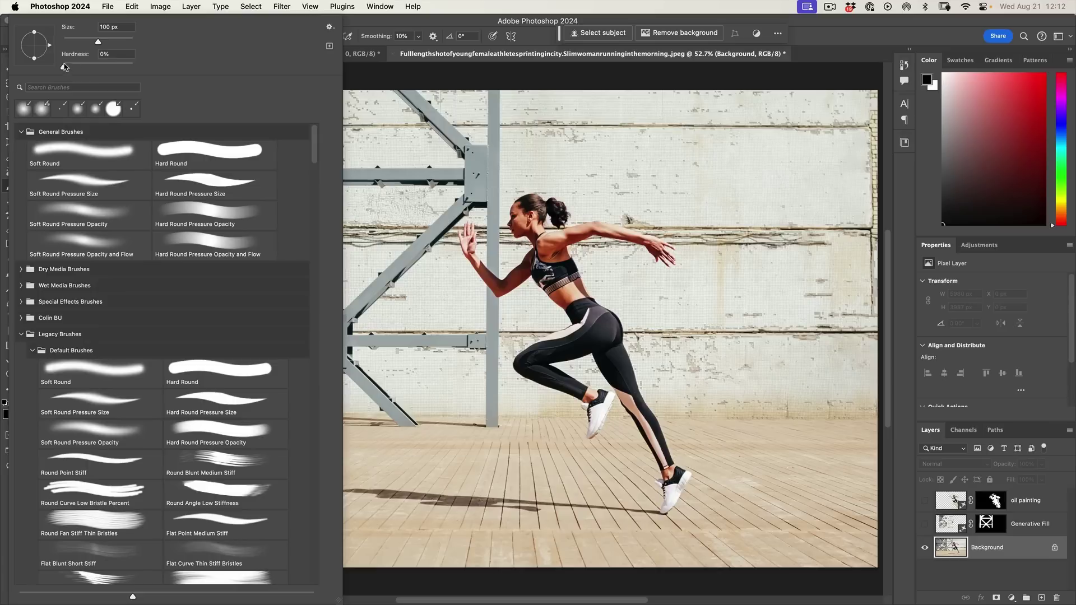
{"action": "left_click_drag", "start_coordinate": [64, 67], "coordinate": [96, 68]}
{"action": "left_click", "coordinate": [353, 25]}
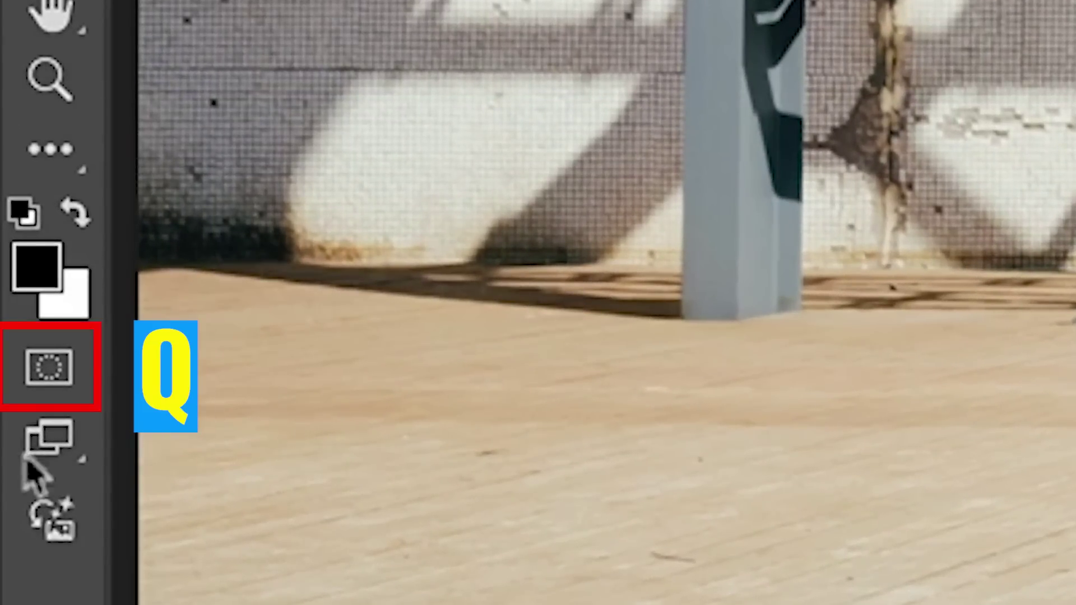
- Paint a thick Quick Mask across the steel frame and turn it into a selection
{"action": "key", "text": "q"}
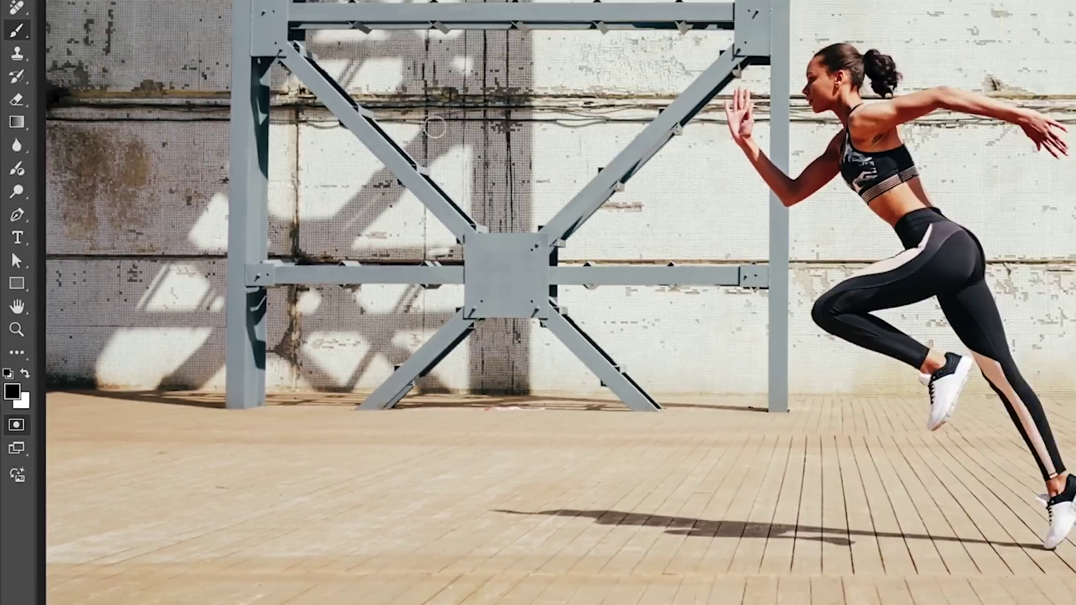
{"action": "mouse_move", "coordinate": [265, 271]}
{"action": "left_mouse_down"}
{"action": "mouse_move", "coordinate": [347, 247]}
{"action": "mouse_move", "coordinate": [418, 389]}
{"action": "left_mouse_up"}
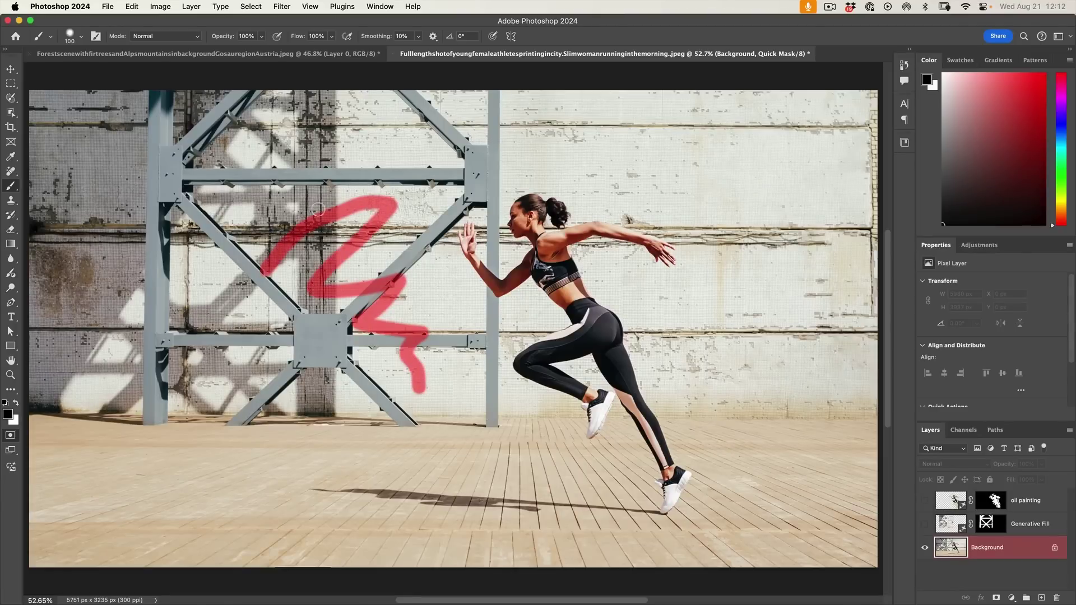
{"action": "left_click_drag", "start_coordinate": [375, 207], "coordinate": [330, 244]}
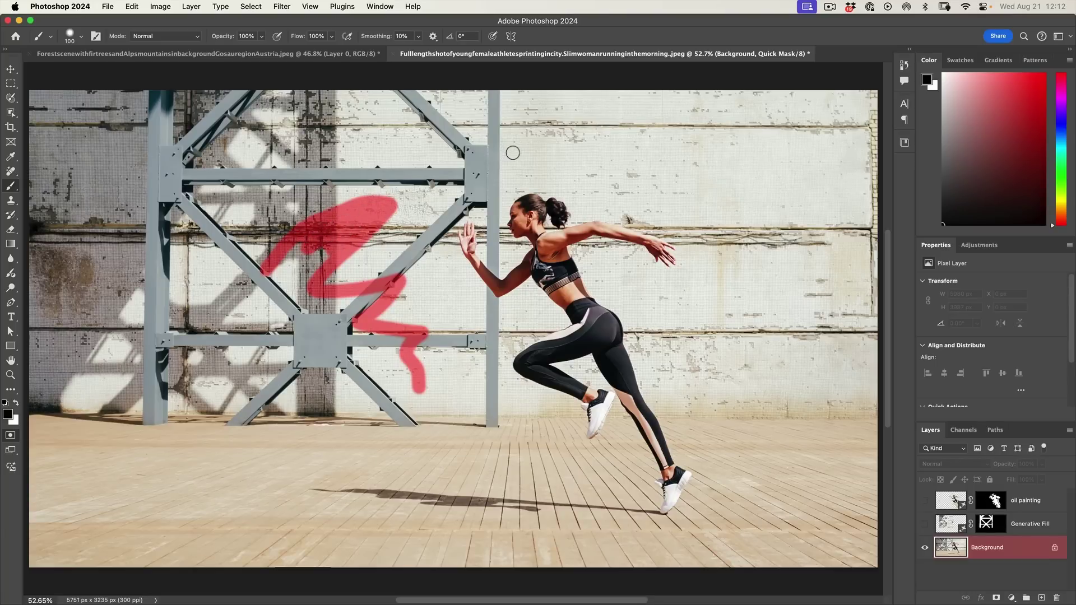
{"action": "key", "text": "q"}
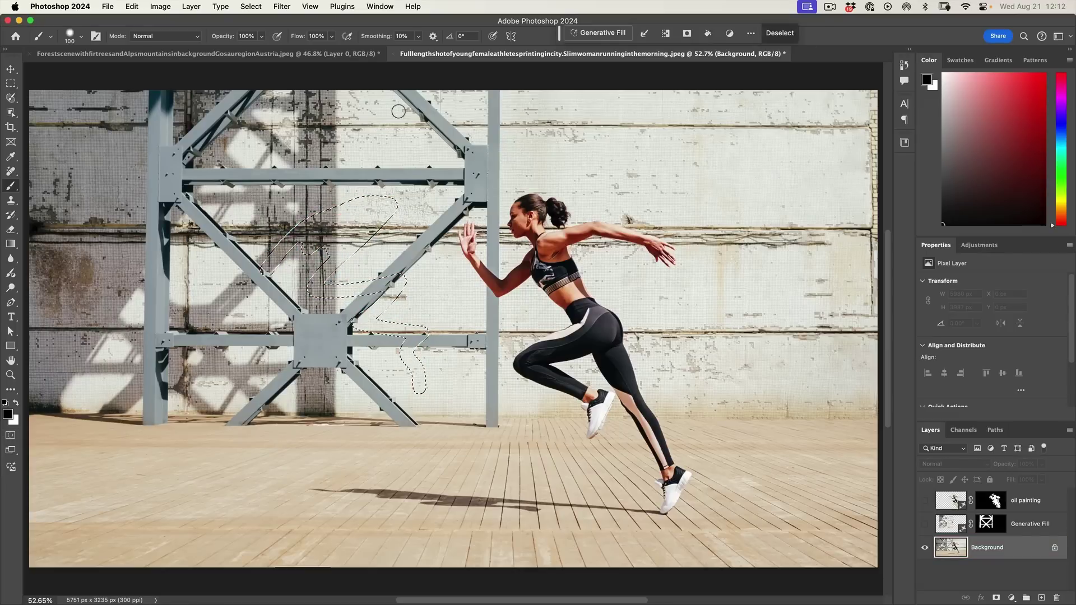
- Add a rectangular block at the top, then paint more red mask over the frame
{"action": "key", "text": "m"}
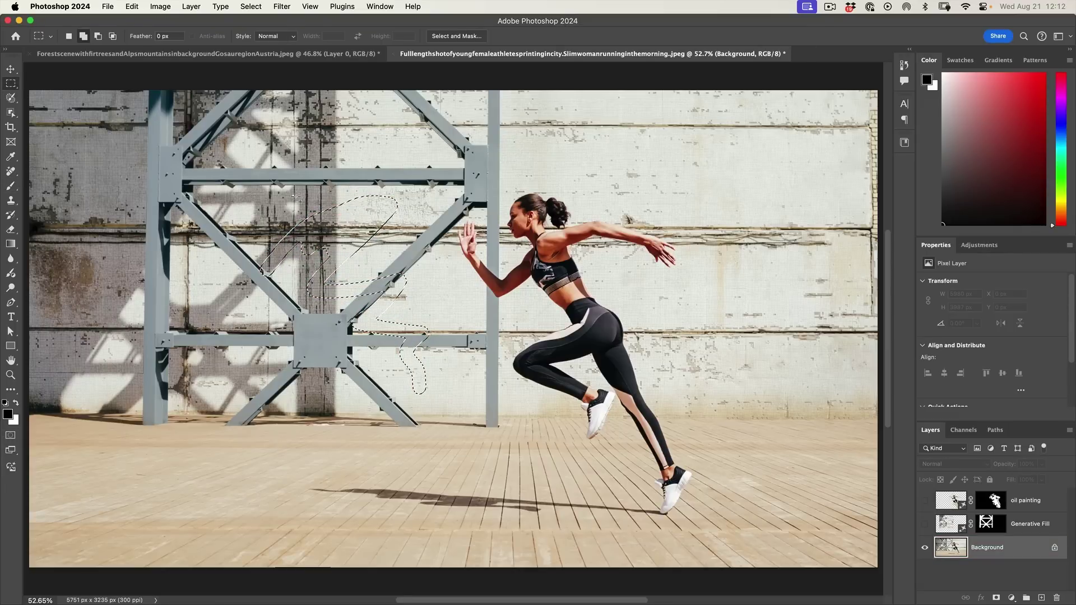
{"action": "left_click_drag", "start_coordinate": [316, 175], "coordinate": [397, 219]}
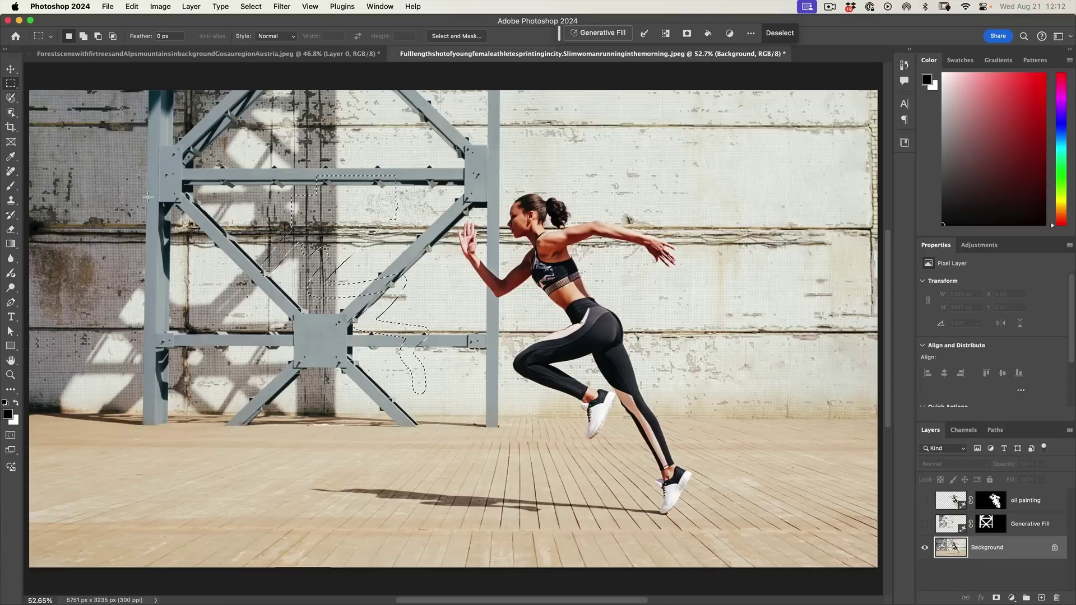
{"action": "key", "text": "q"}
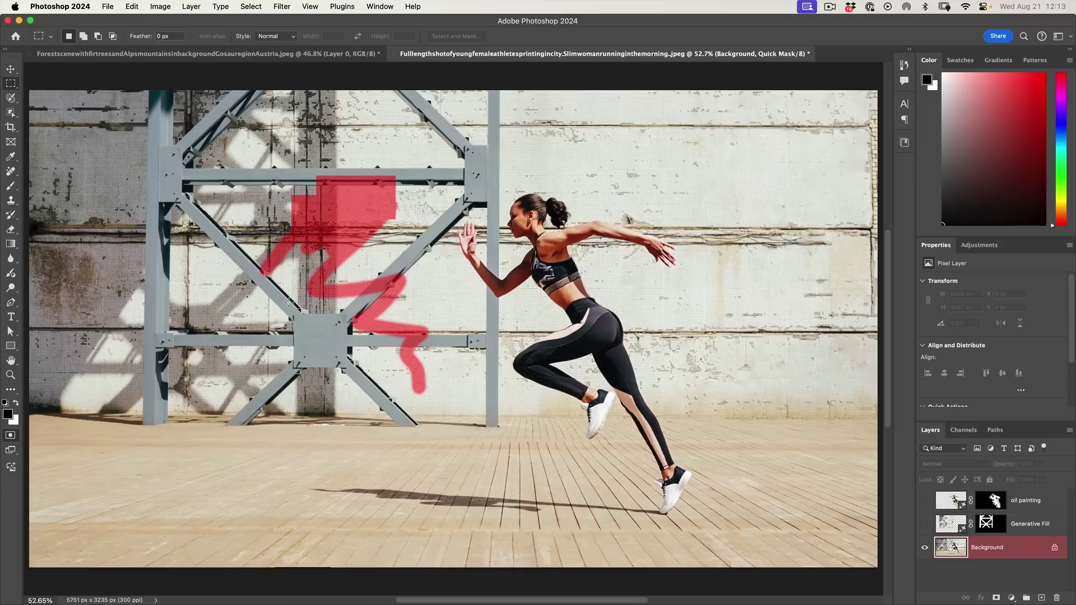
{"action": "key", "text": "b"}
{"action": "left_click_drag", "start_coordinate": [278, 196], "coordinate": [360, 162]}
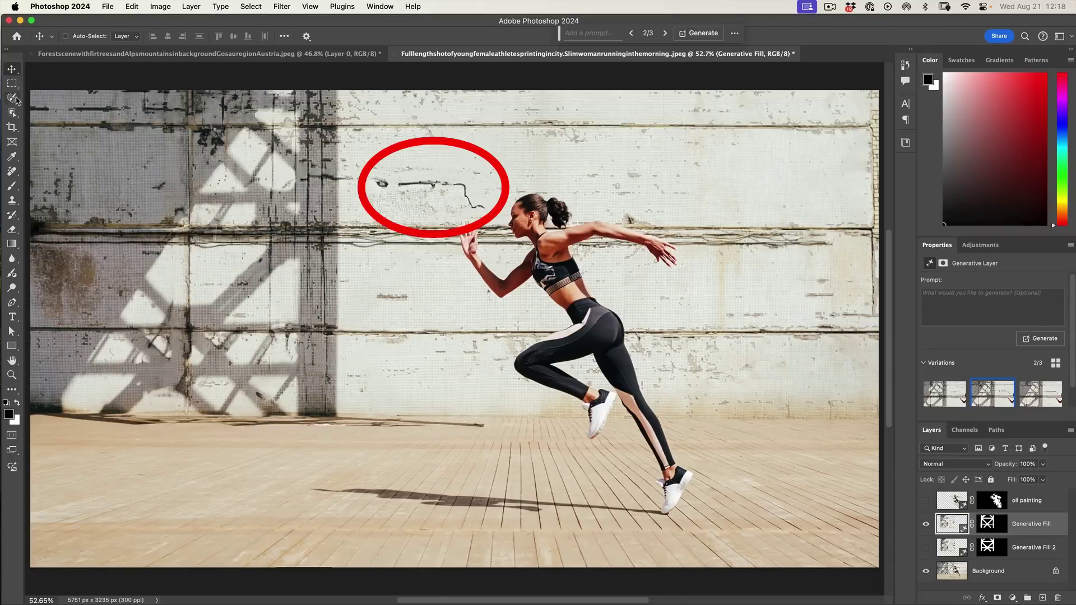
- Switch to the Quick Selection tool and swap the foreground and background colours
{"action": "key", "text": "w"}
{"action": "key", "text": "x"}
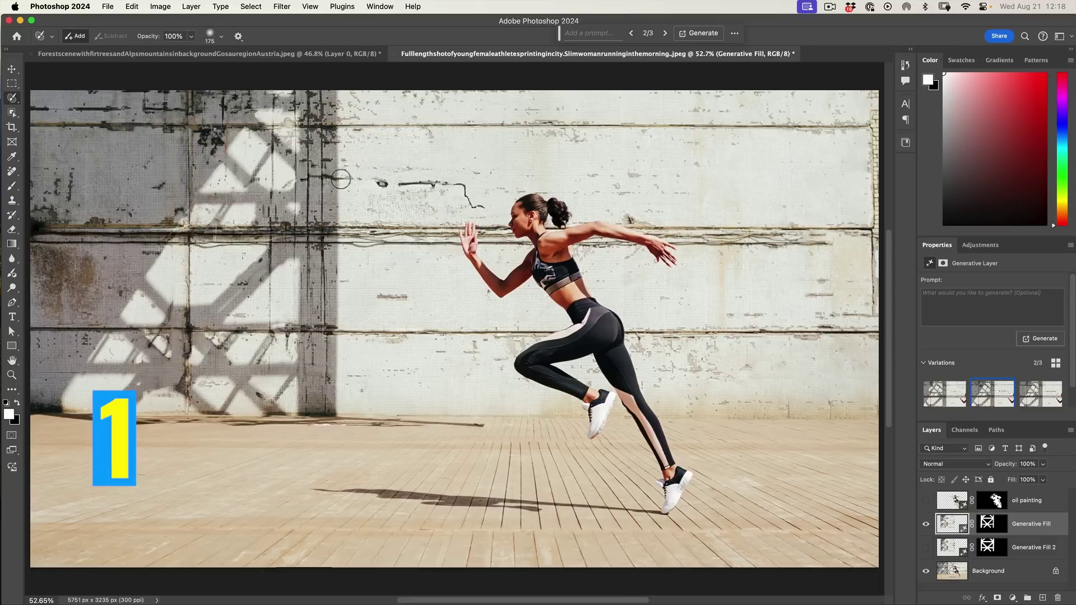
- Generate a fill over the quick-selected wall crack, then hide Generative Fill 3 and add Layer 1
{"action": "left_click_drag", "start_coordinate": [352, 178], "coordinate": [477, 202]}
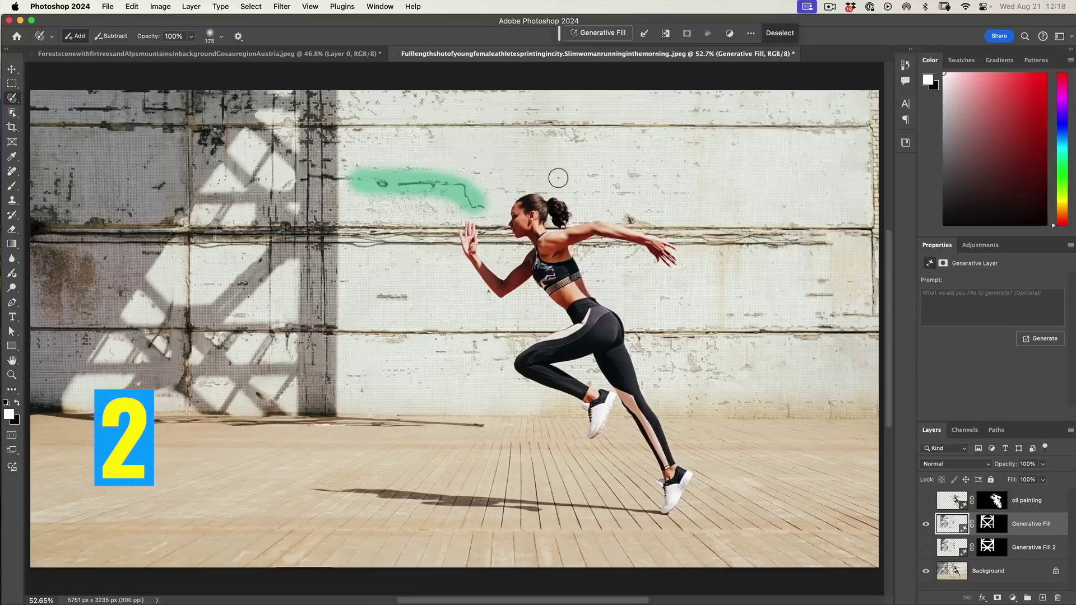
{"action": "left_click", "coordinate": [602, 33]}
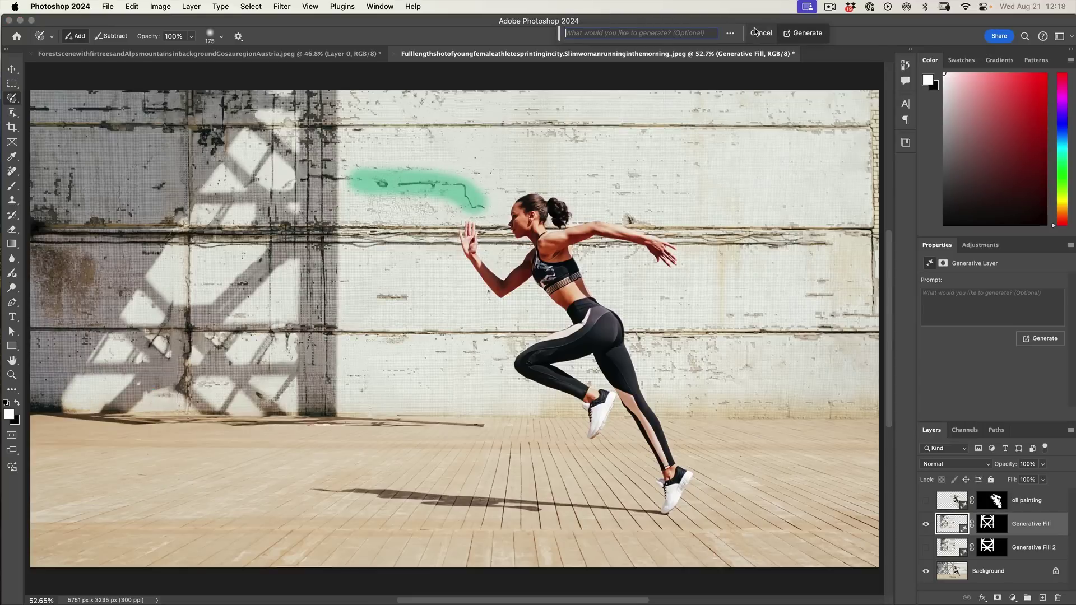
{"action": "left_click", "coordinate": [816, 33]}
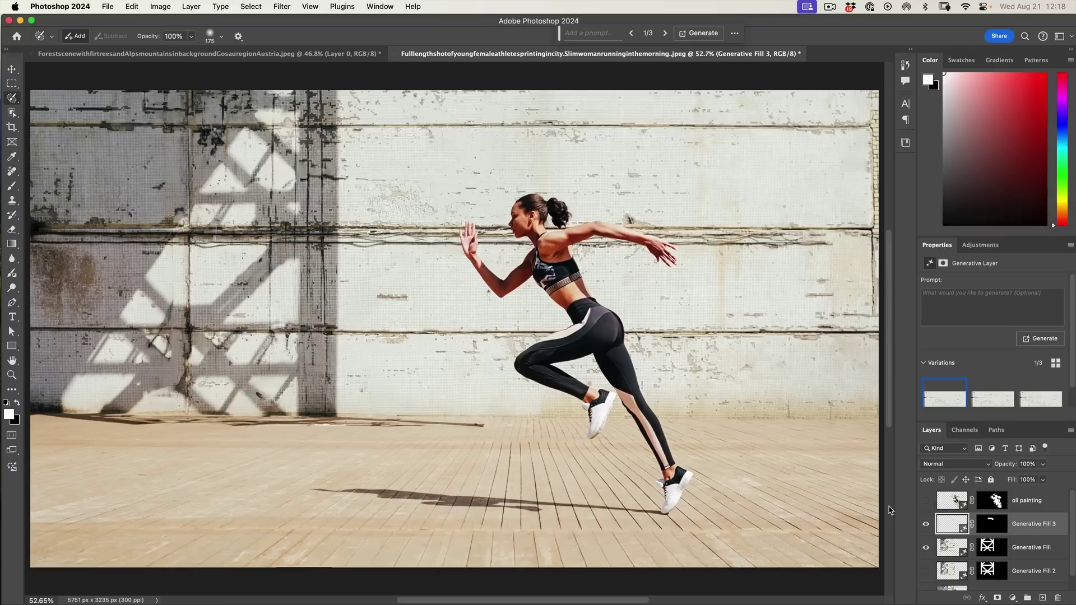
{"action": "left_click", "coordinate": [926, 526]}
{"action": "left_click", "coordinate": [948, 547]}
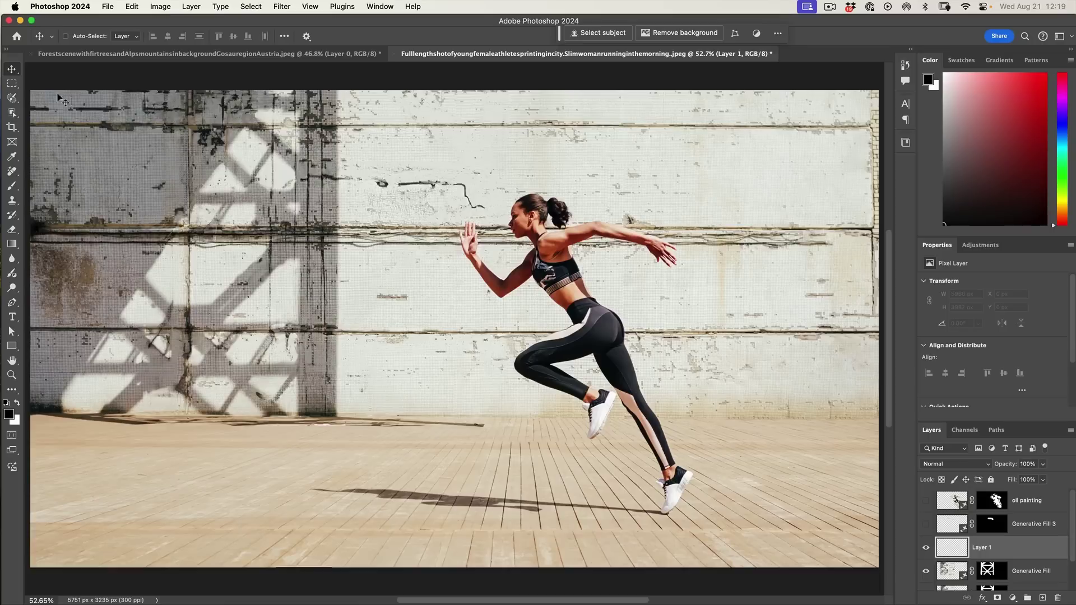
- Choose the standard Brush Tool and enter Quick Mask with black as the painting colour
{"action": "left_click", "coordinate": [12, 186]}
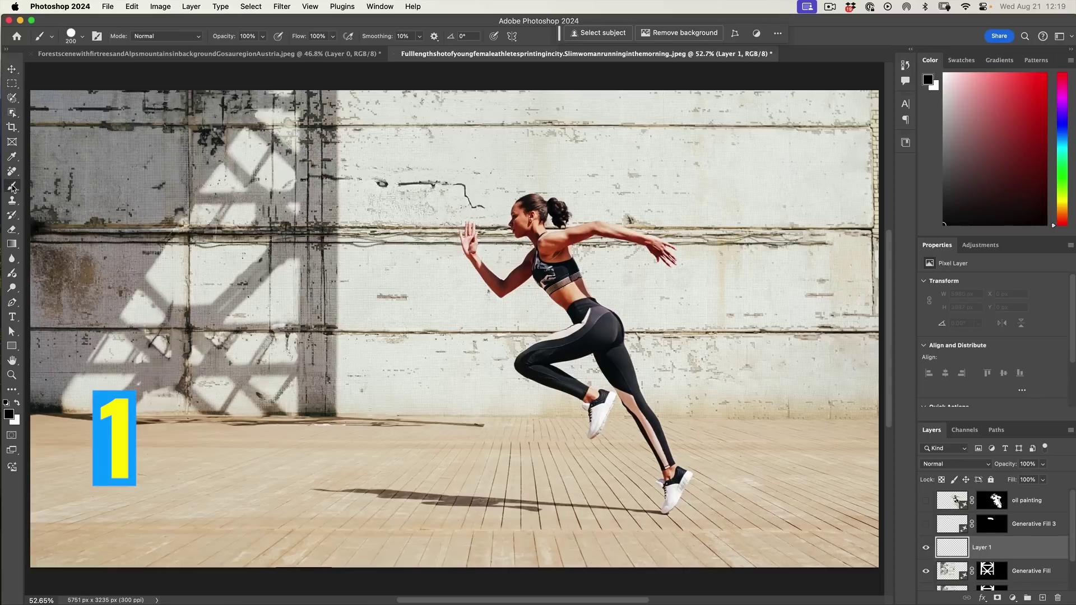
{"action": "right_click", "coordinate": [12, 185]}
{"action": "left_click", "coordinate": [50, 185]}
{"action": "key", "text": "q"}
{"action": "key", "text": "x"}
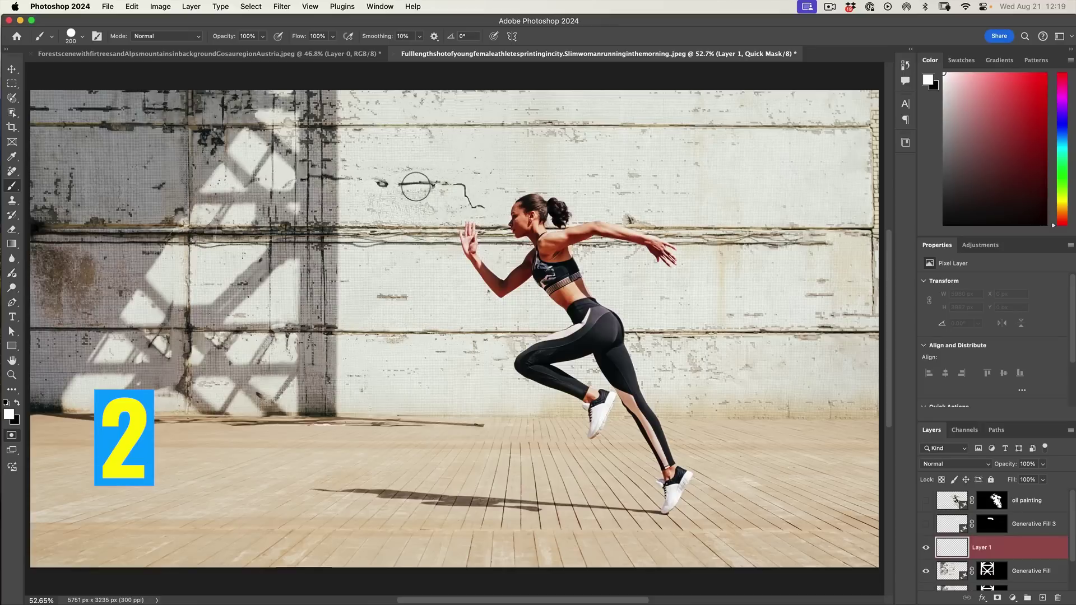
{"action": "key", "text": "x"}
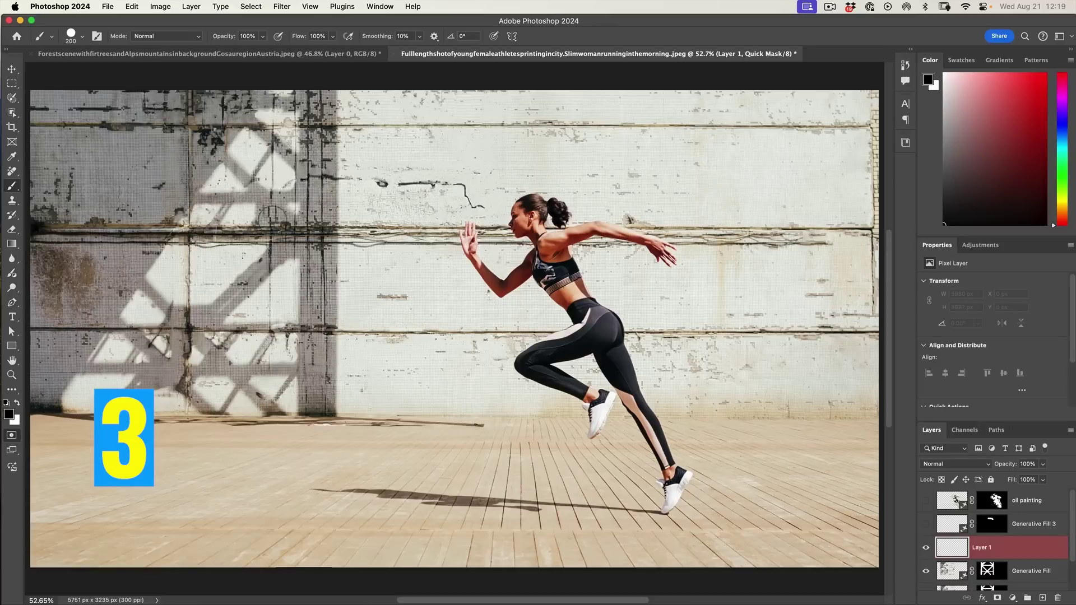
- Mask the upper-wall crack and generate a fill over it, creating Generative Fill 4
{"action": "left_click_drag", "start_coordinate": [378, 190], "coordinate": [481, 203]}
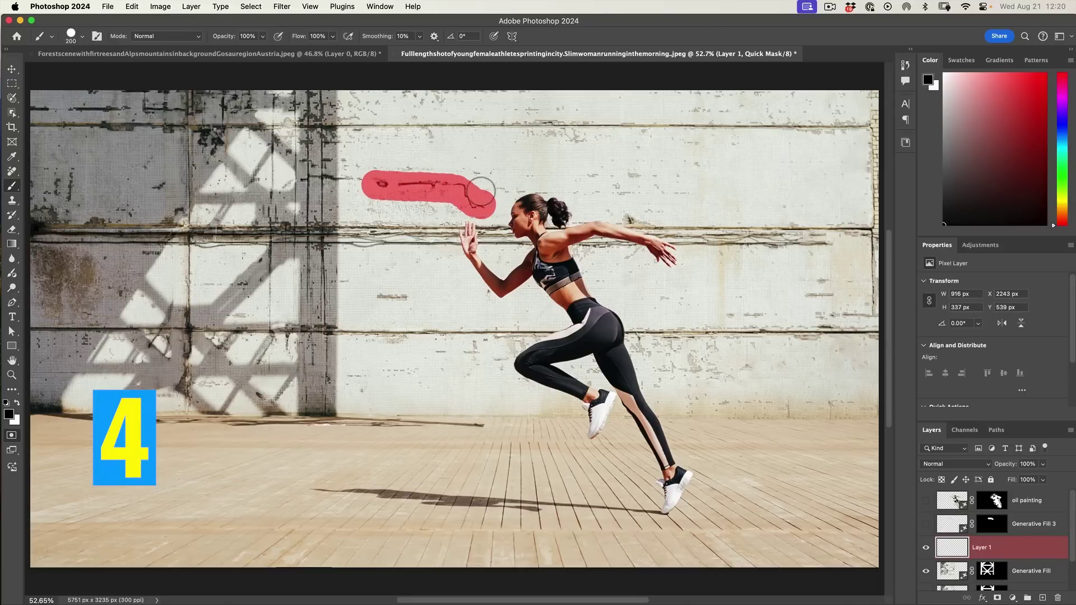
{"action": "key", "text": "q"}
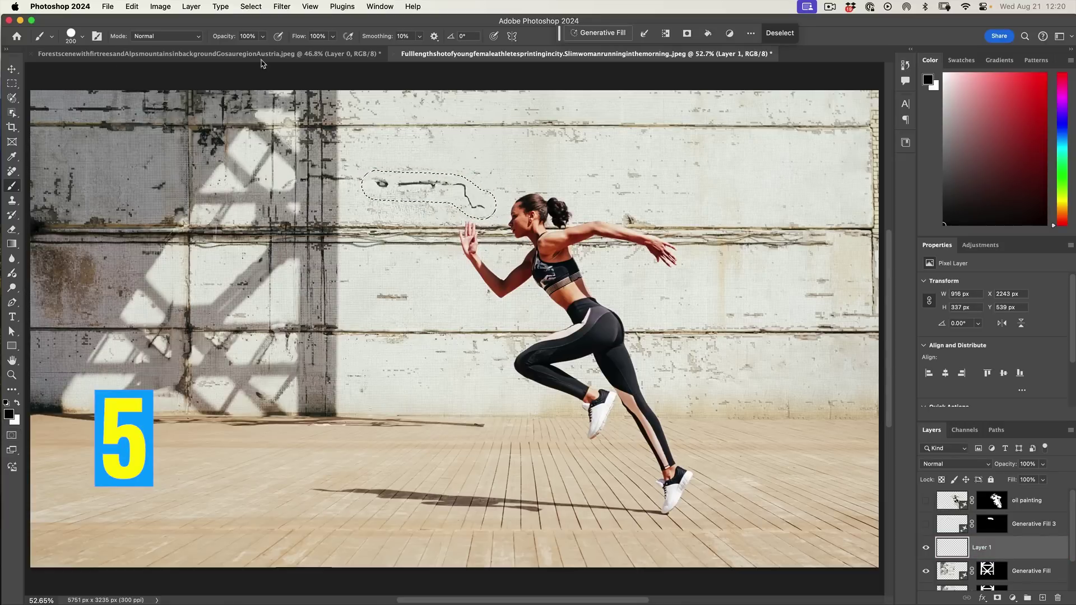
{"action": "left_click", "coordinate": [606, 35]}
{"action": "left_click", "coordinate": [799, 34]}
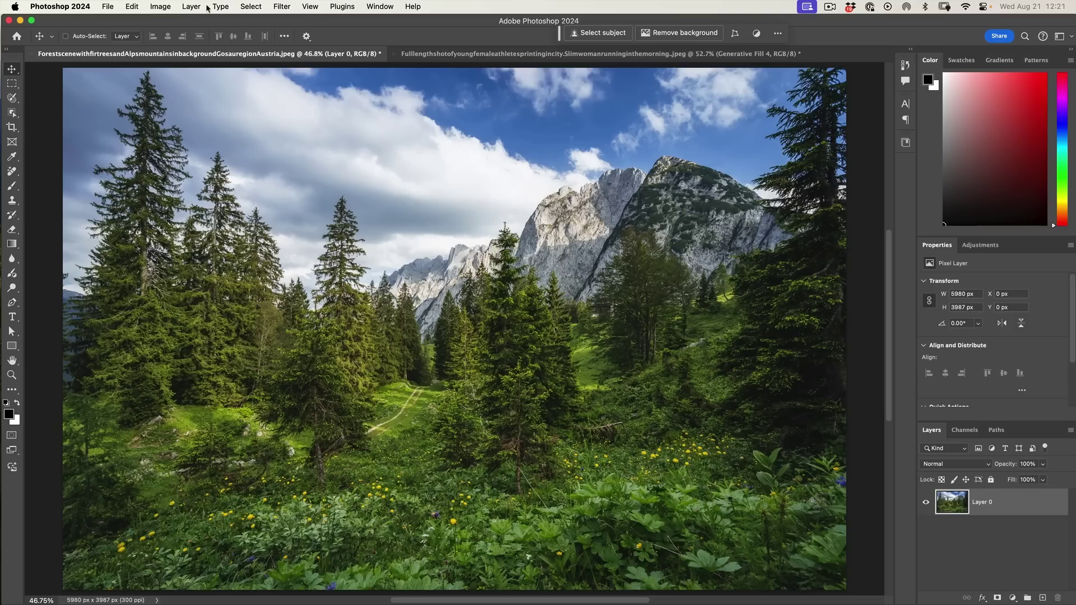
- Open Select > Color Range and sample the blue sky and darker clouds
{"action": "left_click", "coordinate": [253, 6]}
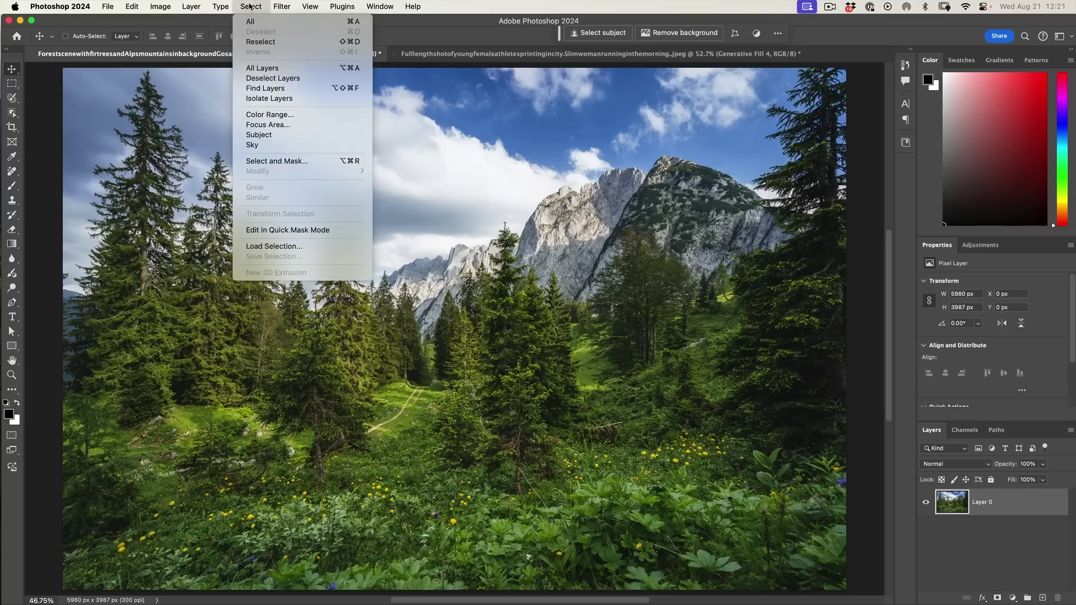
{"action": "left_click", "coordinate": [272, 114]}
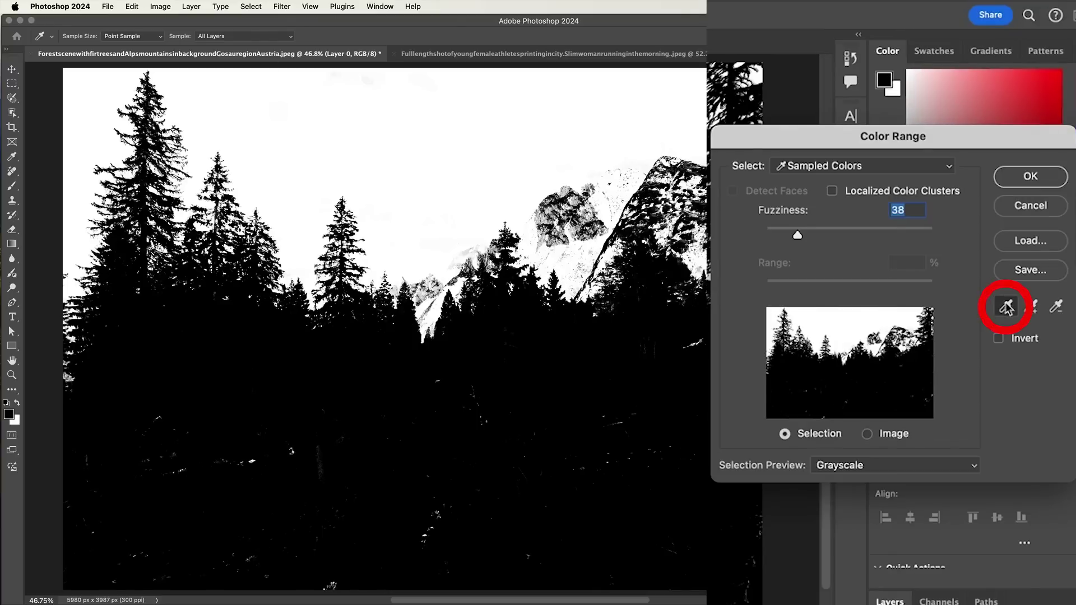
{"action": "left_click", "coordinate": [1006, 307]}
{"action": "left_click", "coordinate": [272, 128]}
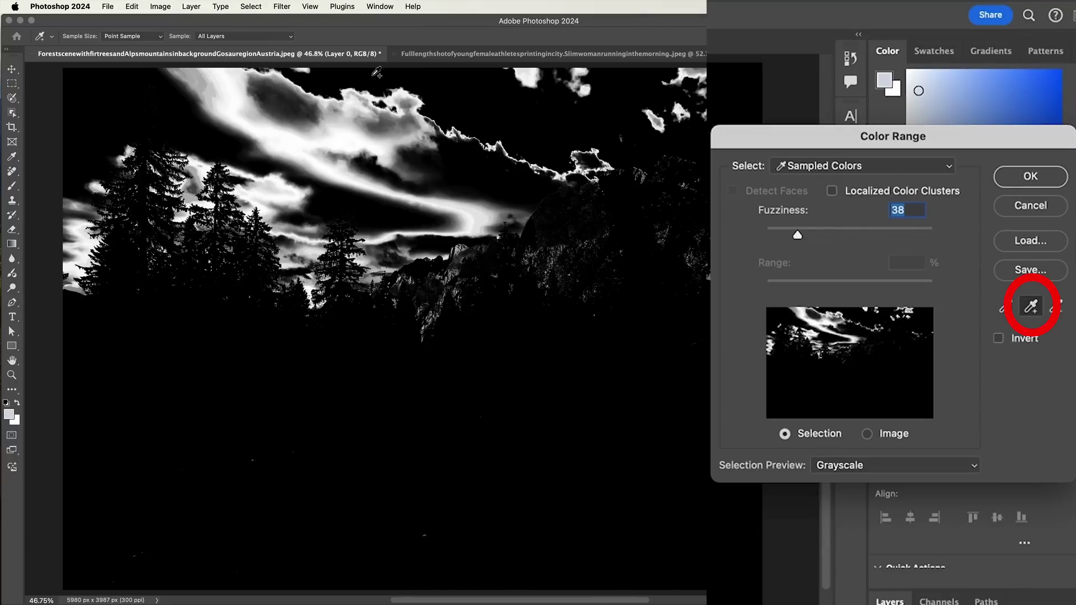
{"action": "left_click", "coordinate": [505, 141]}
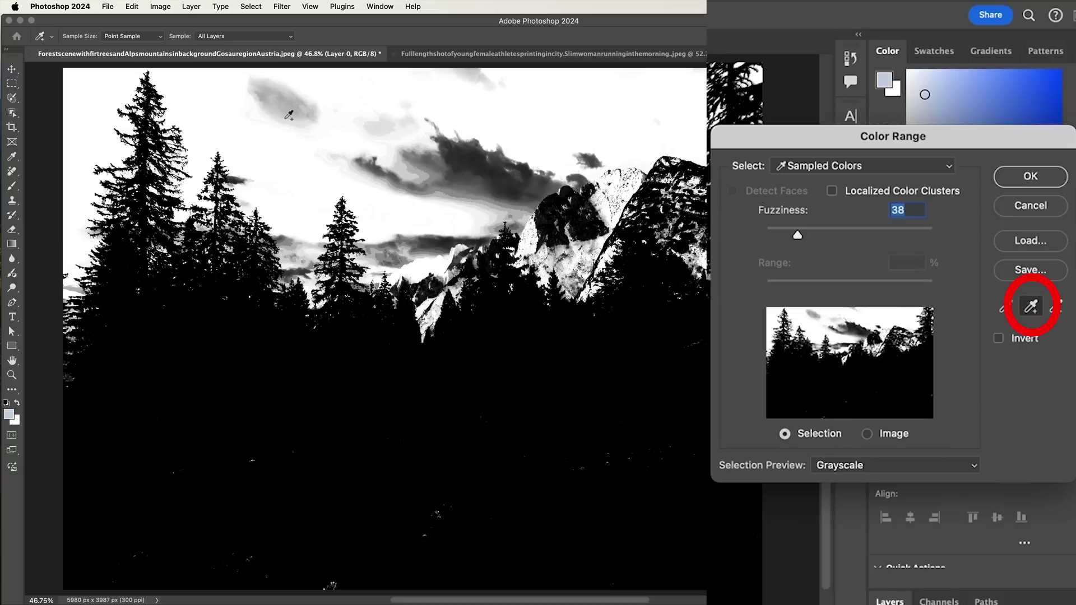
{"action": "left_click", "coordinate": [499, 137]}
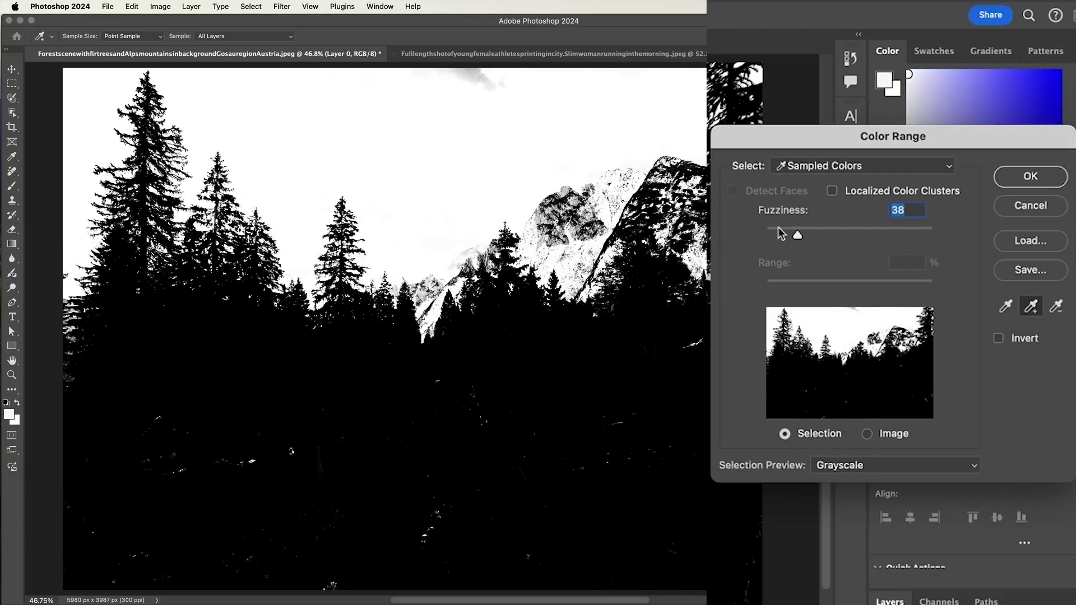
- Fine-tune Fuzziness to tighten the sky mask while keeping cloud, and accept the selection
{"action": "left_click_drag", "start_coordinate": [793, 235], "coordinate": [776, 235]}
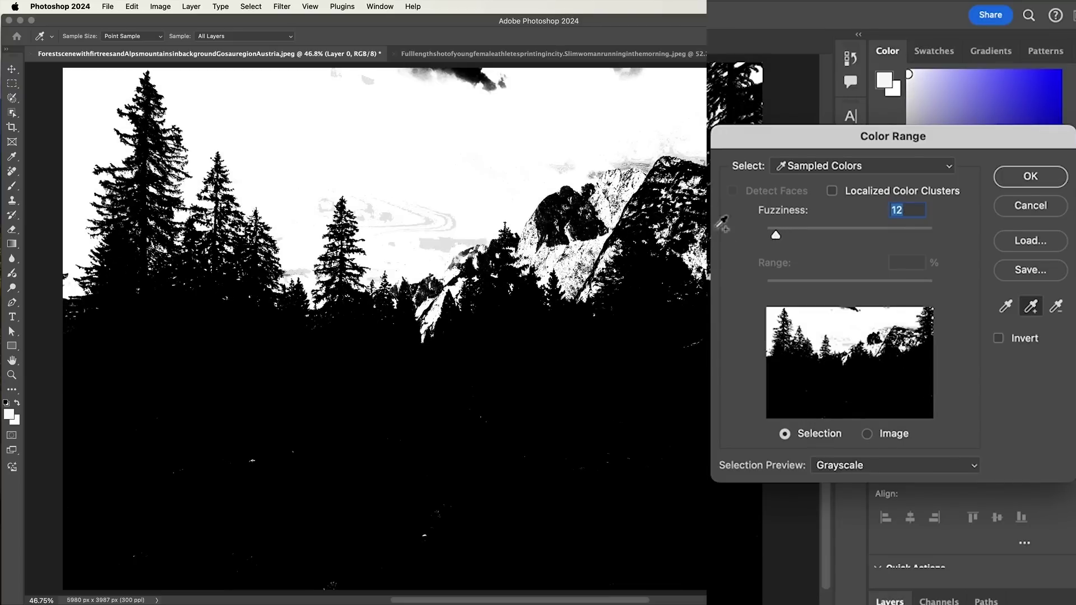
{"action": "left_click_drag", "start_coordinate": [775, 235], "coordinate": [782, 233]}
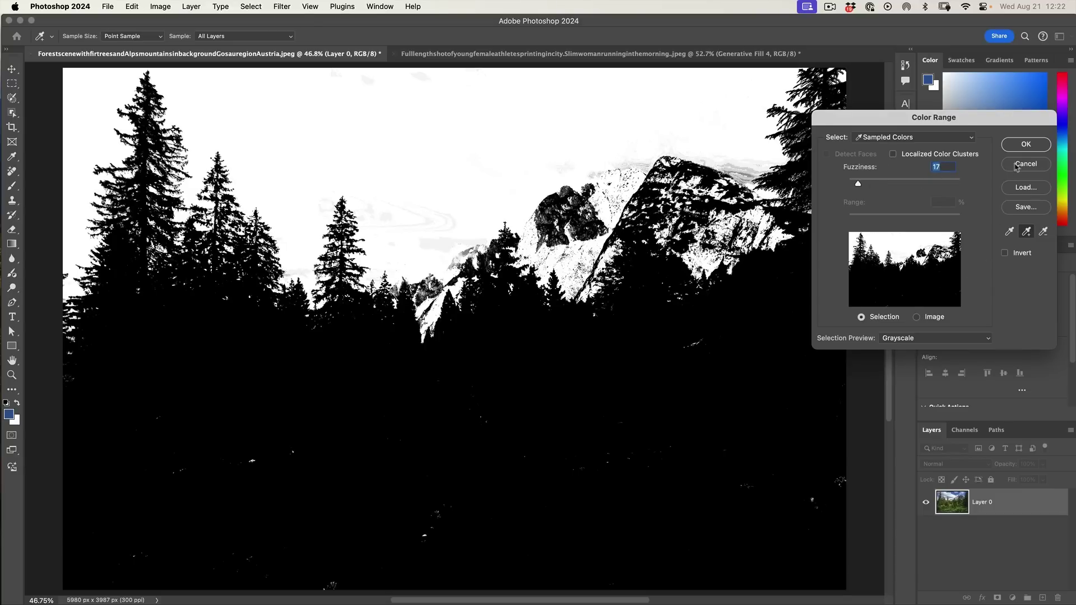
{"action": "left_click", "coordinate": [1027, 144]}
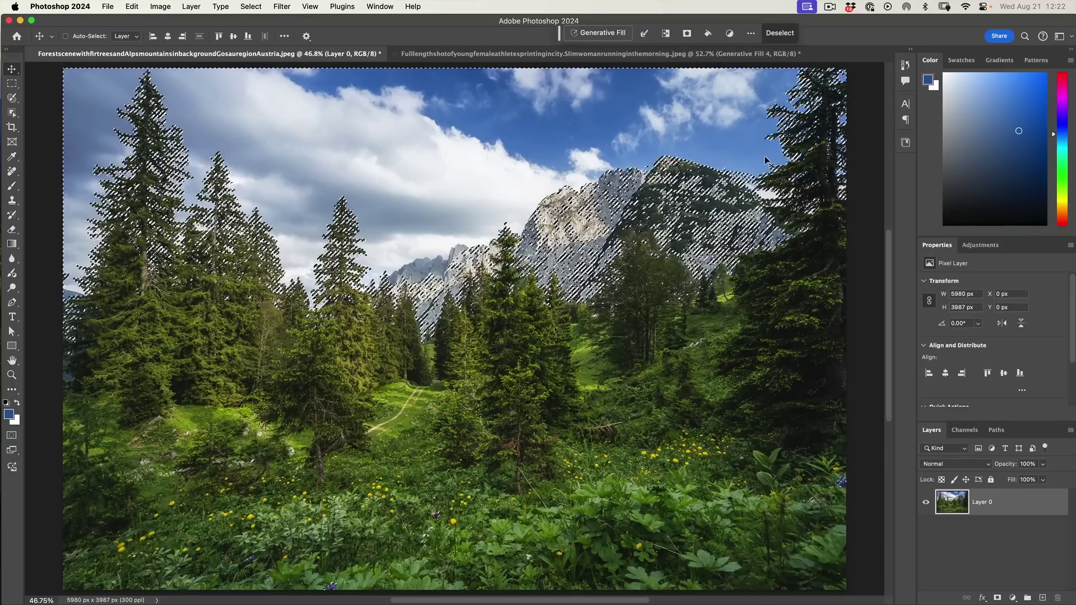
- Invert the selection, then add a right-edge region with the Object Selection tool
{"action": "key", "text": "ctrl+shift+i"}
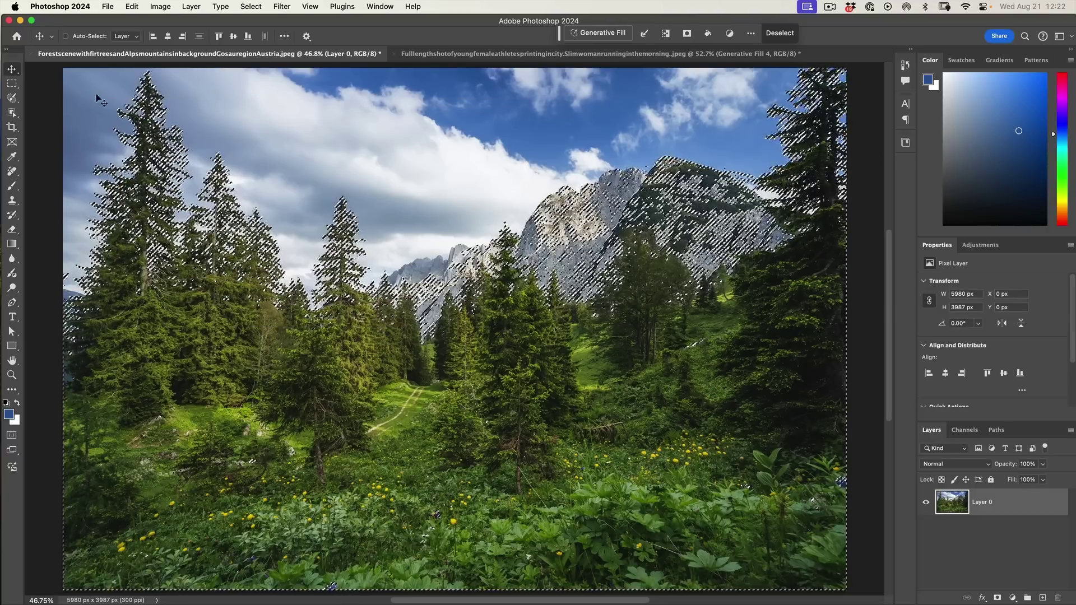
{"action": "left_click", "coordinate": [13, 111]}
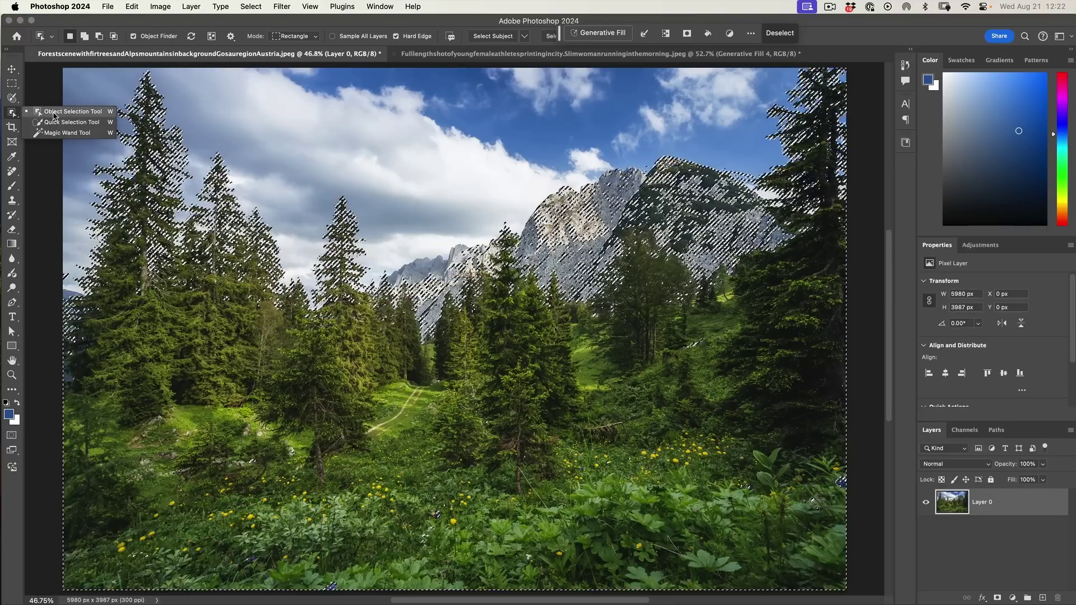
{"action": "left_click", "coordinate": [67, 111]}
{"action": "key", "text": "shift"}
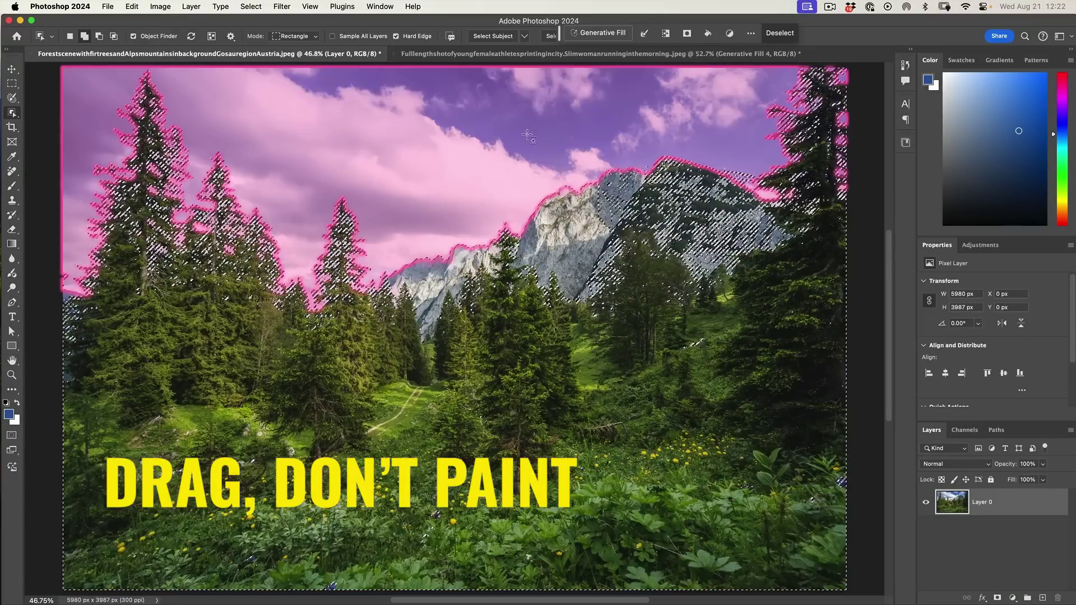
{"action": "left_click_drag", "start_coordinate": [845, 71], "coordinate": [794, 332]}
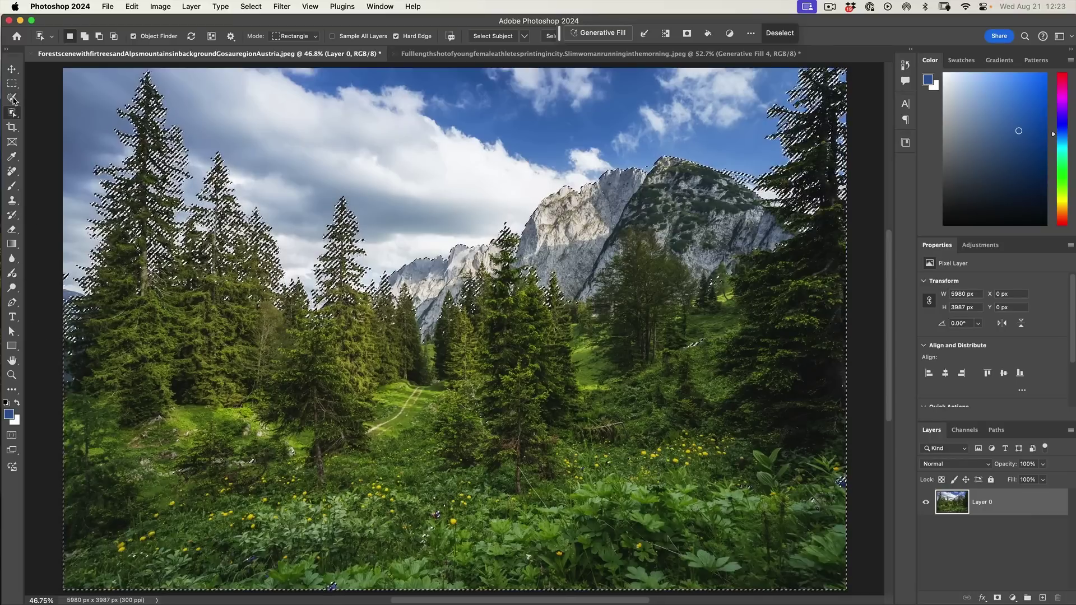
- Switch to the Selection Brush Tool and set its overlay colour to magenta
{"action": "left_click", "coordinate": [13, 99]}
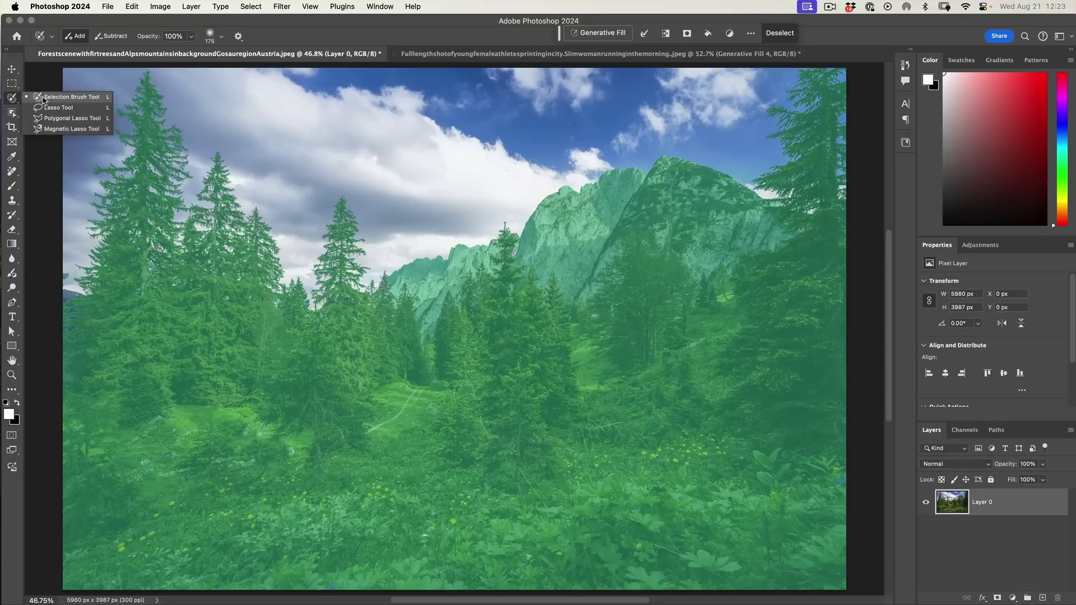
{"action": "left_click", "coordinate": [43, 99]}
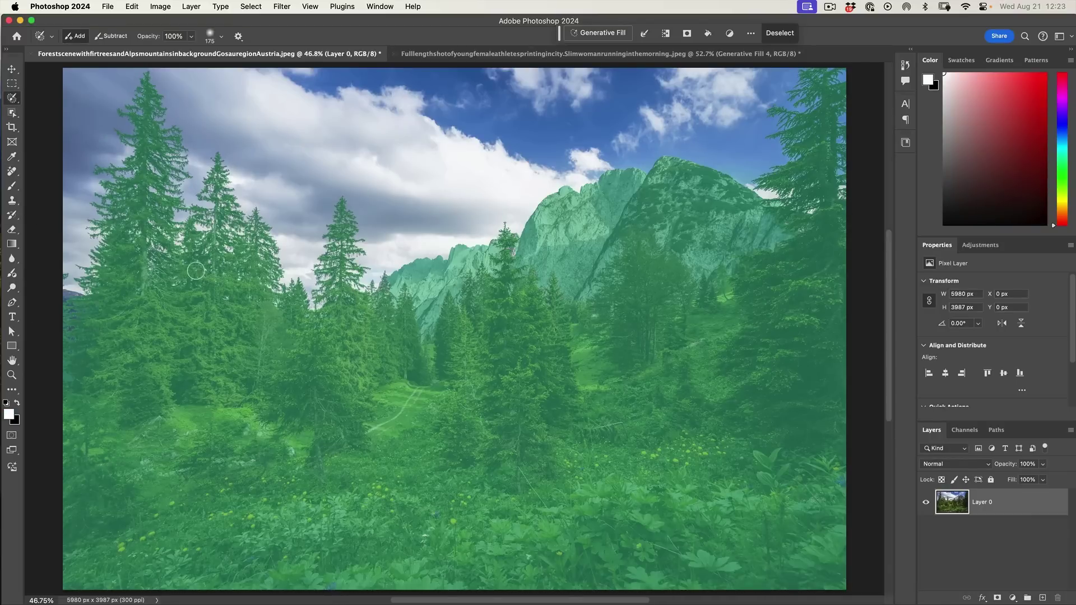
{"action": "left_click", "coordinate": [240, 37]}
{"action": "left_click", "coordinate": [253, 74]}
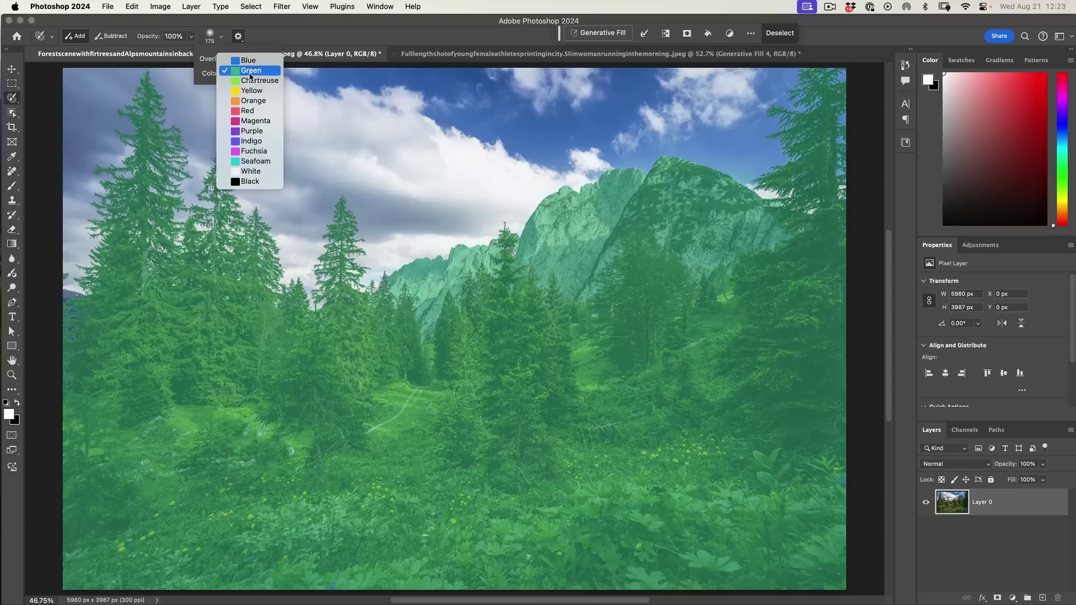
{"action": "left_click", "coordinate": [257, 121]}
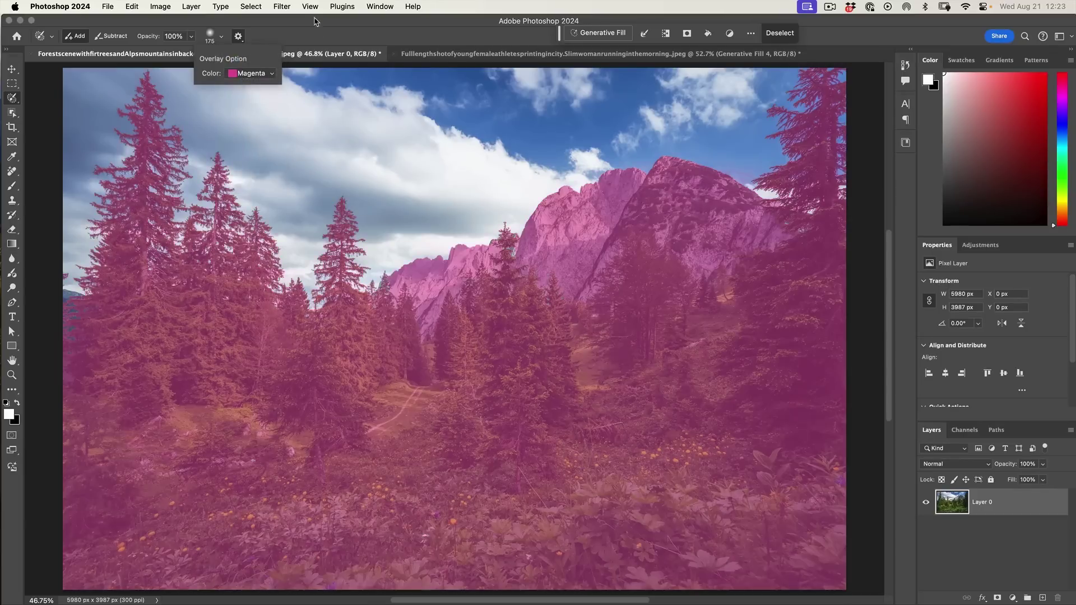
{"action": "left_click", "coordinate": [463, 296]}
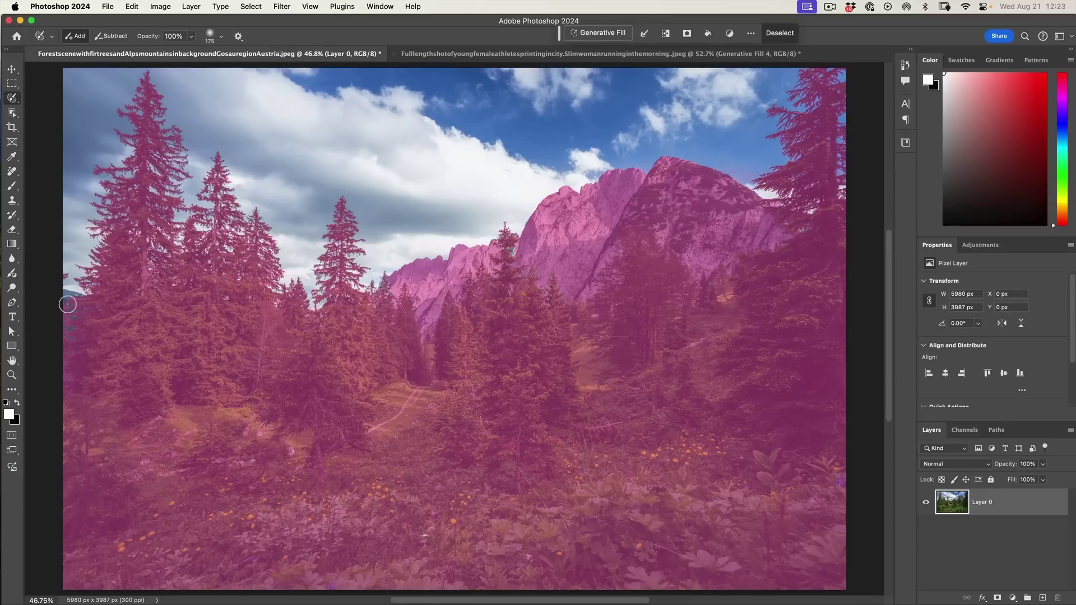
- Set brush hardness to 100% and brush the grey left-edge mountain patch into the selection
{"action": "left_click", "coordinate": [220, 37]}
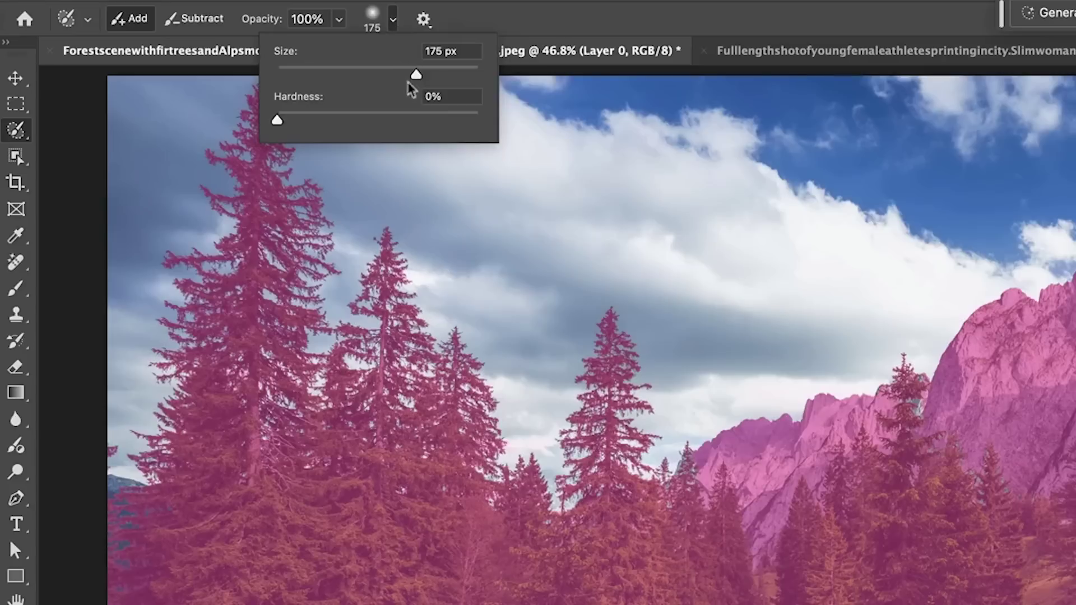
{"action": "left_click_drag", "start_coordinate": [157, 95], "coordinate": [278, 96]}
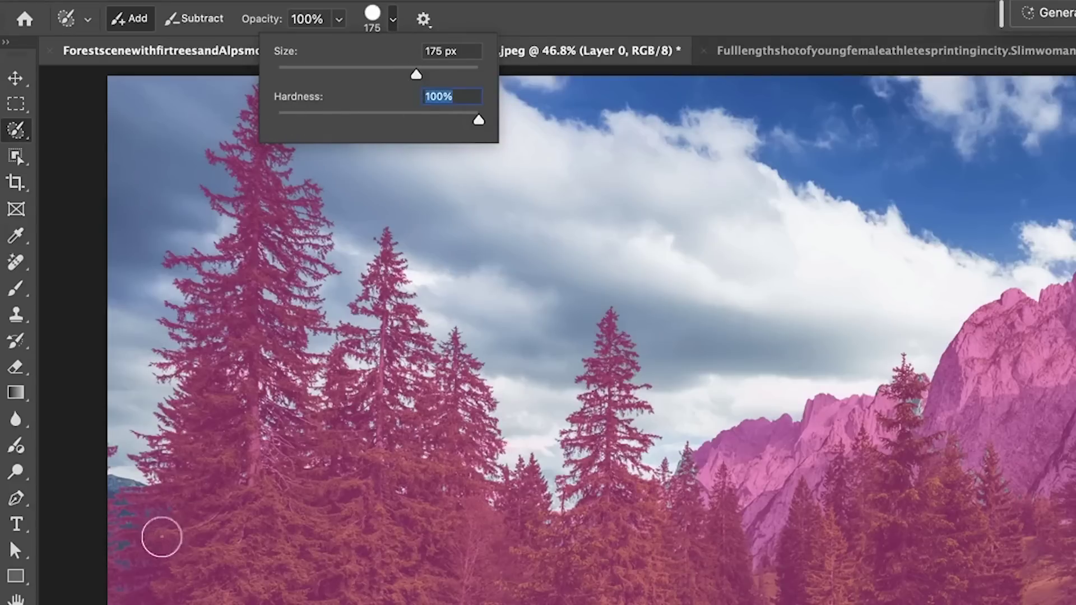
{"action": "key", "text": "Return"}
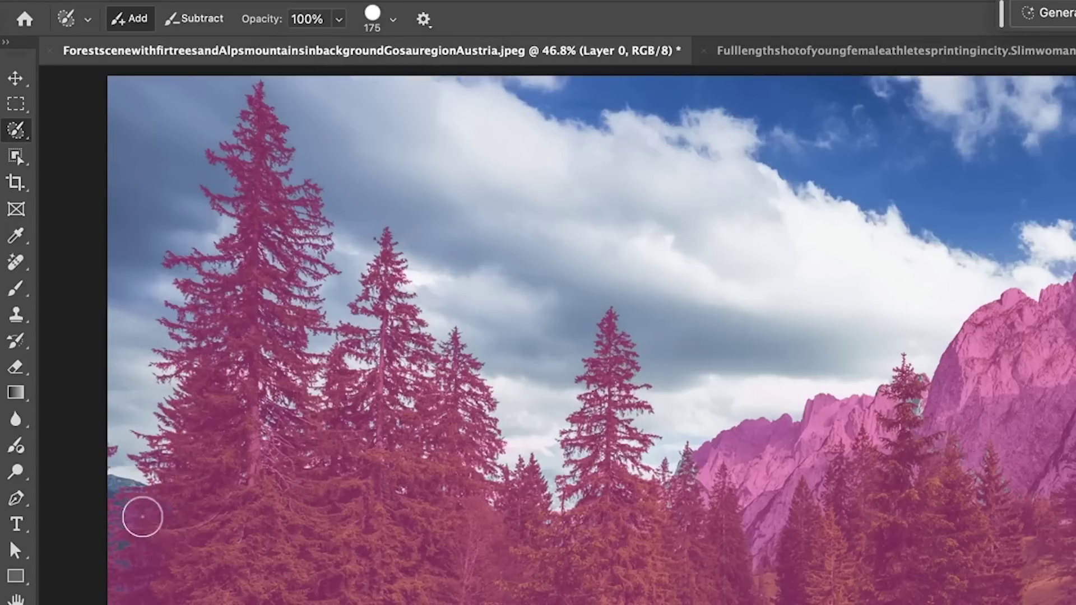
{"action": "mouse_move", "coordinate": [142, 514]}
{"action": "left_mouse_down"}
{"action": "mouse_move", "coordinate": [132, 503]}
{"action": "mouse_move", "coordinate": [106, 546]}
{"action": "left_mouse_up"}
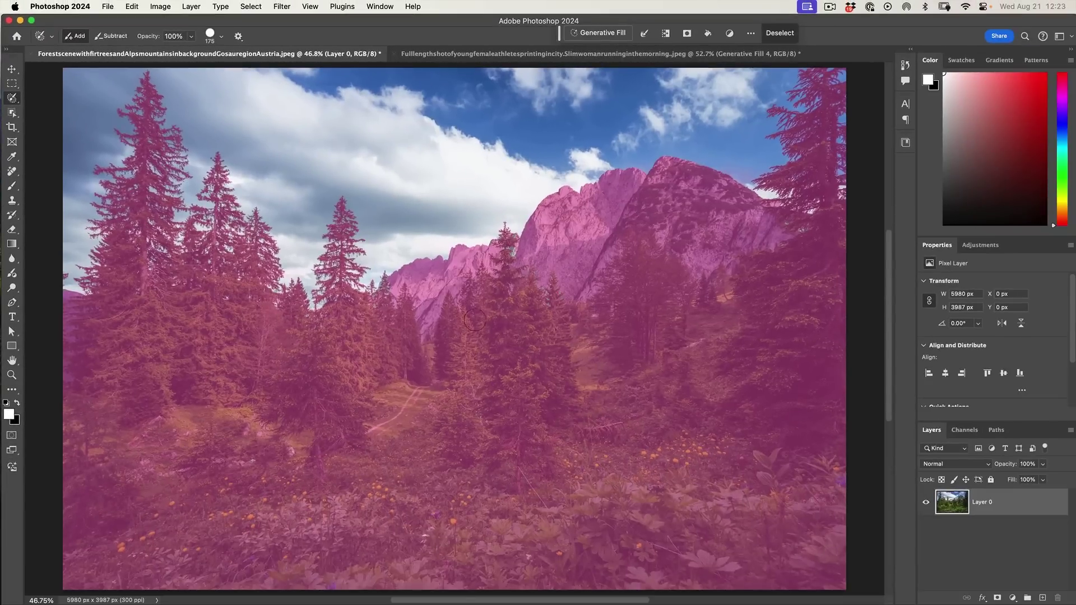
{"action": "left_click_drag", "start_coordinate": [515, 255], "coordinate": [516, 250]}
- Apply the brushed selection and enter Quick Mask, tinting the landscape red
{"action": "key", "text": "q"}
{"action": "key", "text": "v"}
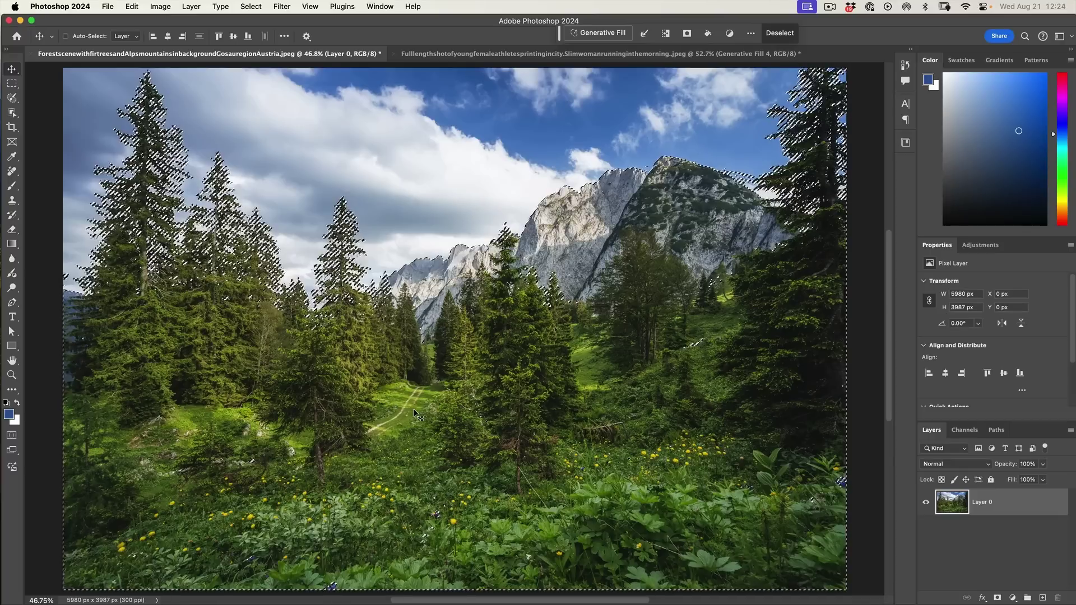
{"action": "key", "text": "q"}
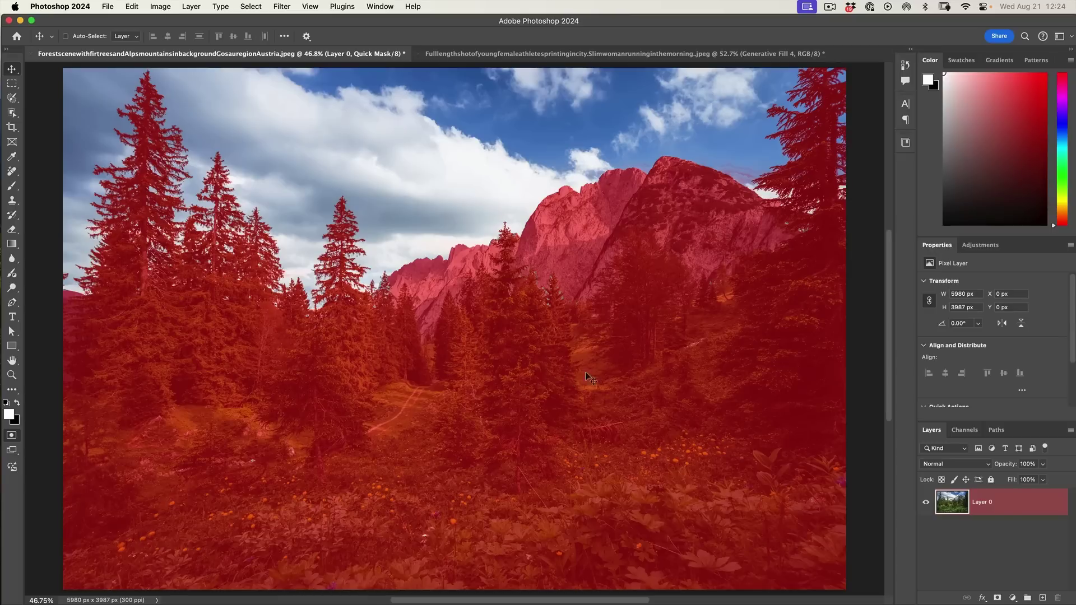
- Set the quick mask colour to lime green #60ff00 at 100% opacity
{"action": "double_click", "coordinate": [12, 436]}
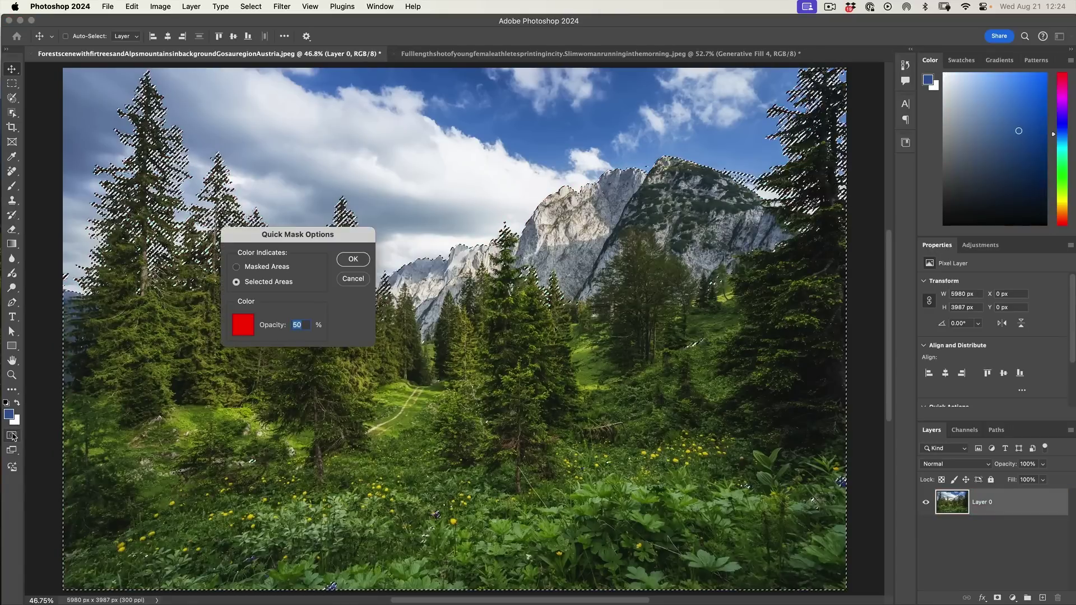
{"action": "left_click", "coordinate": [244, 325]}
{"action": "left_click", "coordinate": [273, 186]}
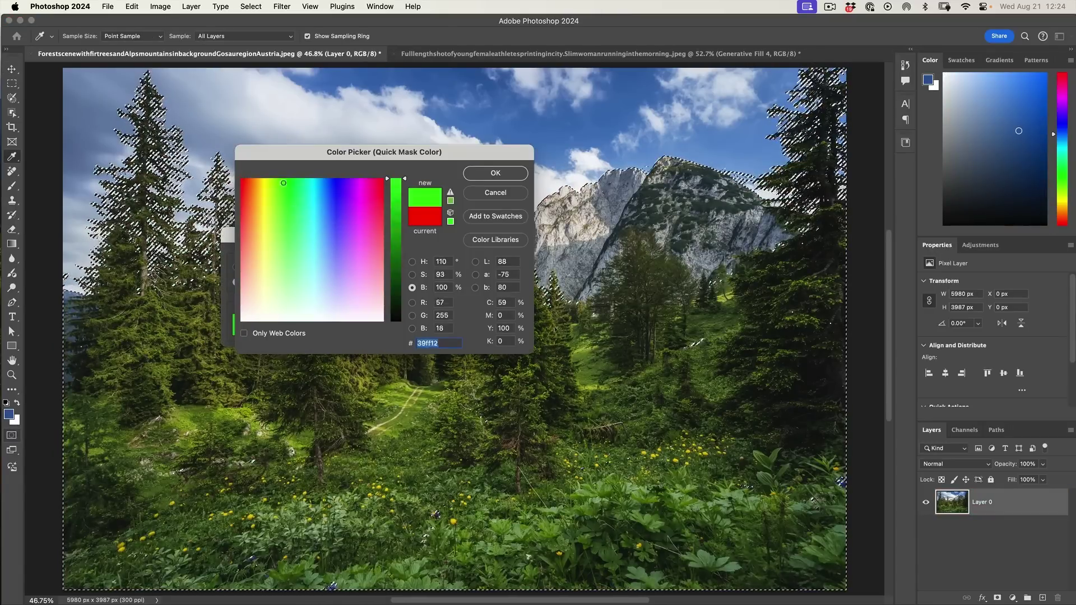
{"action": "left_click", "coordinate": [495, 173]}
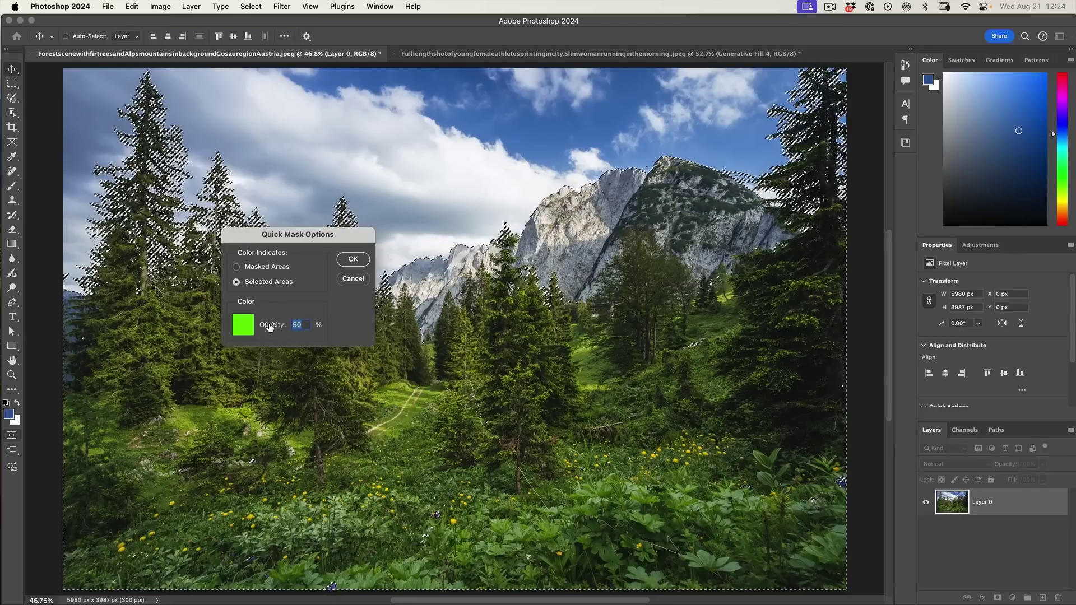
{"action": "left_click", "coordinate": [354, 259]}
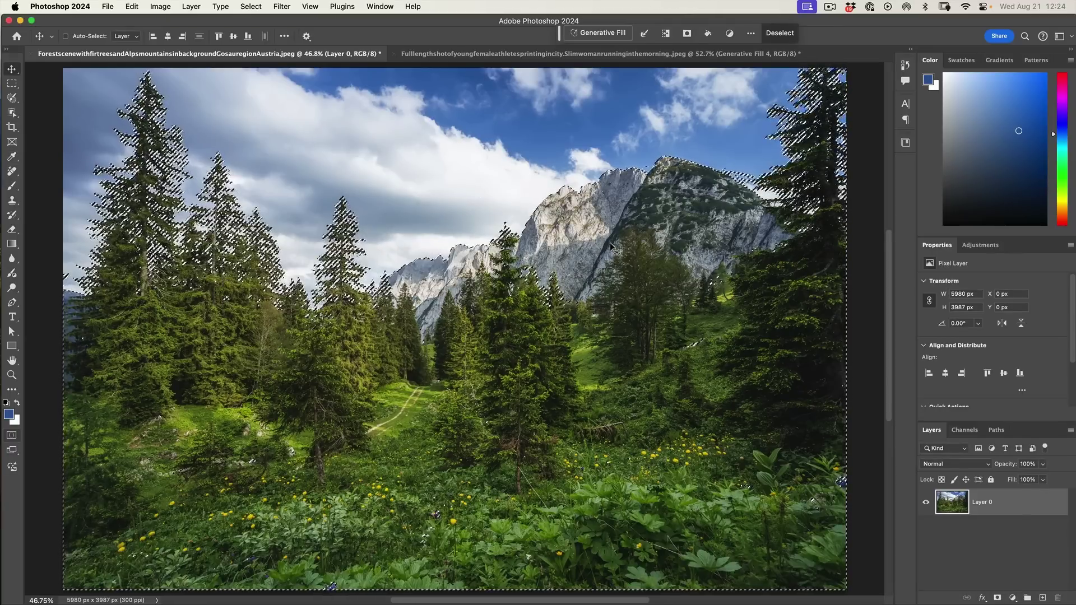
- Enter the green Quick Mask and brush black over the small dark landscape specks
{"action": "key", "text": "q"}
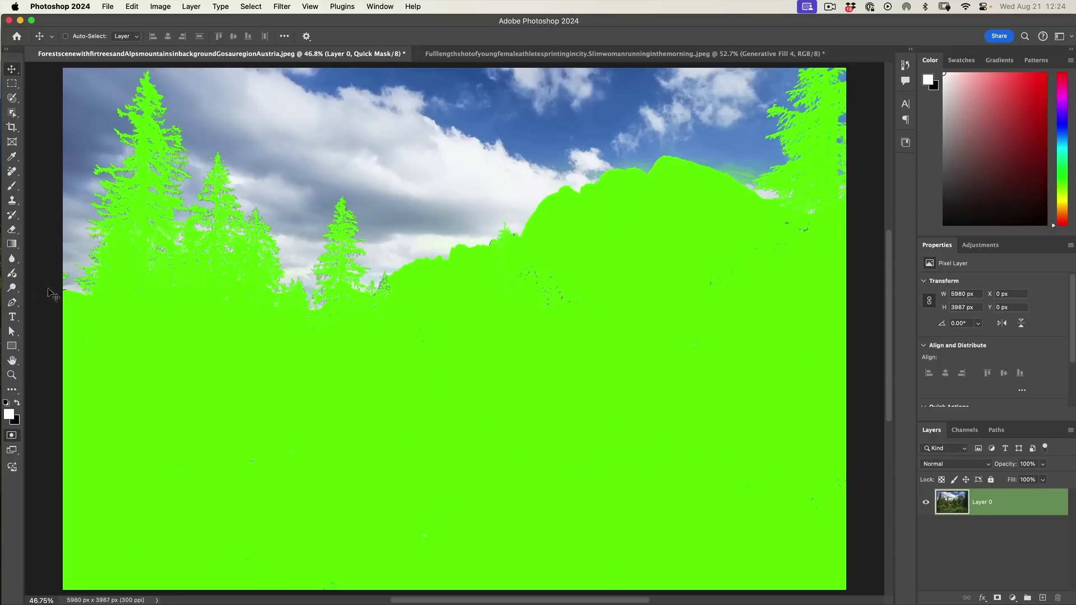
{"action": "key", "text": "b"}
{"action": "key", "text": "x"}
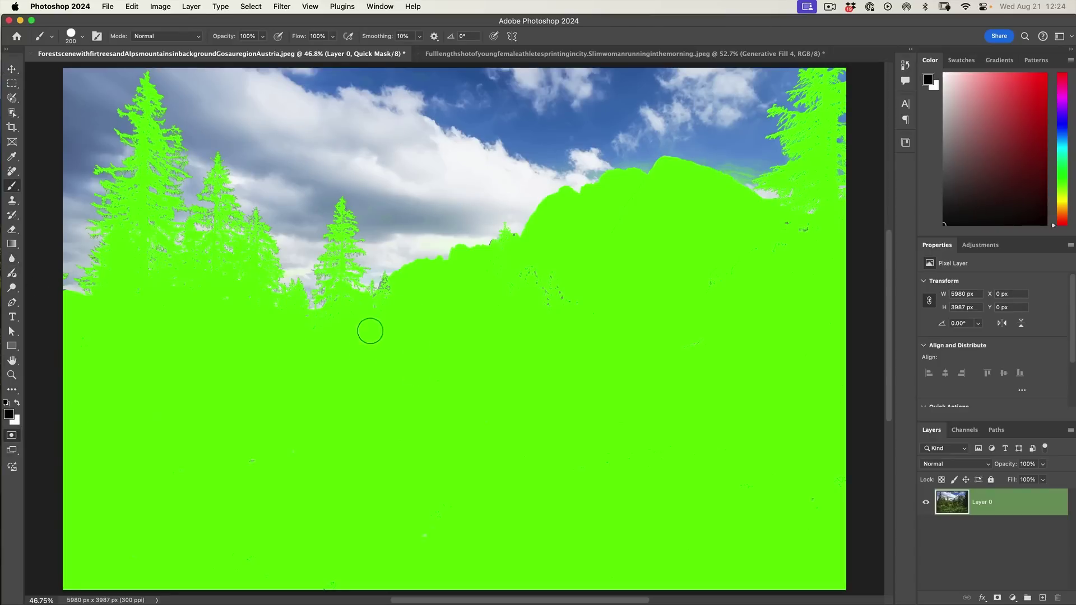
{"action": "left_click_drag", "start_coordinate": [497, 282], "coordinate": [588, 285]}
{"action": "key", "text": "x"}
{"action": "left_click", "coordinate": [964, 431]}
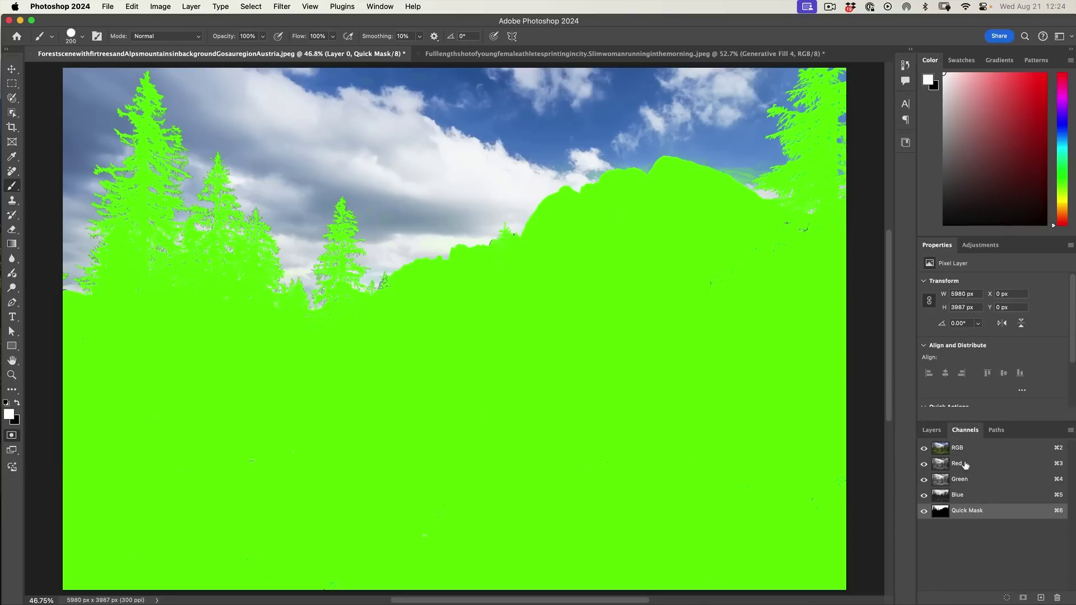
- Toggle Quick Mask off and on, then display only the Quick Mask channel
{"action": "key", "text": "q"}
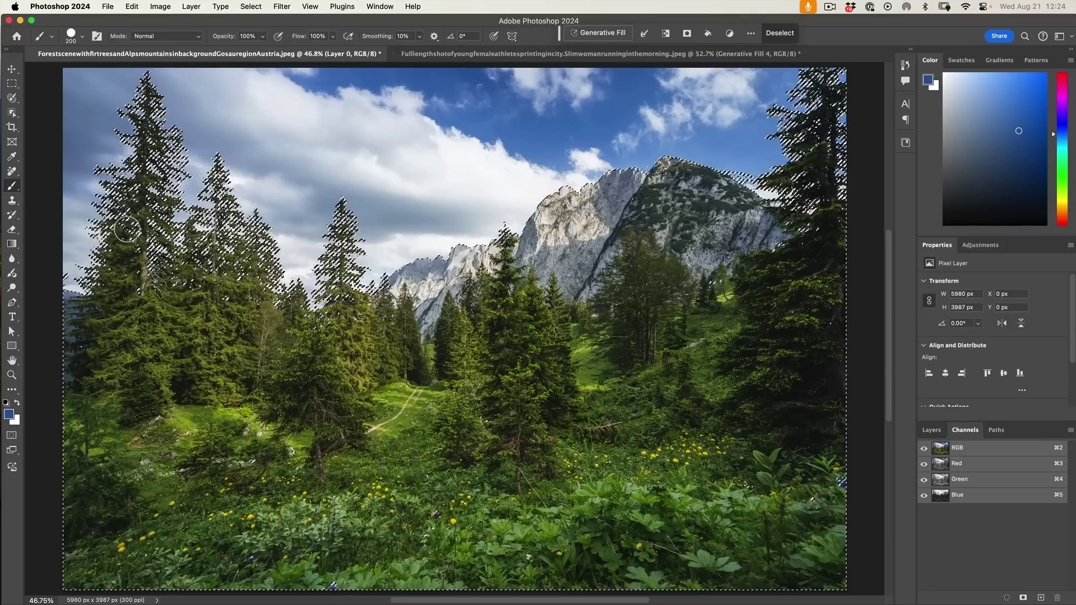
{"action": "key", "text": "q"}
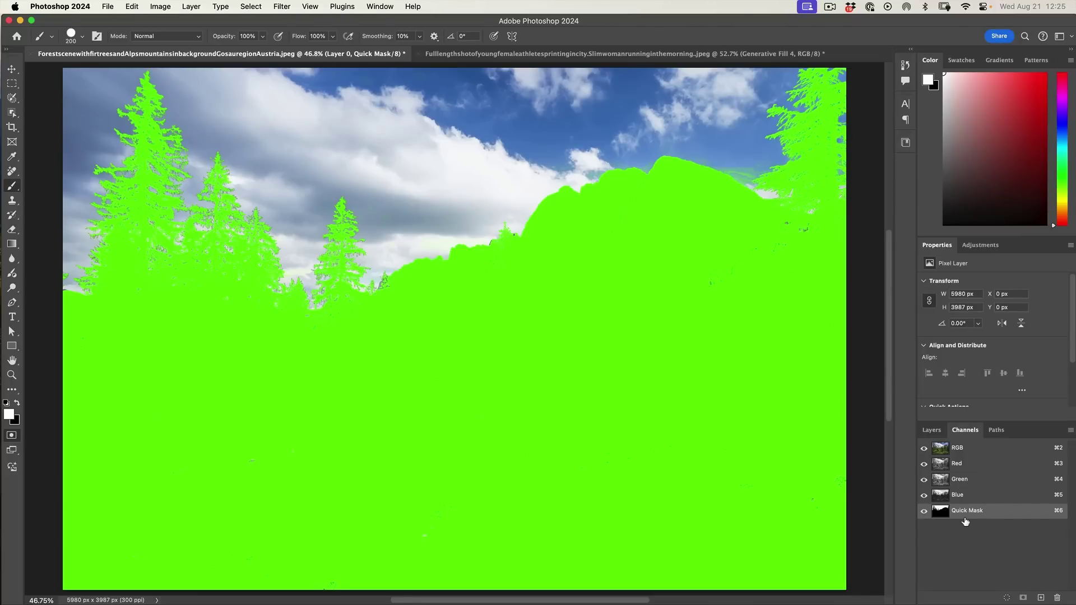
{"action": "left_click", "coordinate": [924, 448]}
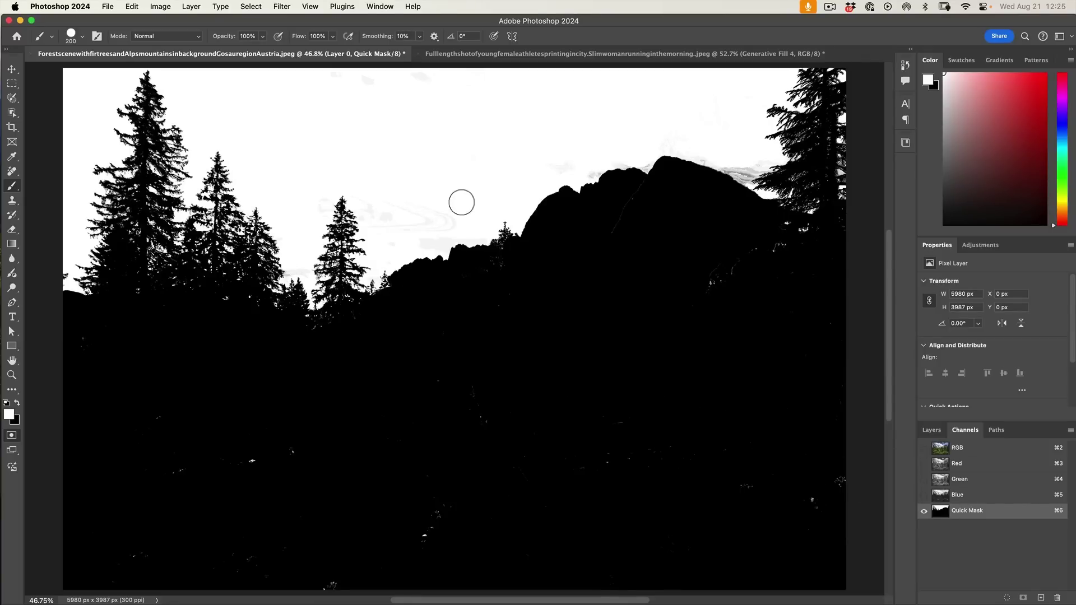
- Paint the grey sky swirls white and the stray right-edge specks black
{"action": "left_click_drag", "start_coordinate": [458, 202], "coordinate": [424, 224]}
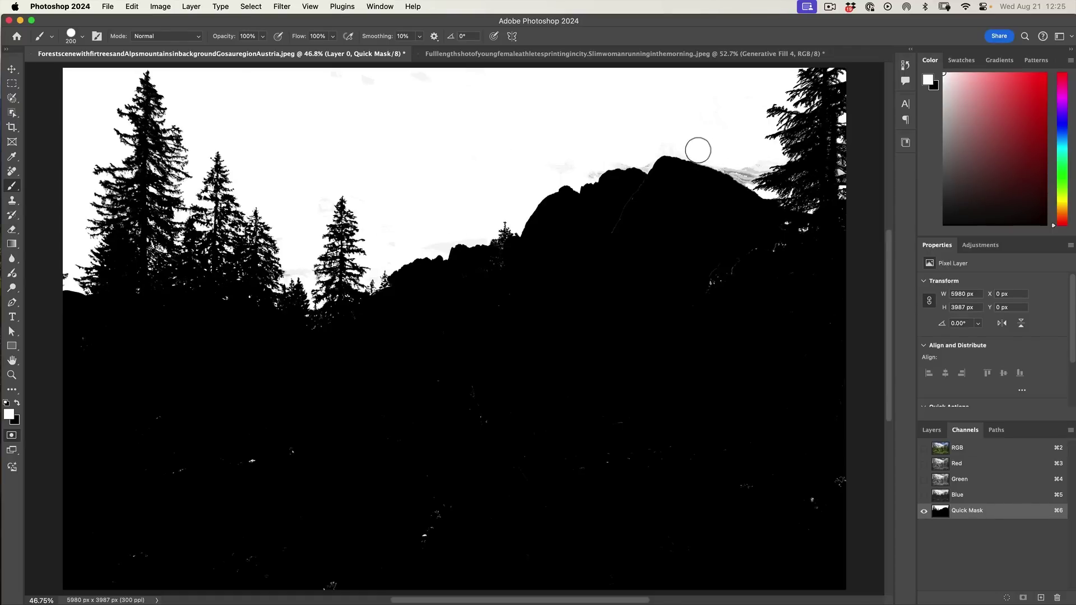
{"action": "key", "text": "x"}
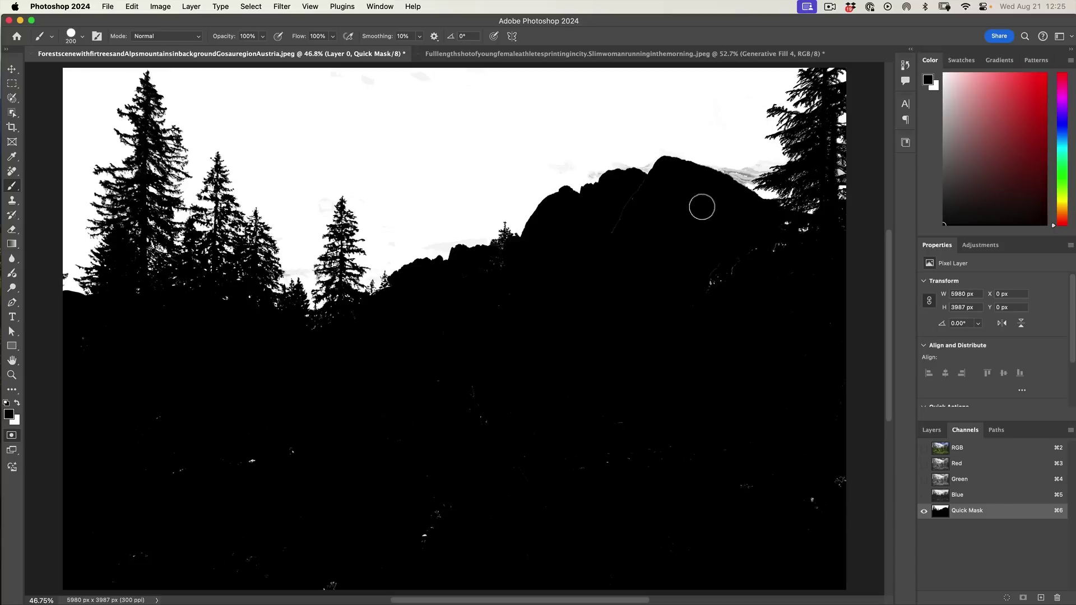
{"action": "left_click_drag", "start_coordinate": [813, 236], "coordinate": [727, 503]}
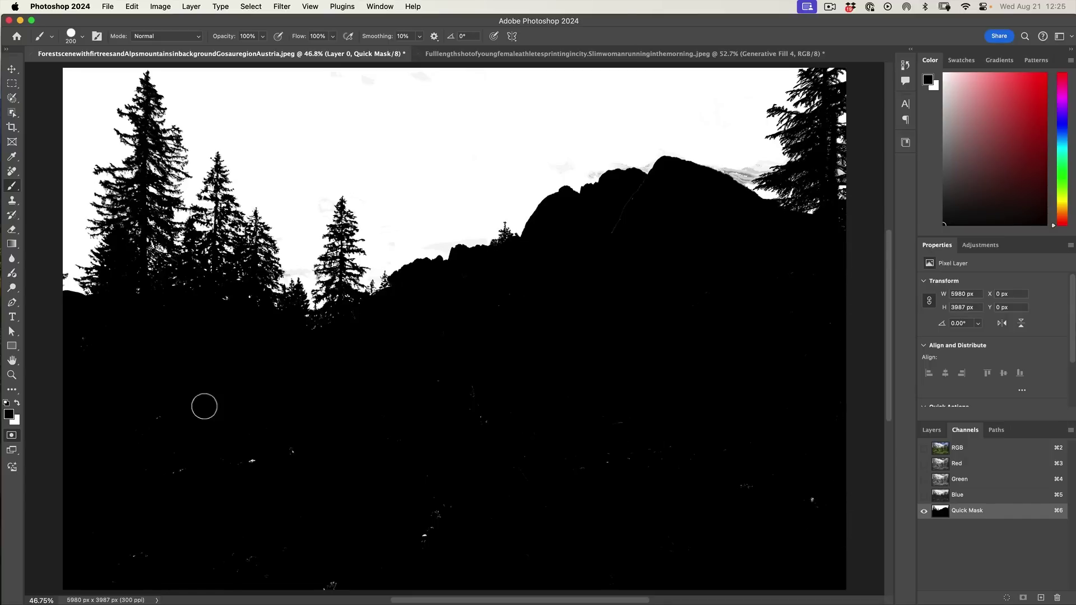
- Fill a rectangle over the lower landscape with black and paint out the light ridge crevice
{"action": "left_click", "coordinate": [12, 83]}
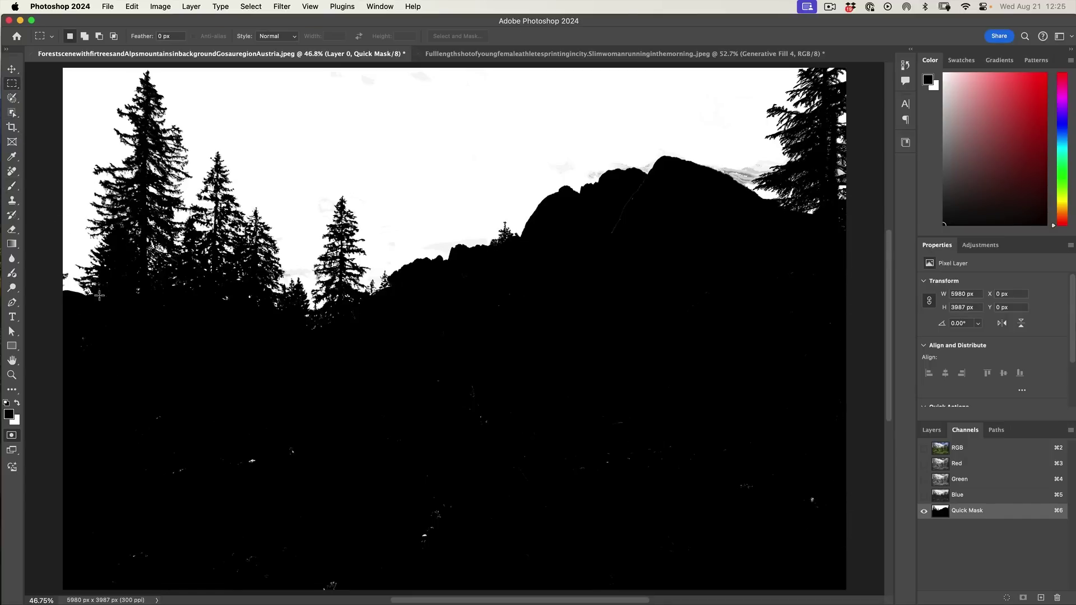
{"action": "left_click_drag", "start_coordinate": [61, 328], "coordinate": [852, 594]}
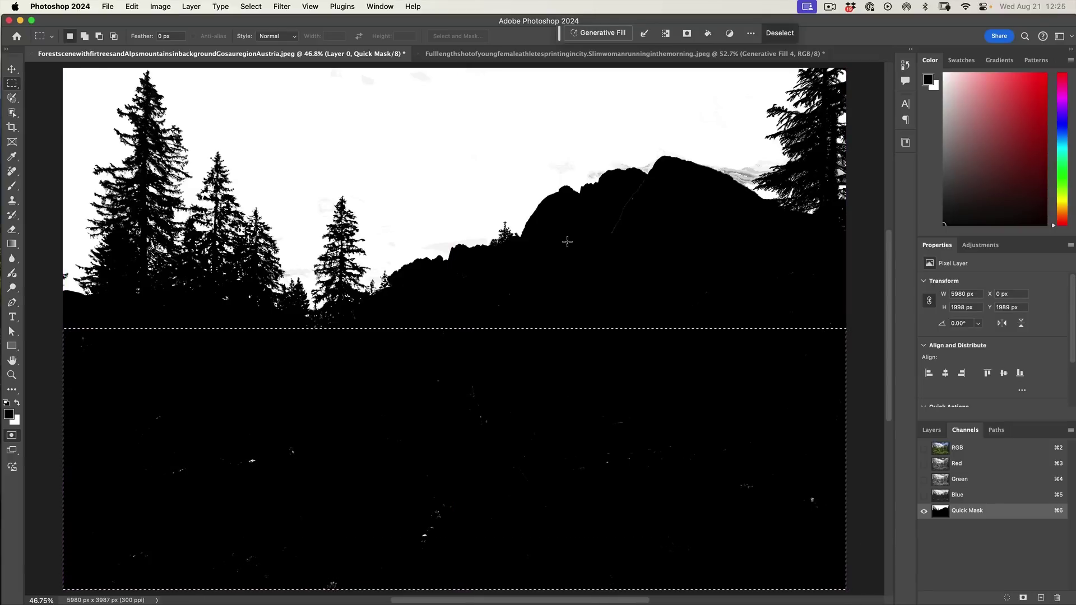
{"action": "key", "text": "alt+BackSpace"}
{"action": "key", "text": "super+d"}
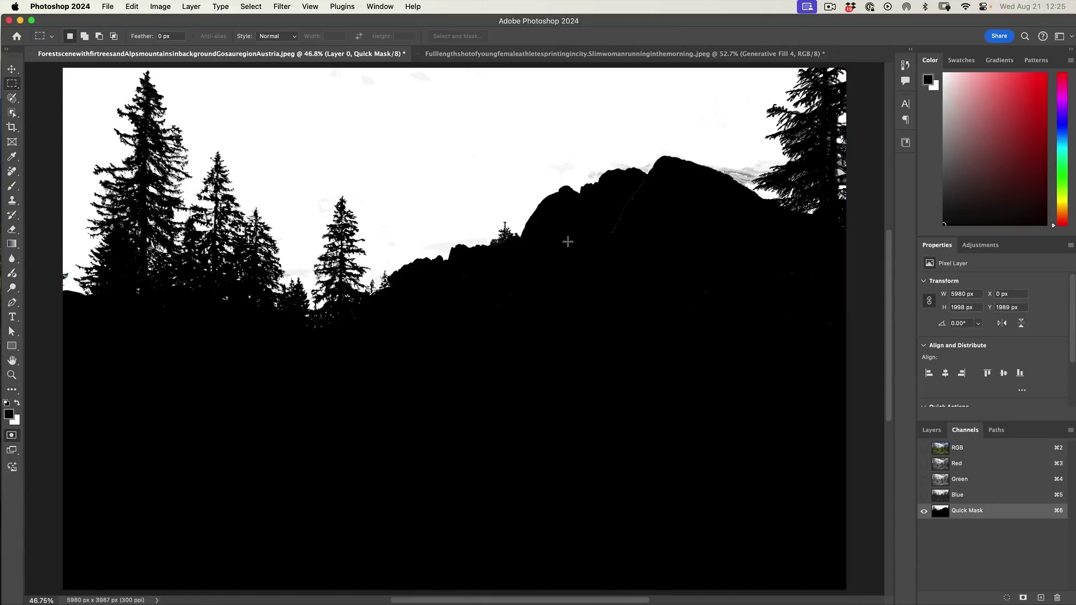
{"action": "key", "text": "b"}
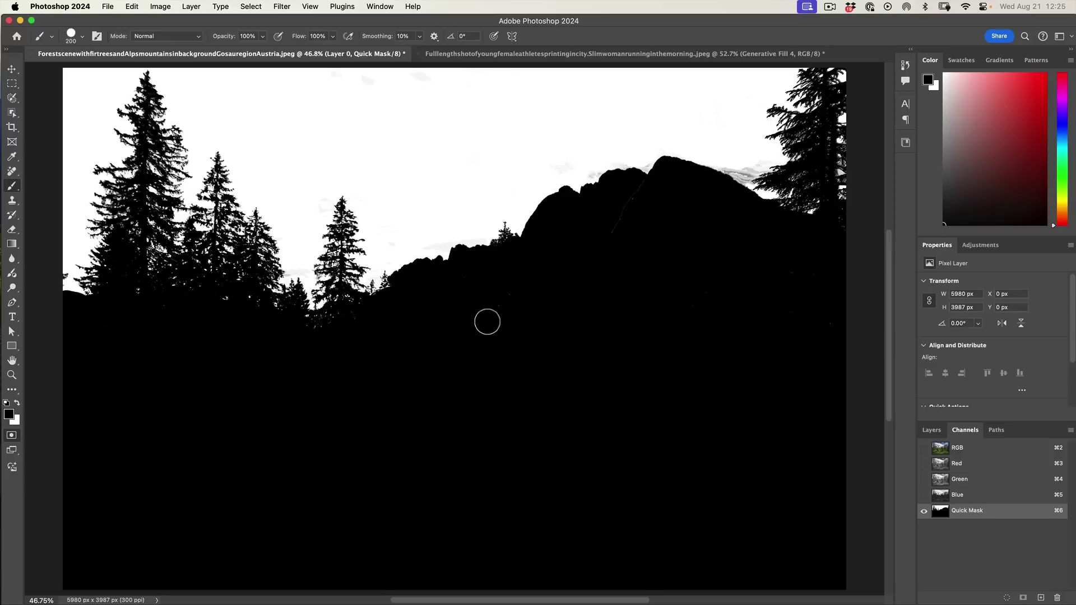
{"action": "mouse_move", "coordinate": [633, 236]}
{"action": "left_mouse_down"}
{"action": "mouse_move", "coordinate": [642, 191]}
{"action": "mouse_move", "coordinate": [608, 244]}
{"action": "left_mouse_up"}
{"action": "key", "text": "i"}
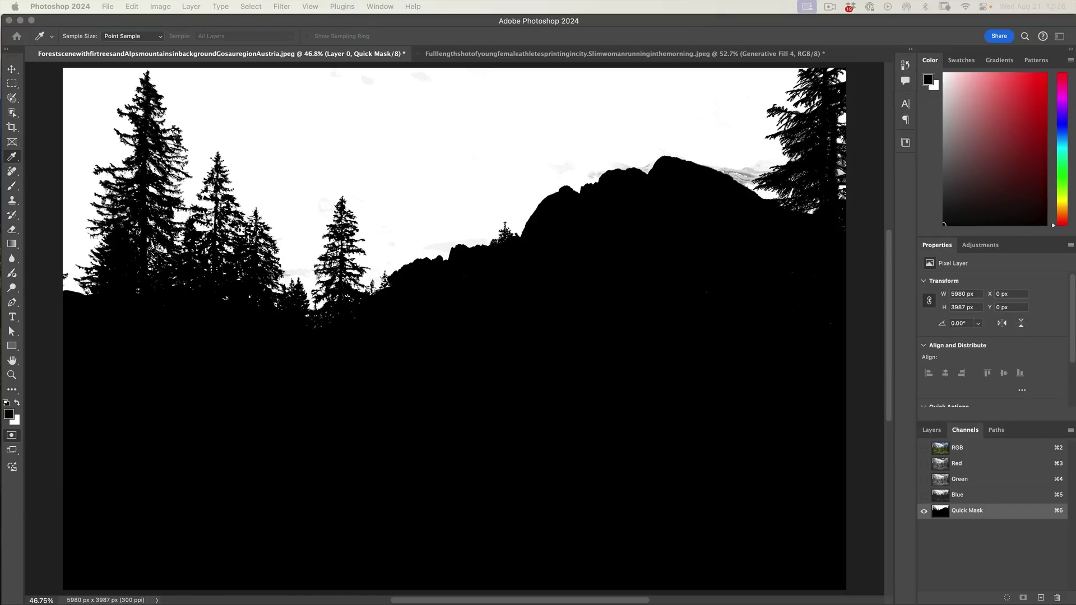
- Set the Levels white input to 236, then exit Quick Mask to get the landscape selection
{"action": "key", "text": "ctrl+l"}
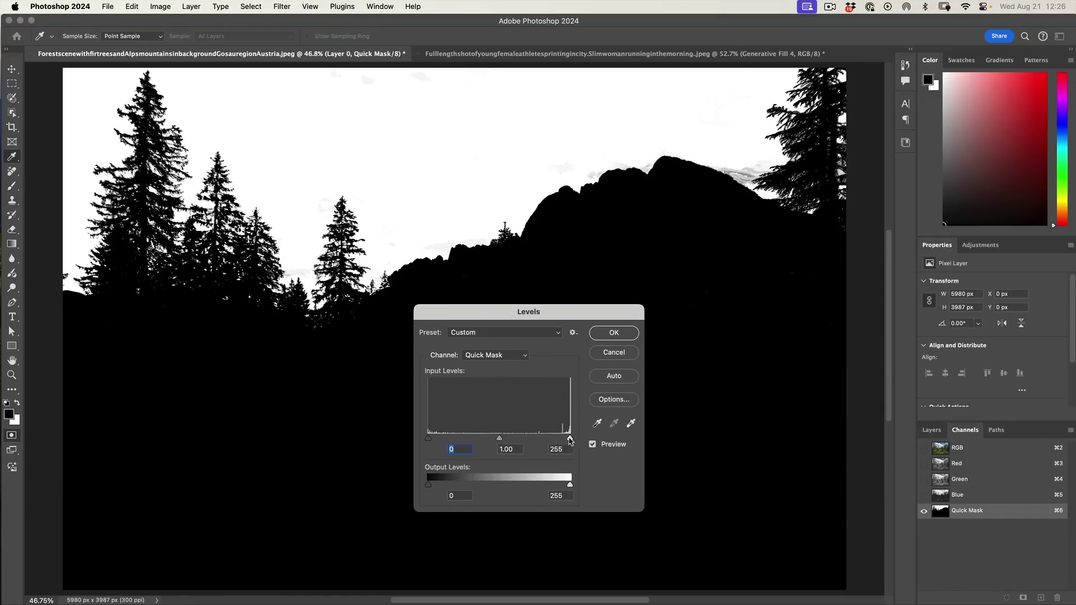
{"action": "left_click_drag", "start_coordinate": [570, 441], "coordinate": [554, 441]}
{"action": "key", "text": "Return"}
{"action": "key", "text": "b"}
{"action": "key", "text": "x"}
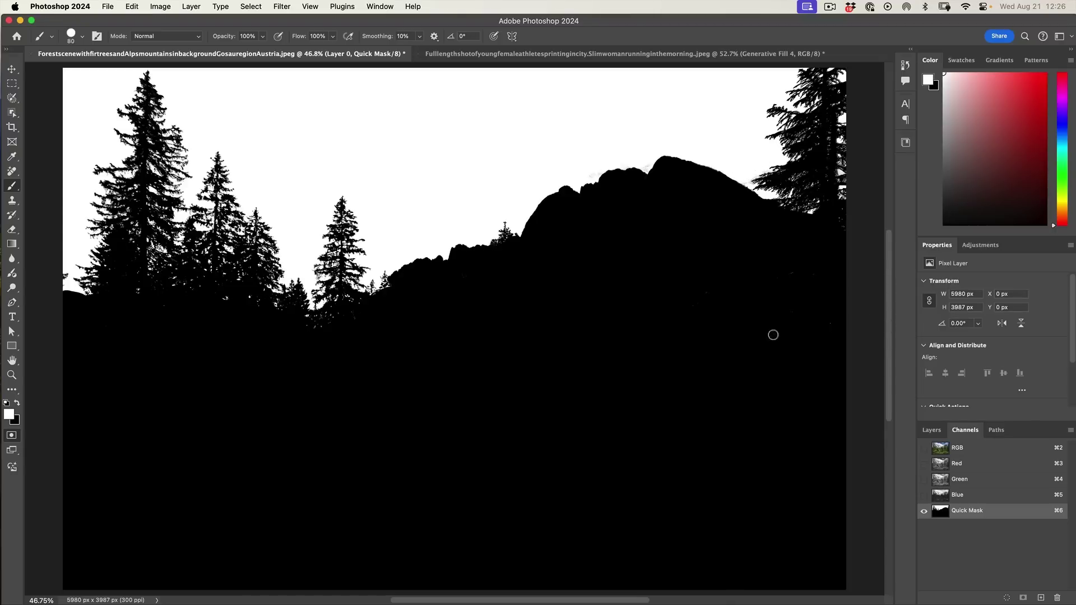
{"action": "key", "text": "q"}
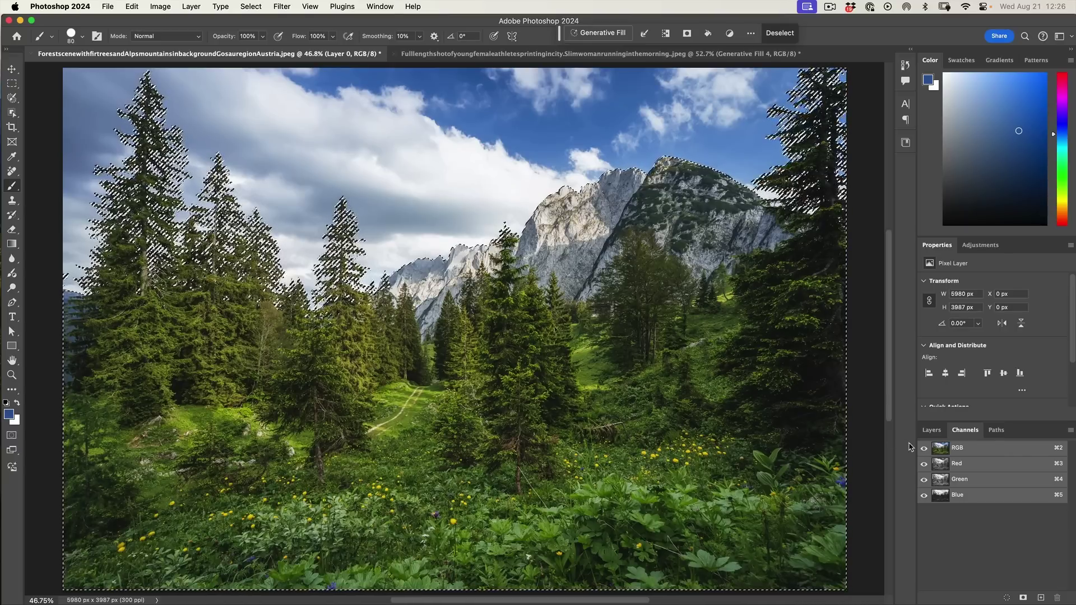
- Mask out the sky on Layer 0 and add a blue Solid Color fill layer
{"action": "left_click", "coordinate": [933, 429]}
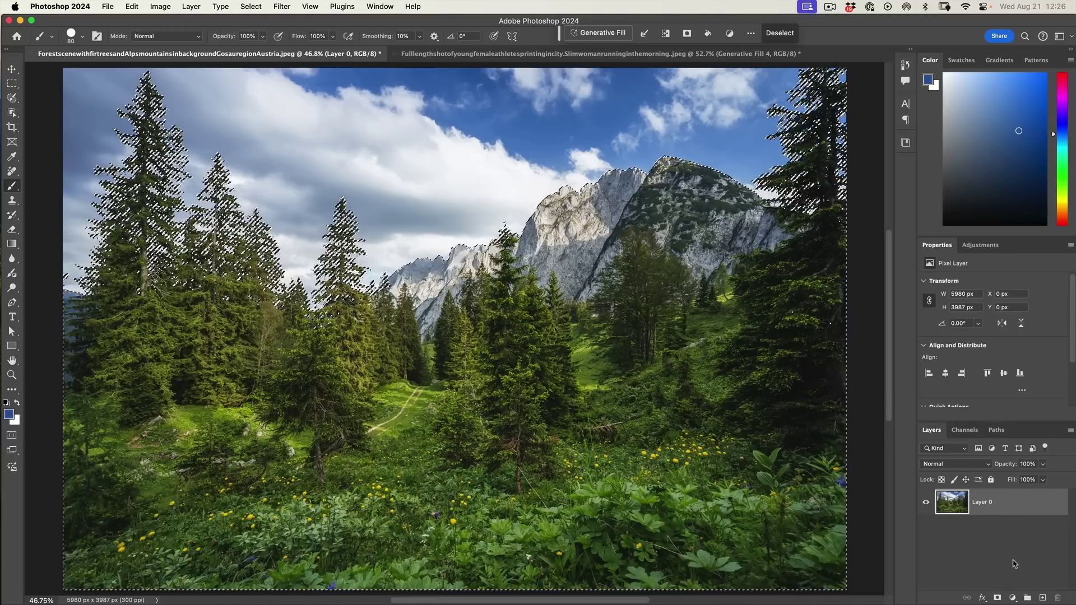
{"action": "left_click", "coordinate": [998, 598]}
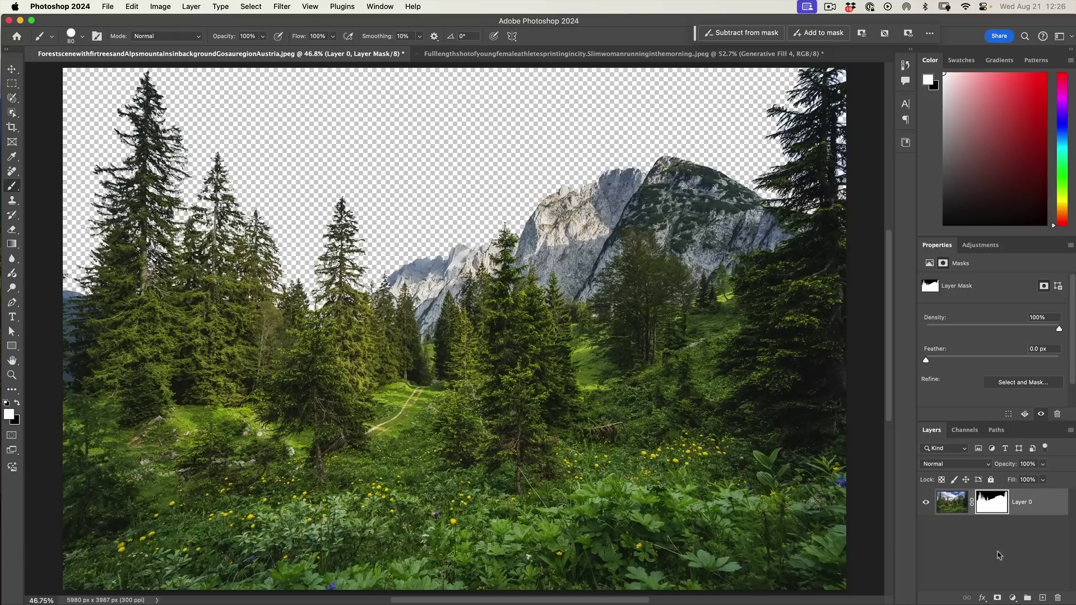
{"action": "left_click", "coordinate": [1012, 598]}
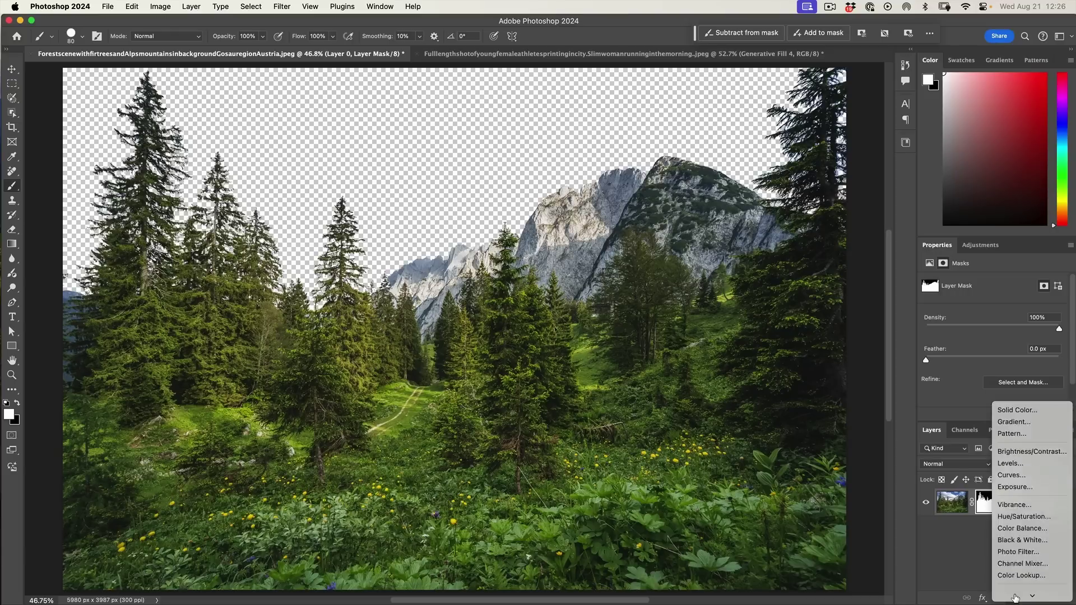
{"action": "left_click", "coordinate": [1018, 366]}
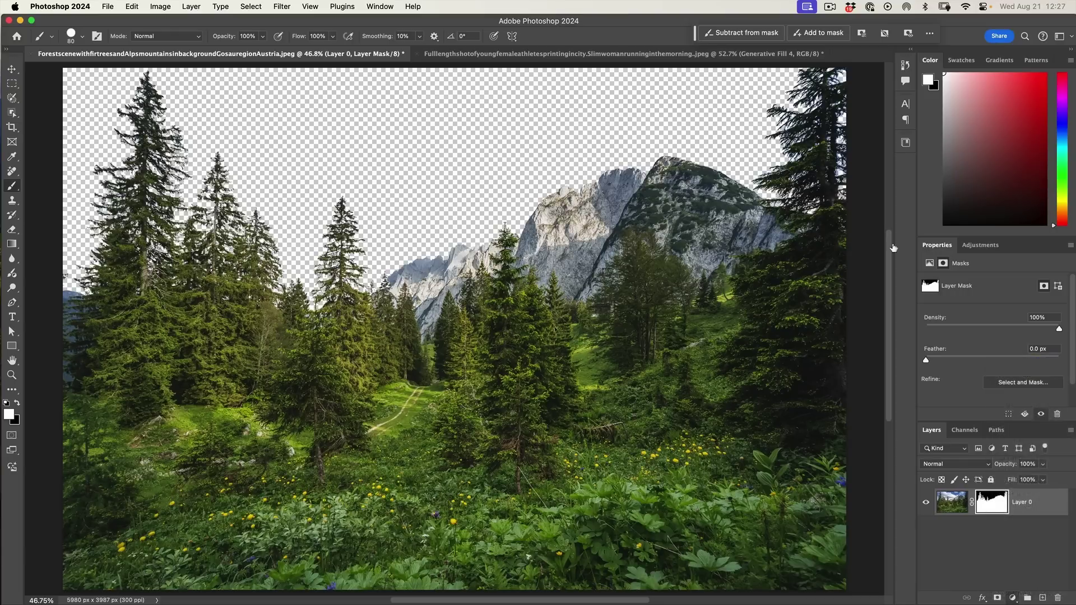
{"action": "key", "text": "Return"}
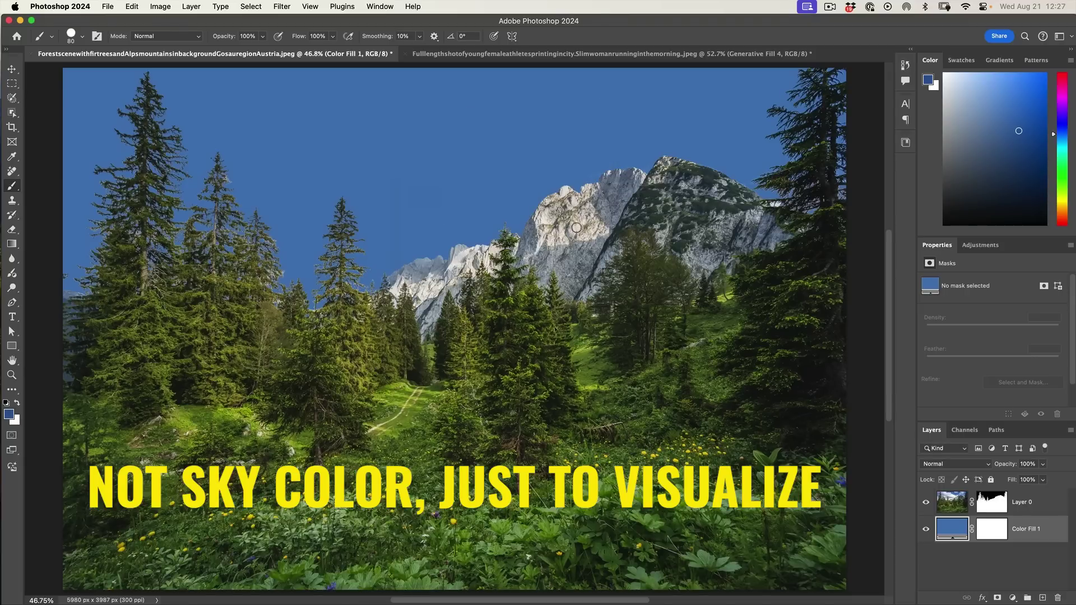
- Duplicate Layer 0 with its mask and hide the original
{"action": "left_click", "coordinate": [936, 506]}
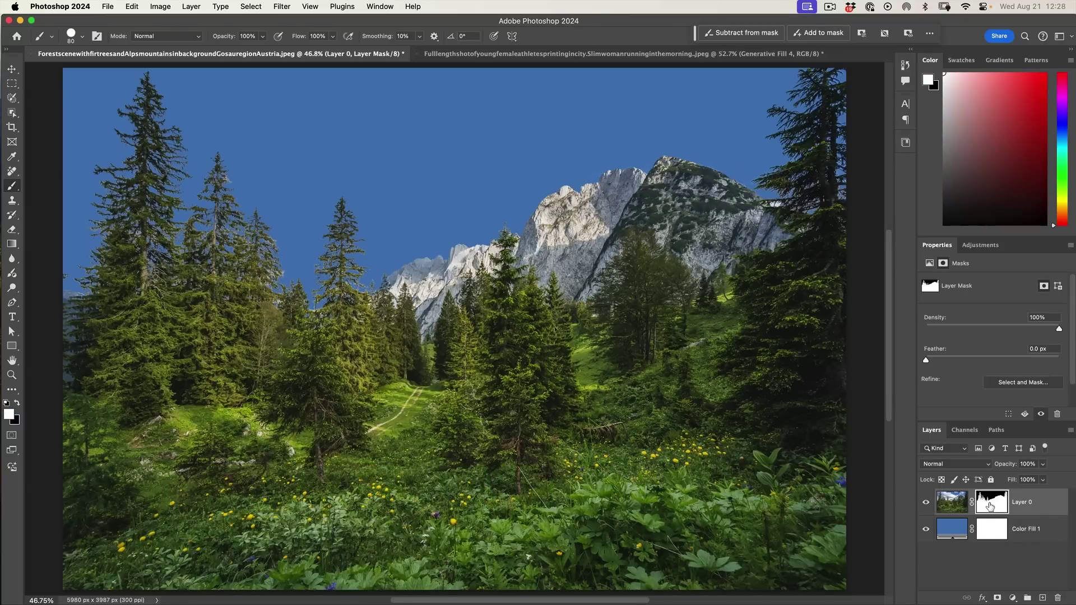
{"action": "left_click", "coordinate": [953, 503]}
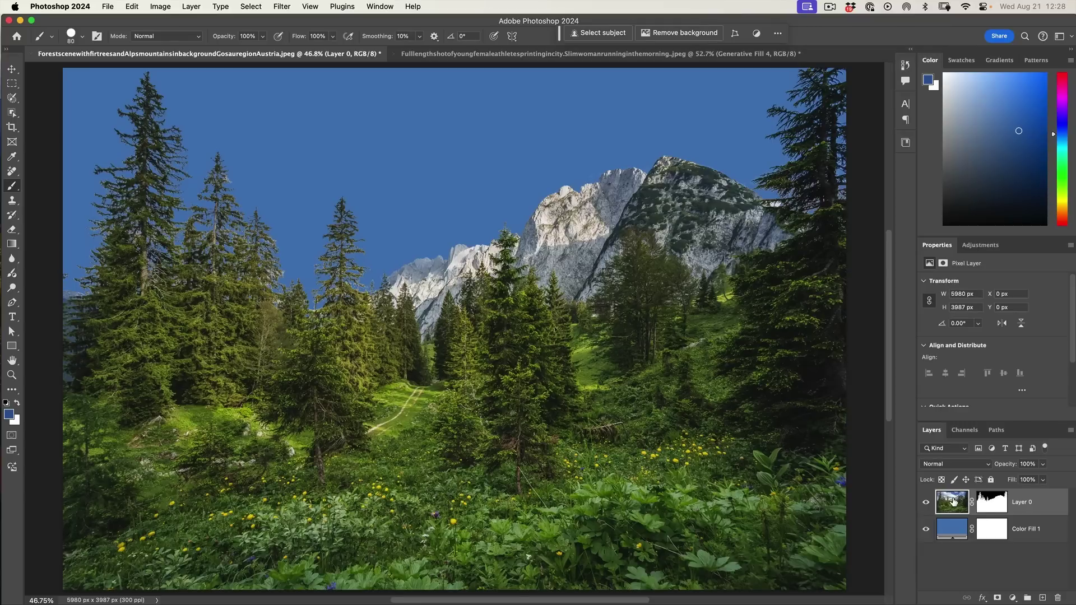
{"action": "key", "text": "super+j"}
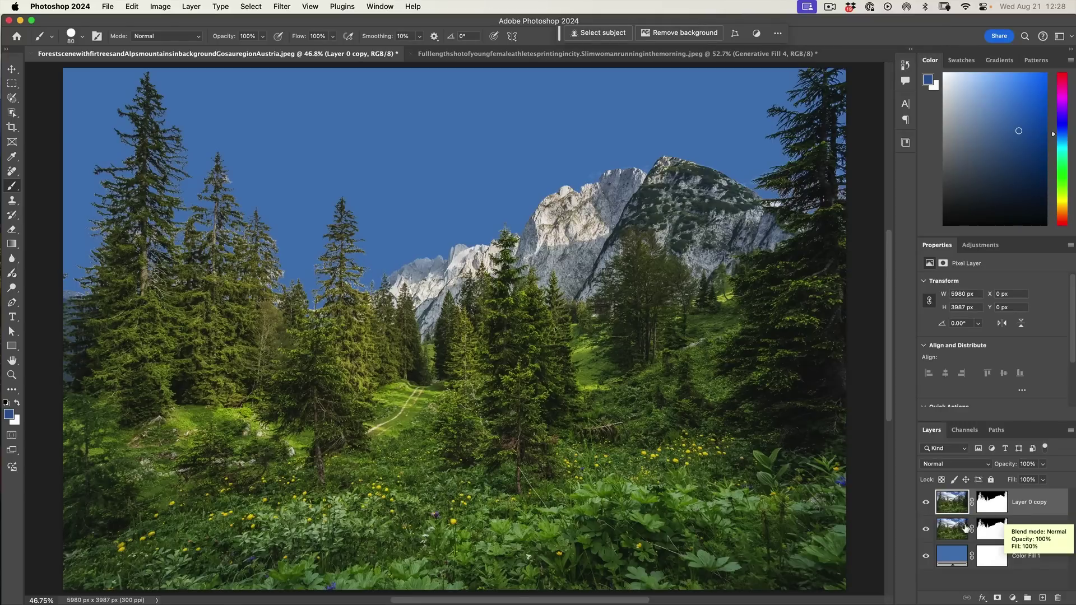
{"action": "left_click", "coordinate": [926, 529]}
- Replace Layer 0 copy's mask with one made from Select > Sky
{"action": "right_click", "coordinate": [994, 504]}
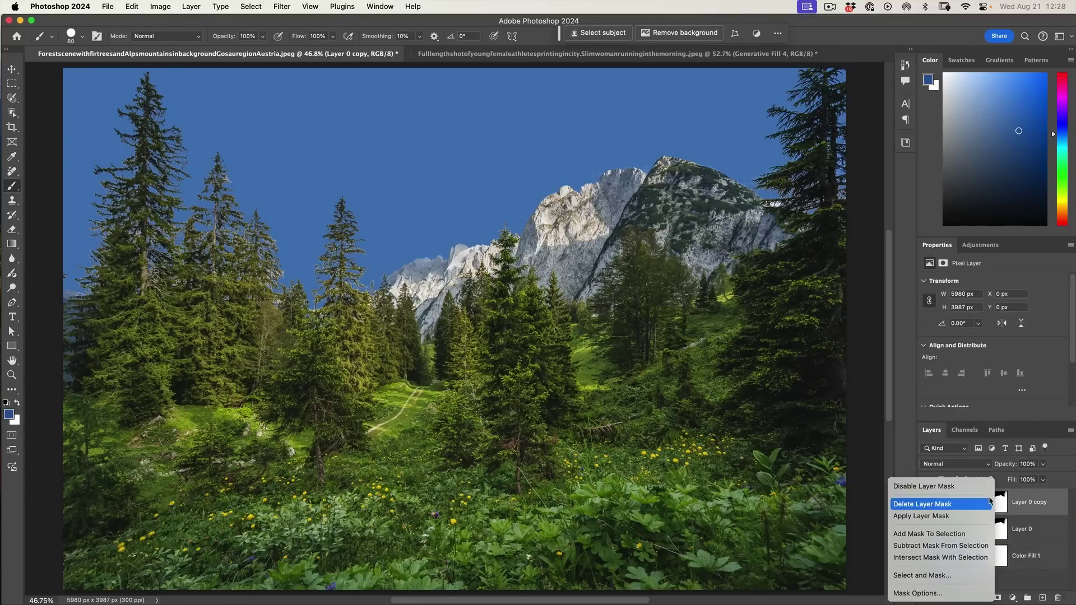
{"action": "left_click", "coordinate": [968, 507]}
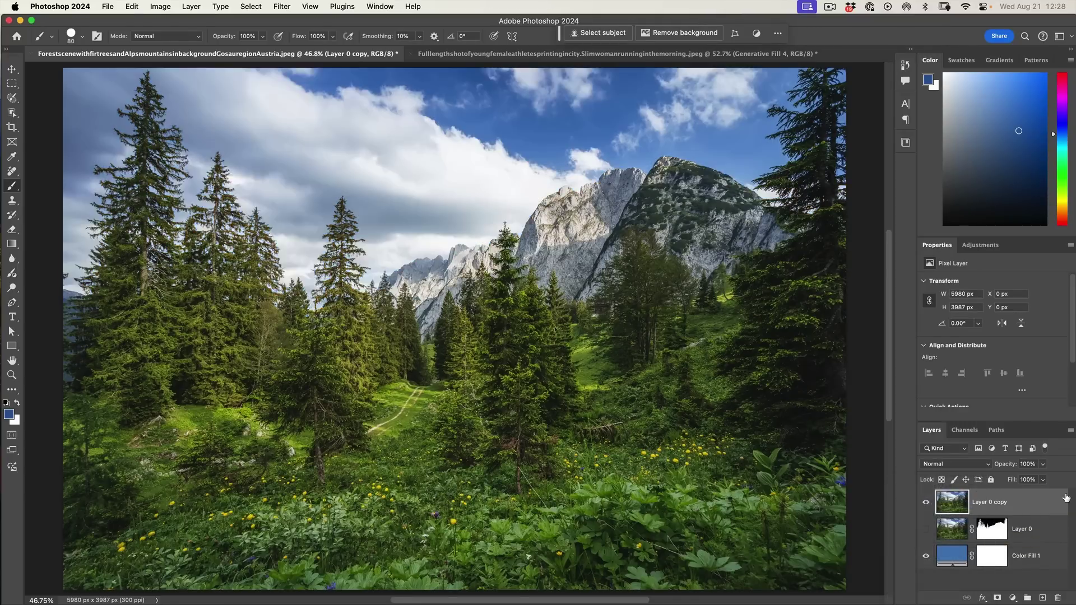
{"action": "left_click", "coordinate": [249, 6]}
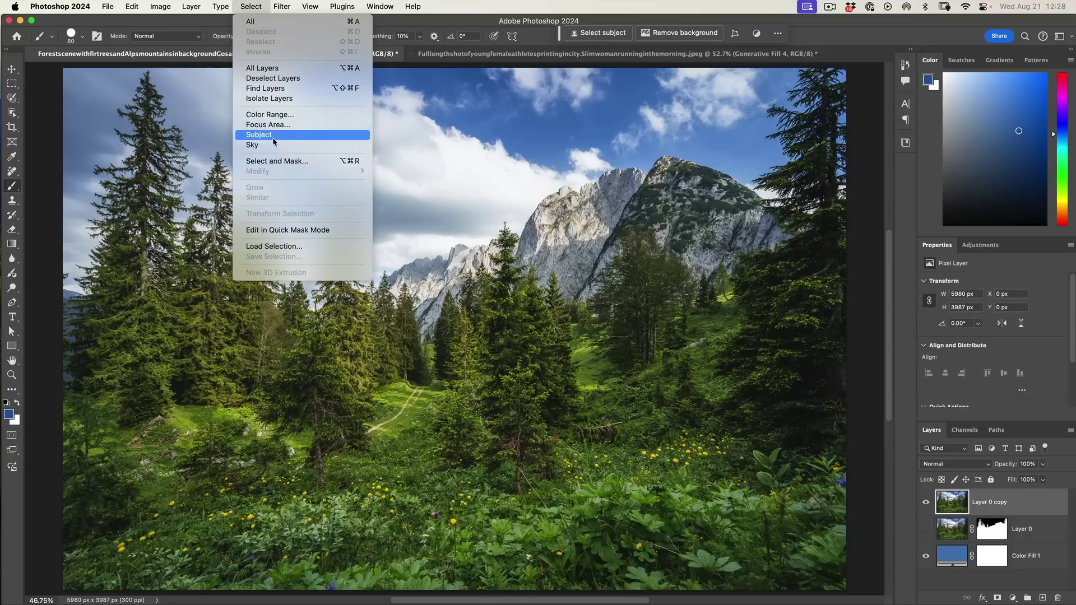
{"action": "left_click", "coordinate": [257, 145]}
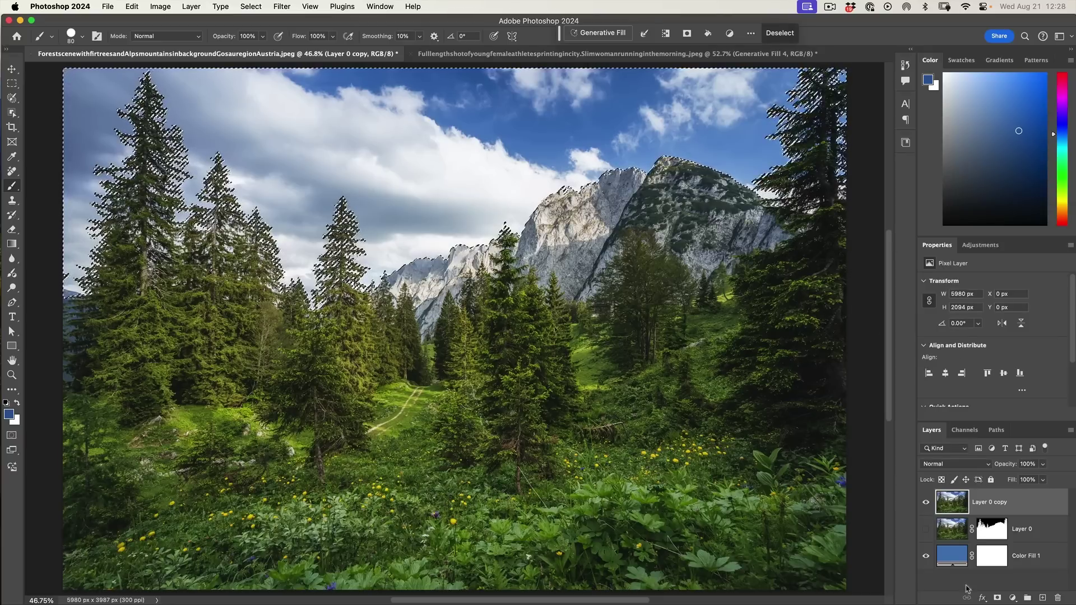
{"action": "left_click", "coordinate": [997, 596]}
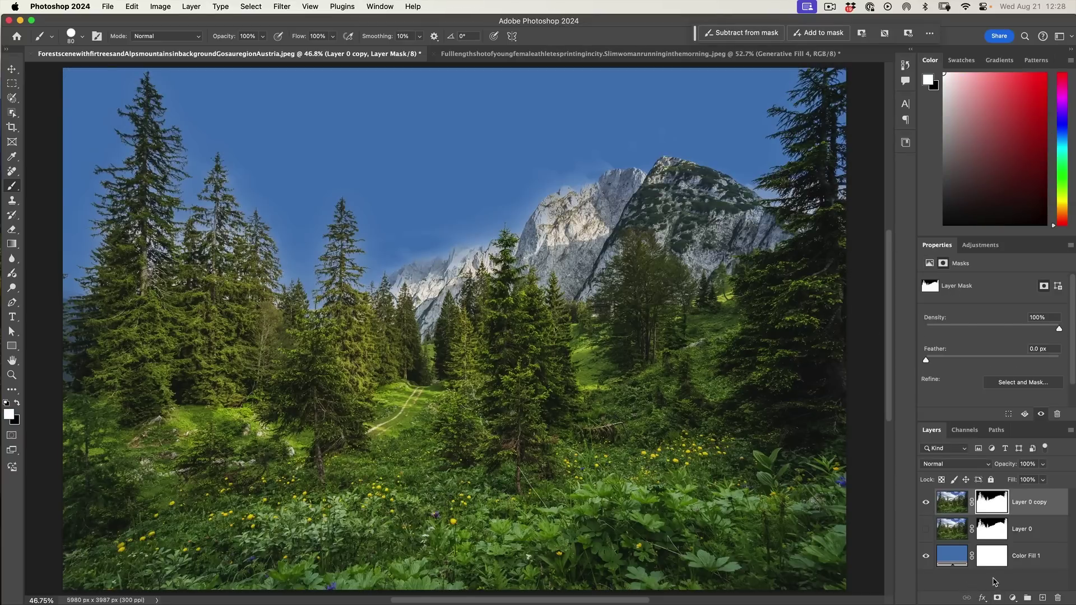
- Toggle the copy's visibility and show the original Layer 0 to compare masks
{"action": "left_click", "coordinate": [927, 502]}
{"action": "left_click", "coordinate": [927, 503]}
{"action": "left_click", "coordinate": [927, 503]}
{"action": "left_click", "coordinate": [927, 529]}
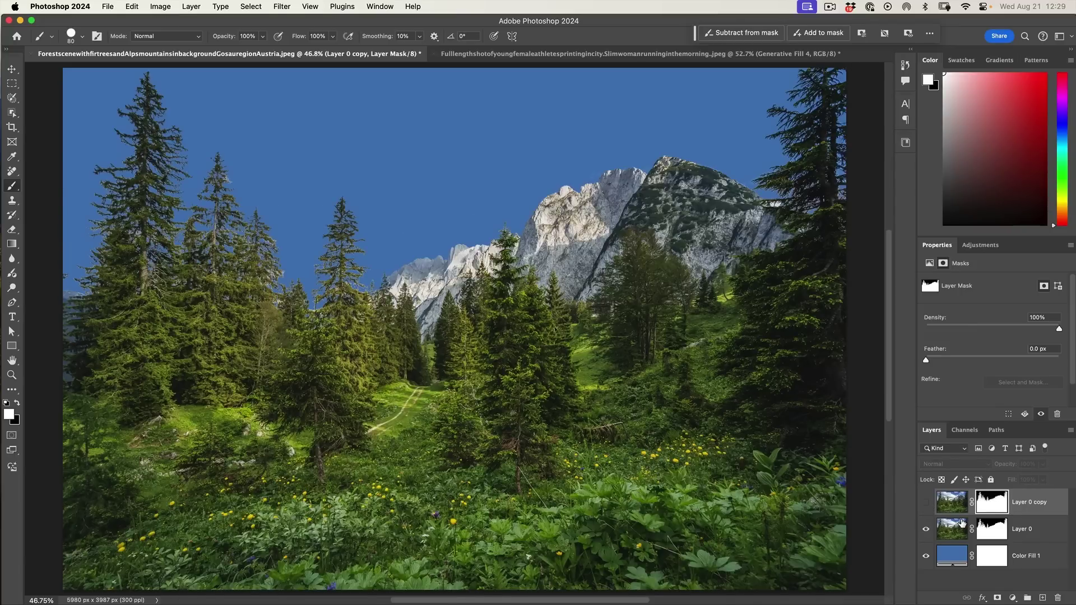